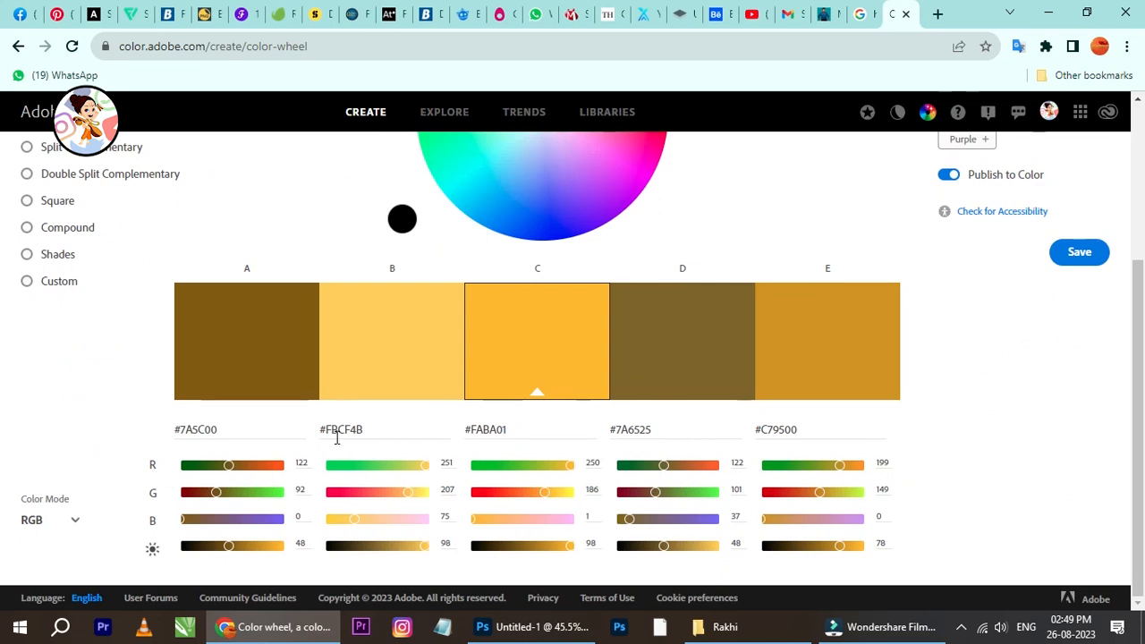
Copy the hex code FBCF4B of palette color B and switch to the Untitled-1 document in Photoshop.
{"action": "left_click_drag", "start_coordinate": [327, 429], "coordinate": [378, 429]}
{"action": "key", "text": "ctrl+c"}
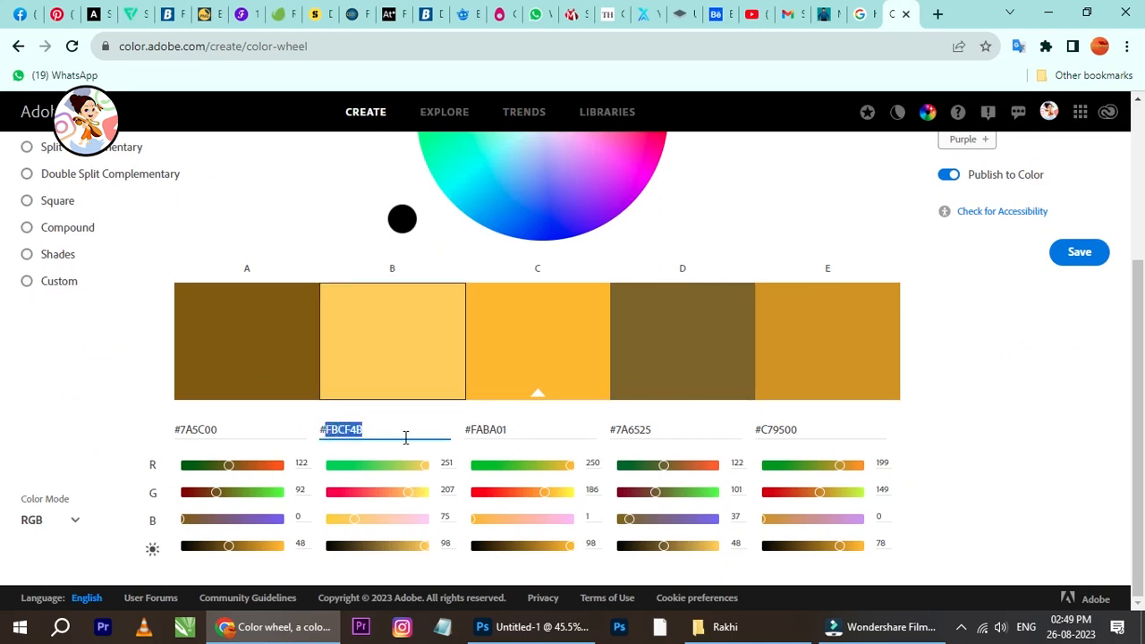
{"action": "left_click", "coordinate": [505, 627]}
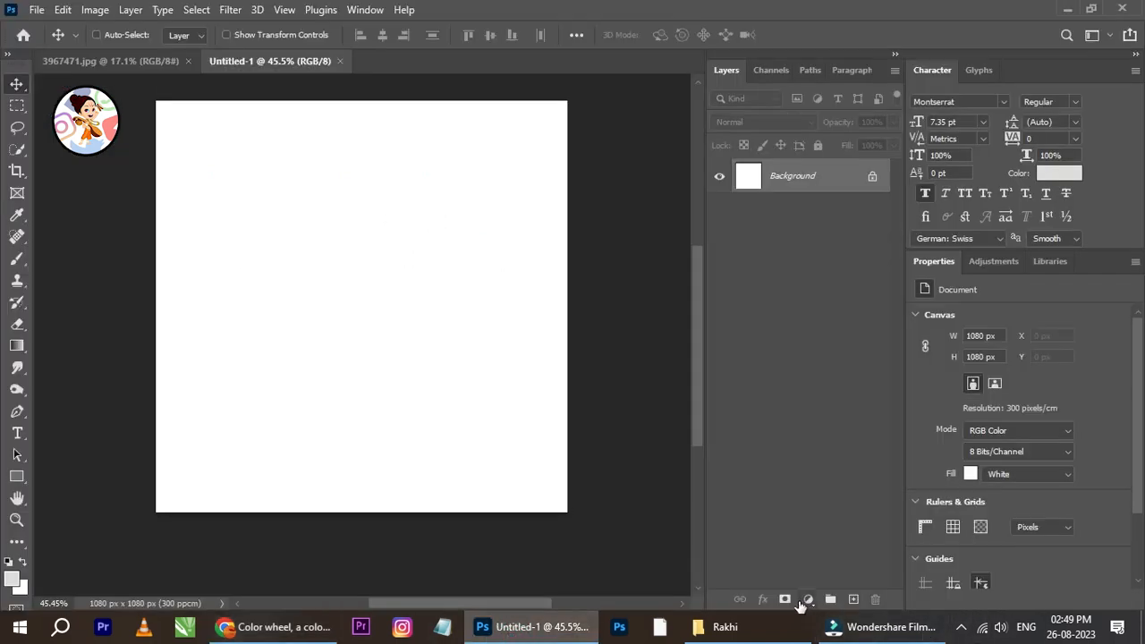
Add a Solid Color fill layer above the background using the copied hex code FBCF4B.
{"action": "left_click", "coordinate": [792, 601]}
{"action": "key", "text": "ctrl+z"}
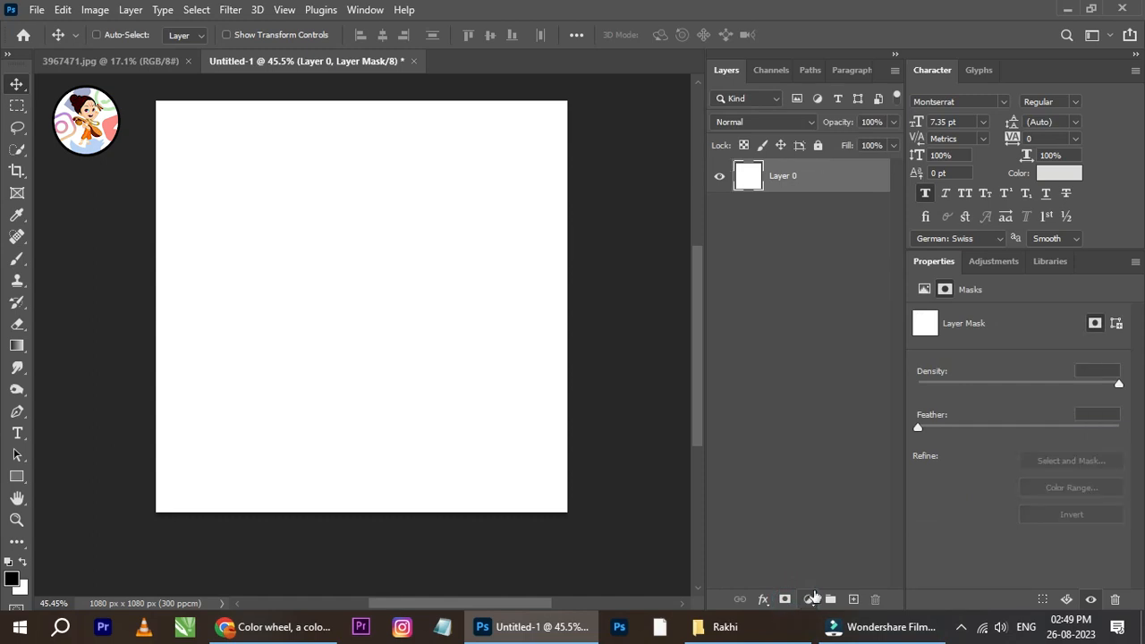
{"action": "left_click", "coordinate": [809, 599]}
{"action": "left_click", "coordinate": [864, 312]}
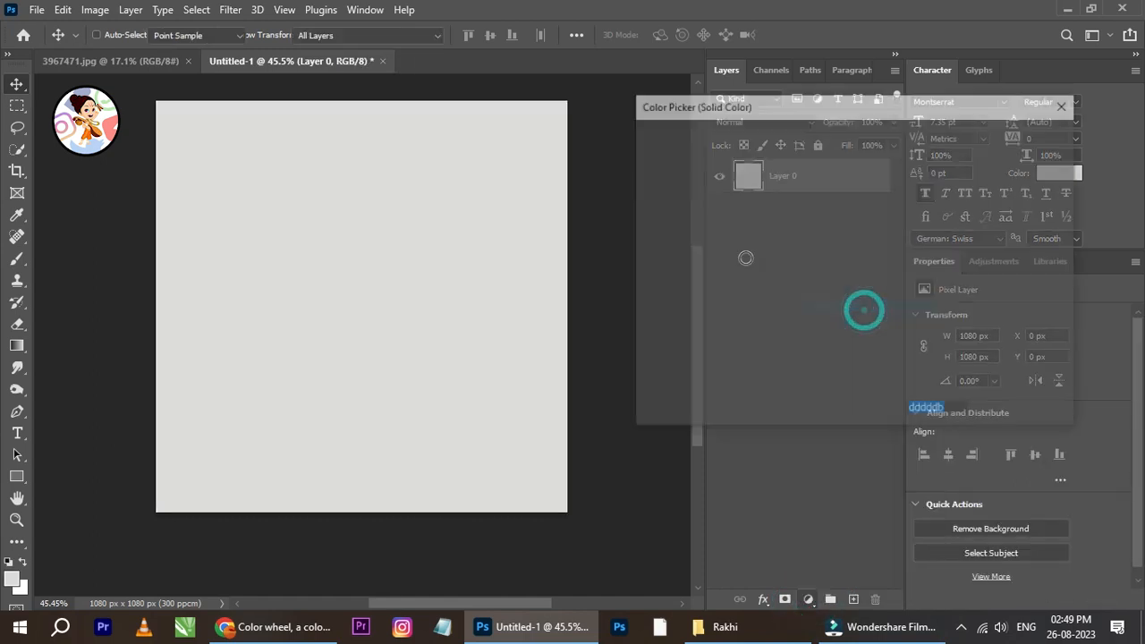
{"action": "double_click", "coordinate": [948, 410]}
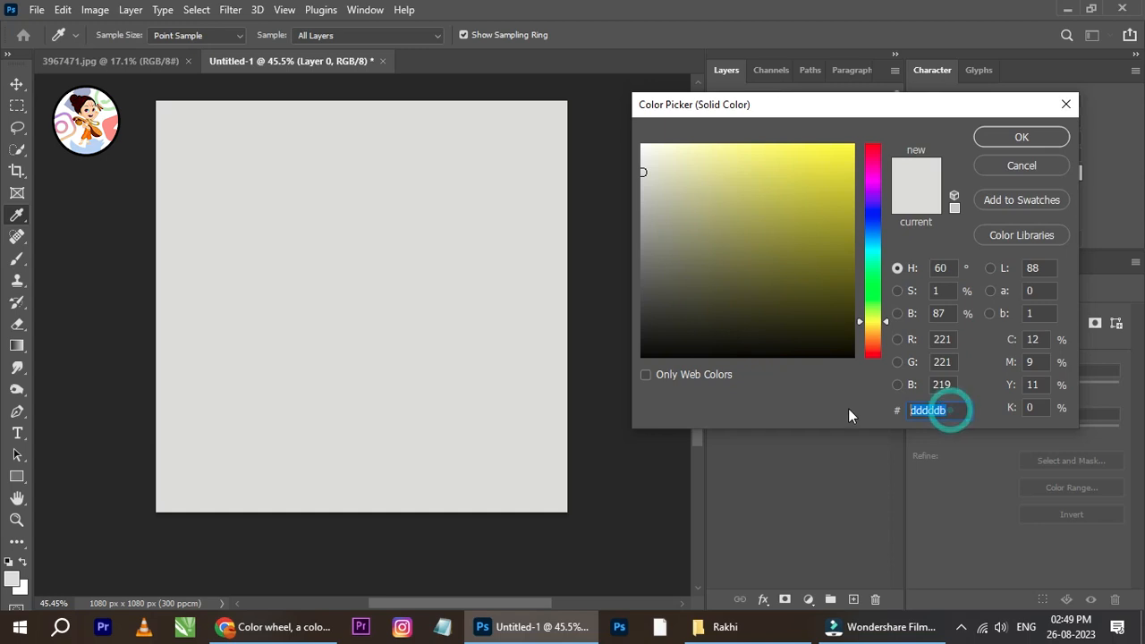
{"action": "key", "text": "ctrl+v"}
{"action": "left_click", "coordinate": [1017, 140]}
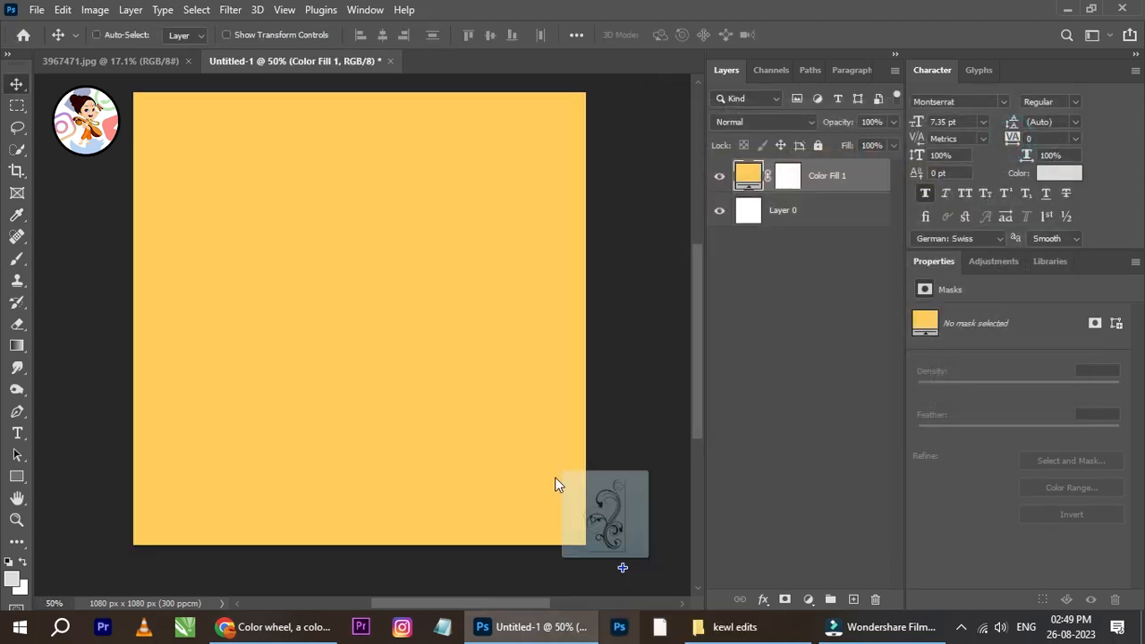
Place the kewledits.weebly (51) swirl on the canvas and give it a Color Overlay of fbbc00.
{"action": "left_click_drag", "start_coordinate": [557, 480], "coordinate": [424, 343]}
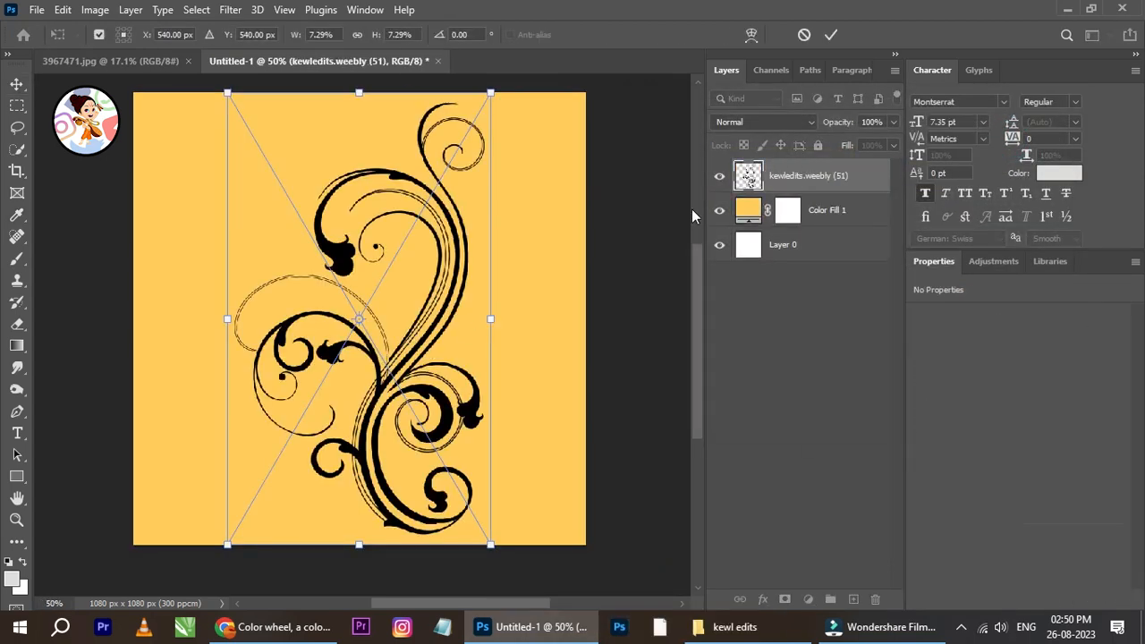
{"action": "left_click", "coordinate": [831, 34]}
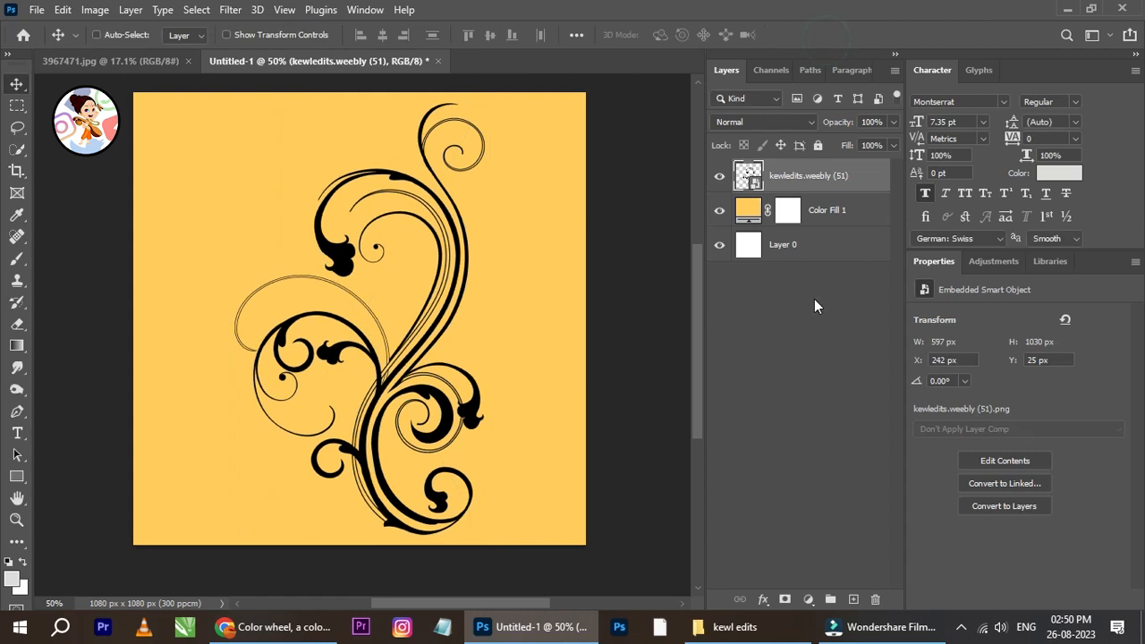
{"action": "left_click", "coordinate": [763, 598]}
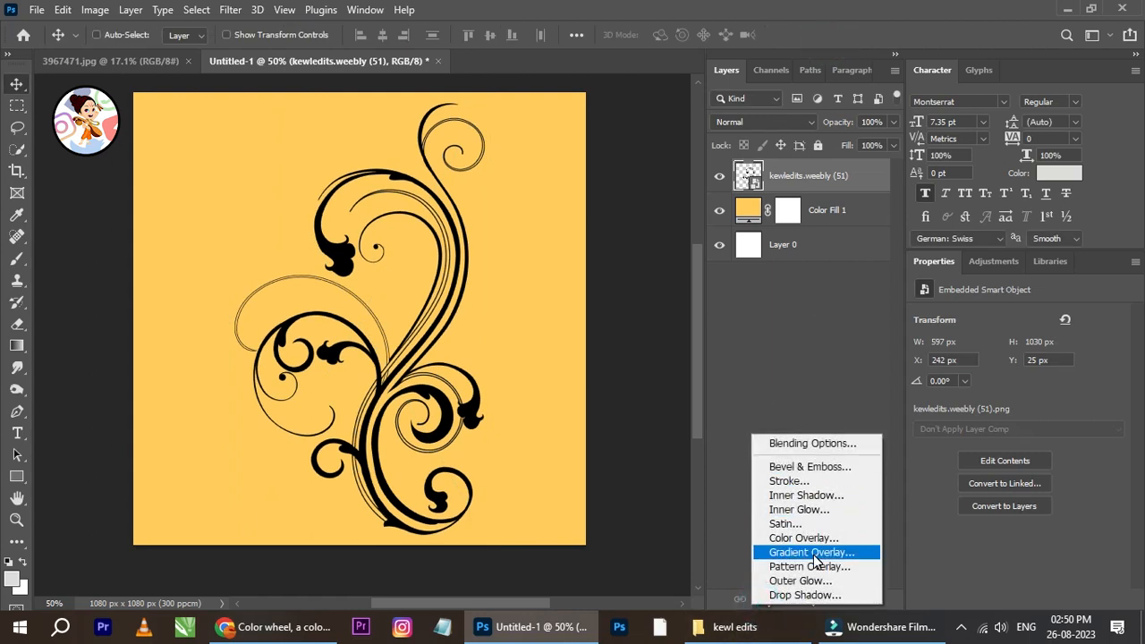
{"action": "left_click", "coordinate": [803, 537]}
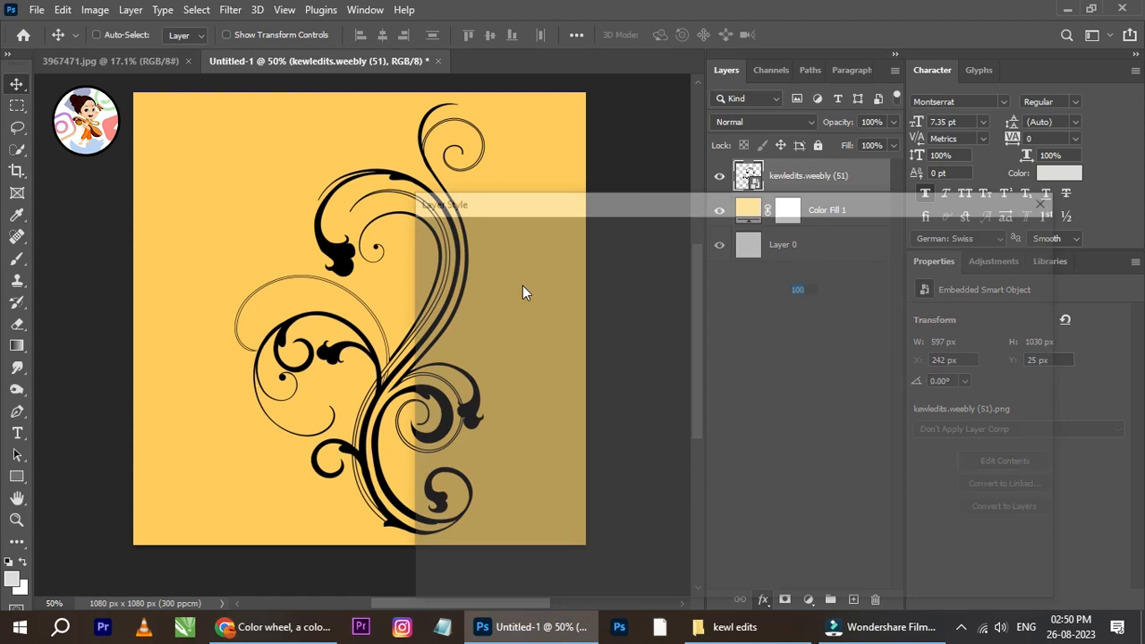
{"action": "left_click", "coordinate": [811, 265]}
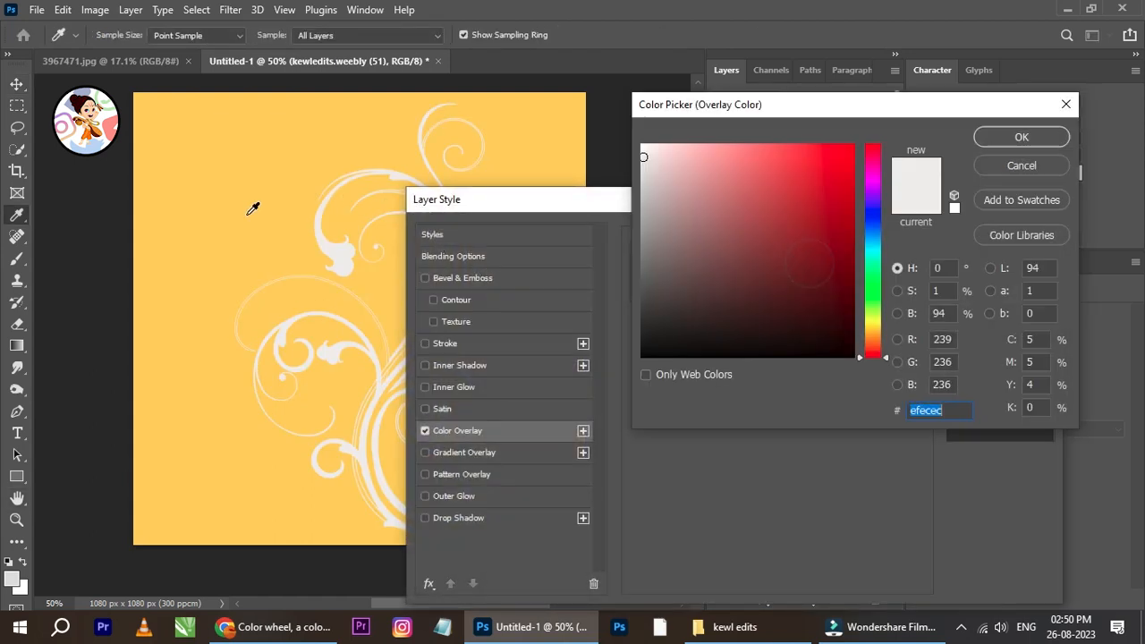
{"action": "left_click", "coordinate": [247, 214]}
{"action": "left_click_drag", "start_coordinate": [744, 167], "coordinate": [856, 154]}
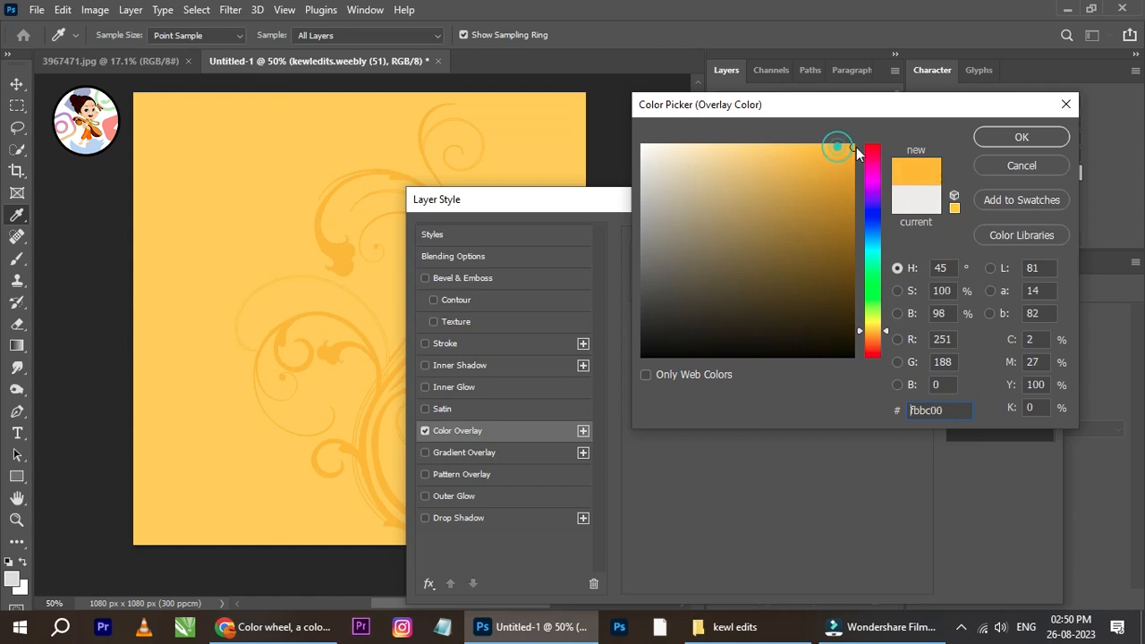
{"action": "left_click", "coordinate": [1020, 138]}
{"action": "left_click", "coordinate": [1001, 234]}
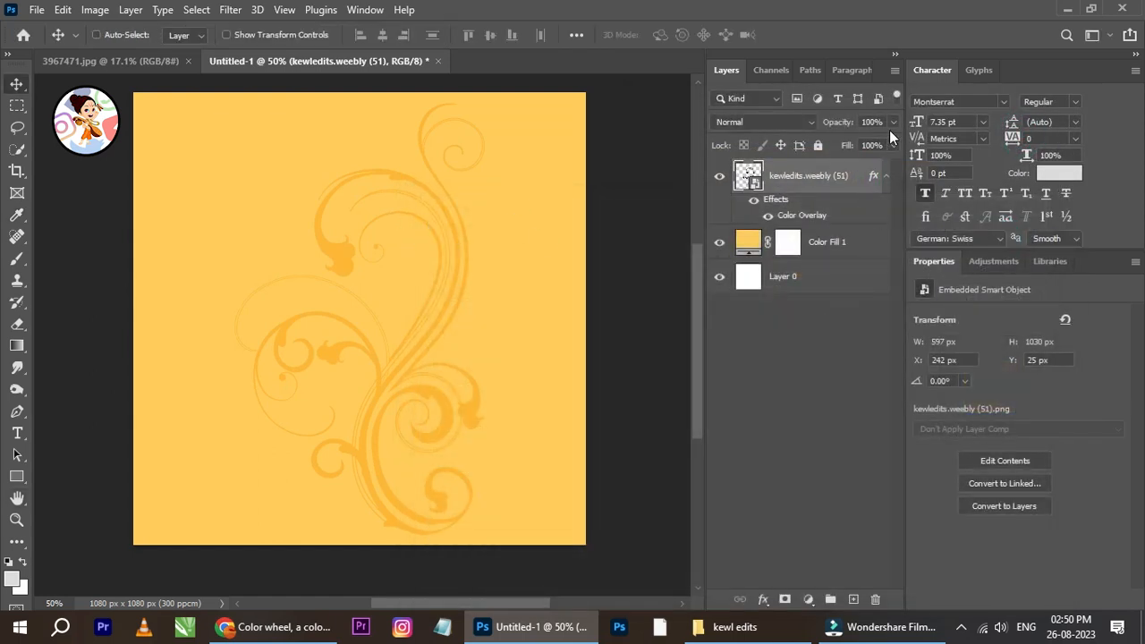
Reduce the swirl's opacity to 62% and transform it to about 5.28% scale and -103.86° along the canvas's top edge.
{"action": "left_click_drag", "start_coordinate": [863, 141], "coordinate": [862, 140]}
{"action": "left_click", "coordinate": [652, 212]}
{"action": "key", "text": "ctrl+t"}
{"action": "left_click_drag", "start_coordinate": [509, 307], "coordinate": [332, 174]}
{"action": "left_click_drag", "start_coordinate": [401, 198], "coordinate": [392, 139]}
{"action": "left_click_drag", "start_coordinate": [447, 179], "coordinate": [473, 148]}
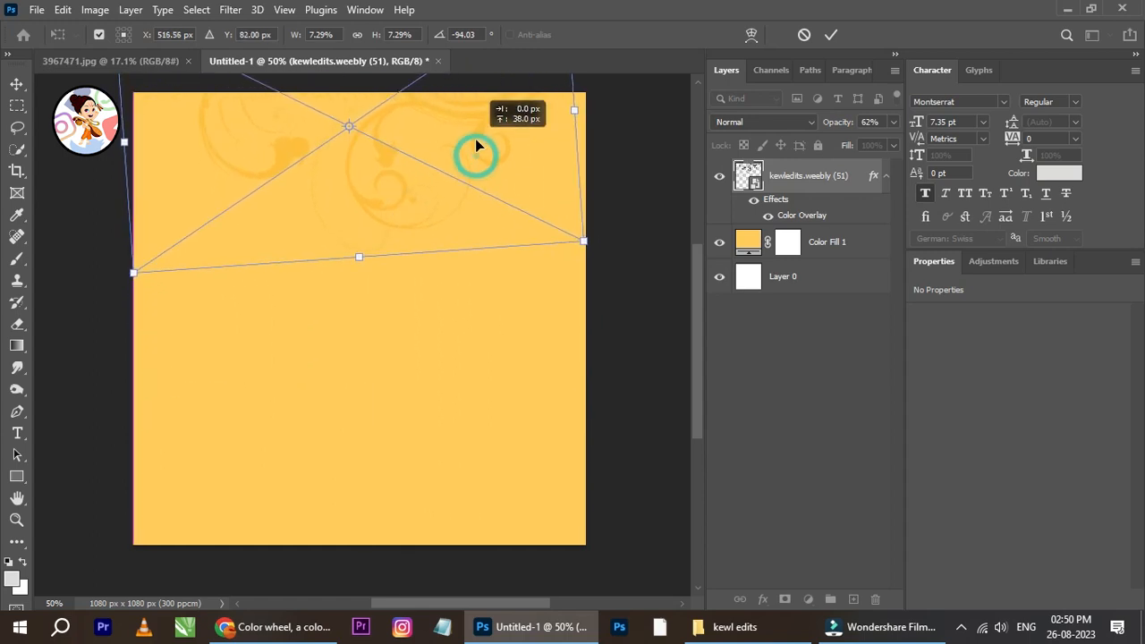
{"action": "left_click_drag", "start_coordinate": [584, 238], "coordinate": [448, 173]}
{"action": "left_click_drag", "start_coordinate": [402, 126], "coordinate": [402, 158]}
{"action": "left_click_drag", "start_coordinate": [501, 158], "coordinate": [493, 115]}
{"action": "left_click_drag", "start_coordinate": [401, 143], "coordinate": [398, 132]}
{"action": "left_click", "coordinate": [831, 34]}
Duplicate the swirl, flip the copy horizontally and position it as a mirror image on the right half of the canvas's top edge.
{"action": "left_click_drag", "start_coordinate": [313, 111], "coordinate": [508, 161]}
{"action": "key", "text": "ctrl+t"}
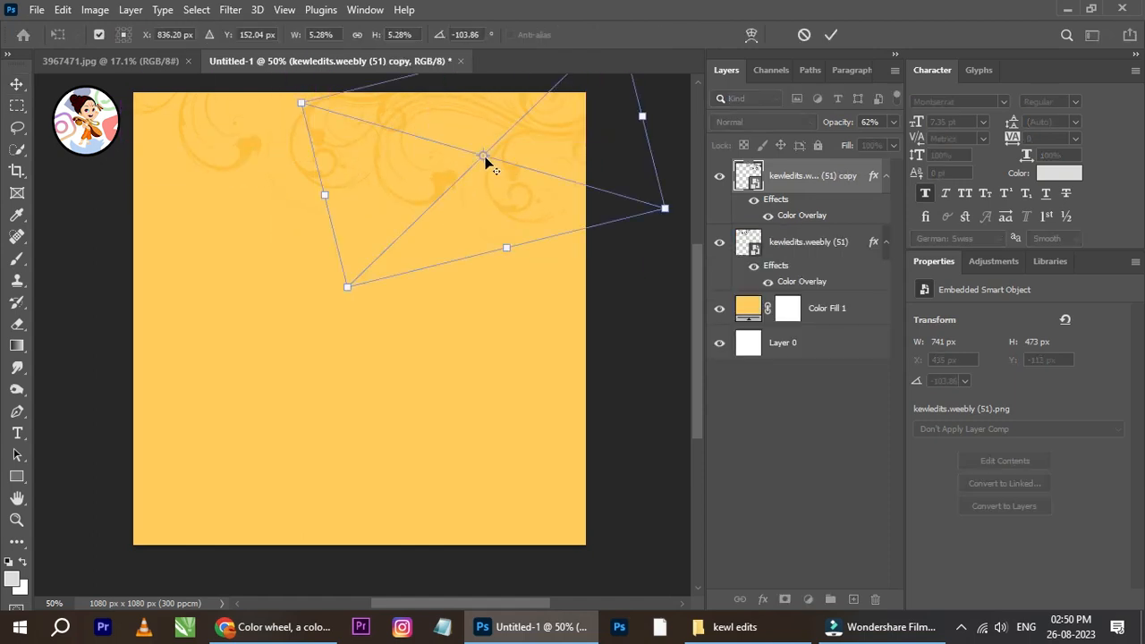
{"action": "right_click", "coordinate": [486, 161]}
{"action": "left_click", "coordinate": [552, 461]}
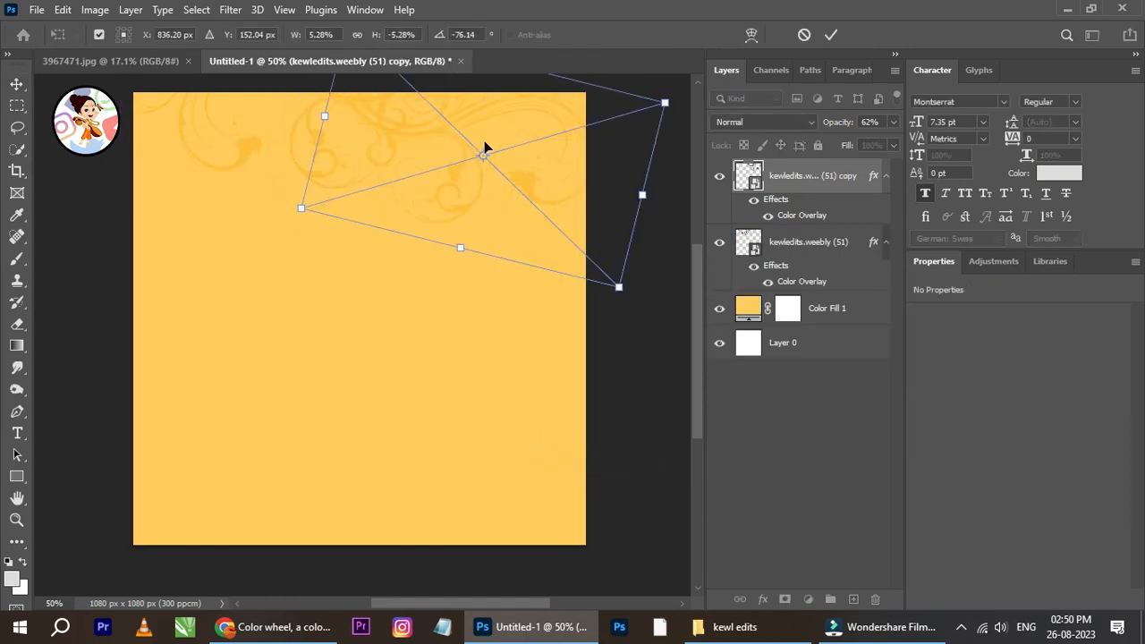
{"action": "left_click_drag", "start_coordinate": [452, 145], "coordinate": [507, 96]}
{"action": "left_click_drag", "start_coordinate": [527, 147], "coordinate": [516, 152]}
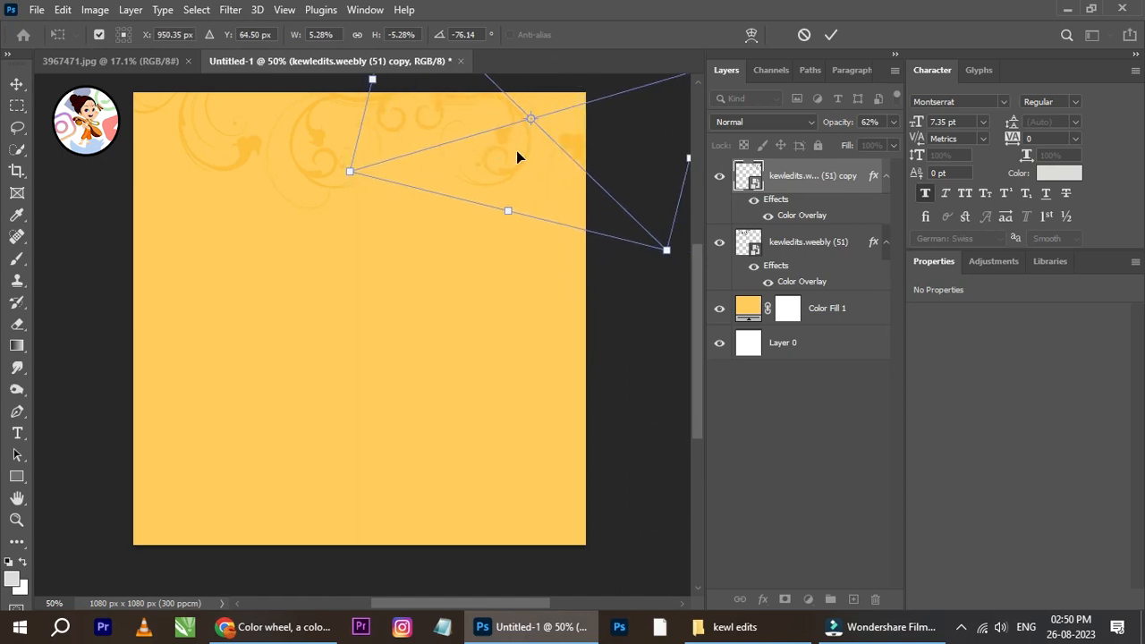
{"action": "left_click", "coordinate": [831, 35]}
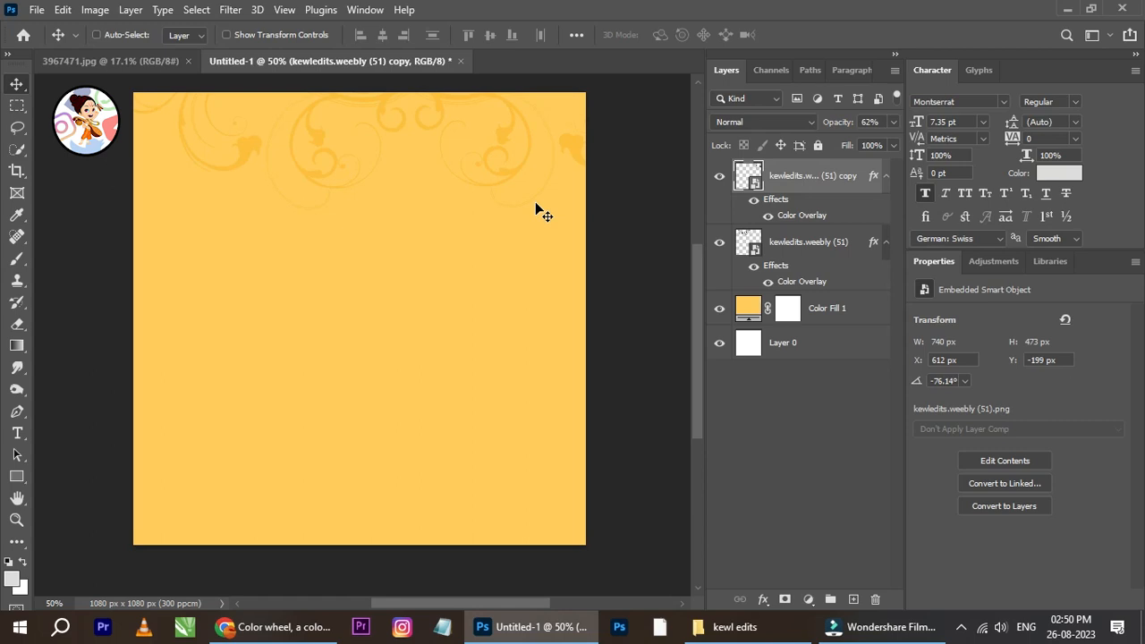
Nudge the mirrored swirl copy slightly upward and group the two swirl layers.
{"action": "key", "text": "Up"}
{"action": "key", "text": "Up"}
{"action": "left_click", "coordinate": [795, 253], "text": "shift"}
{"action": "key", "text": "ctrl+g"}
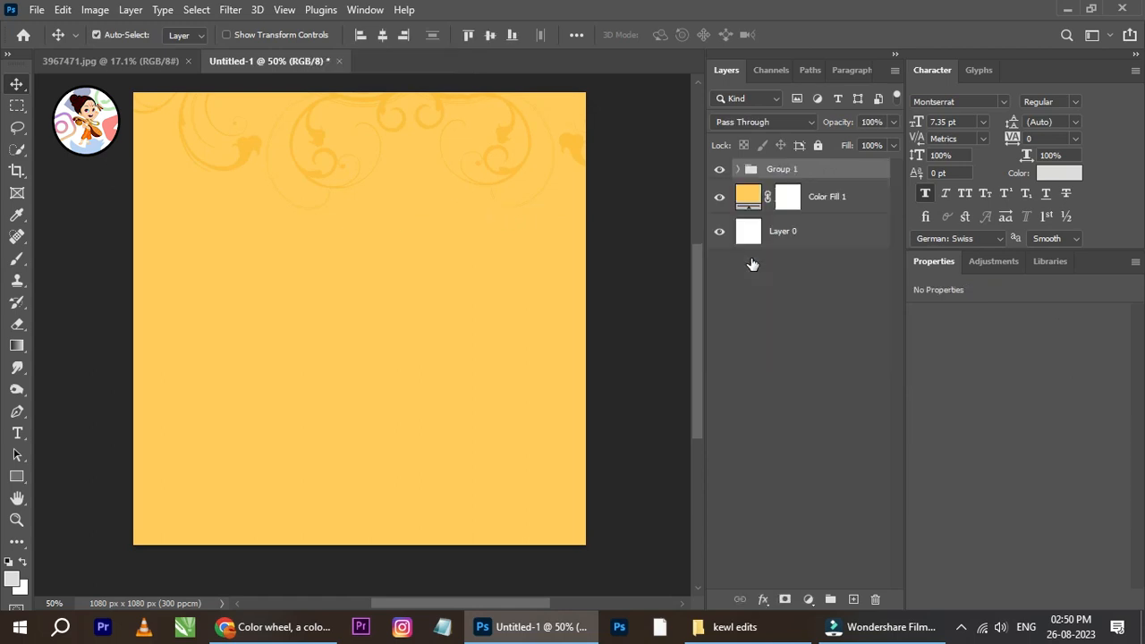
Reposition the swirl group along the canvas's top edge and set the group's opacity to 57%.
{"action": "key", "text": "ctrl+t"}
{"action": "left_click_drag", "start_coordinate": [571, 158], "coordinate": [624, 141]}
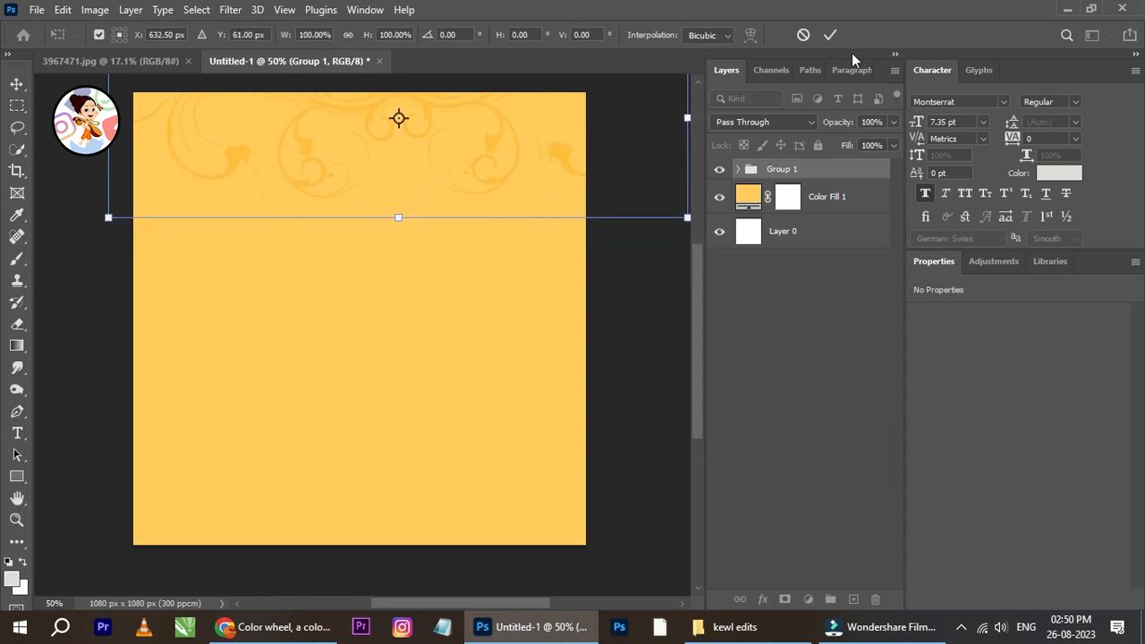
{"action": "left_click", "coordinate": [830, 34]}
{"action": "left_click_drag", "start_coordinate": [891, 120], "coordinate": [856, 145]}
Place the kewledits.weebly (30) ornament at the canvas's bottom edge, scaled to about 3.18% and rotated to -123.82°.
{"action": "left_click_drag", "start_coordinate": [617, 368], "coordinate": [374, 523]}
{"action": "left_click_drag", "start_coordinate": [654, 489], "coordinate": [523, 502]}
{"action": "left_click_drag", "start_coordinate": [619, 470], "coordinate": [612, 565]}
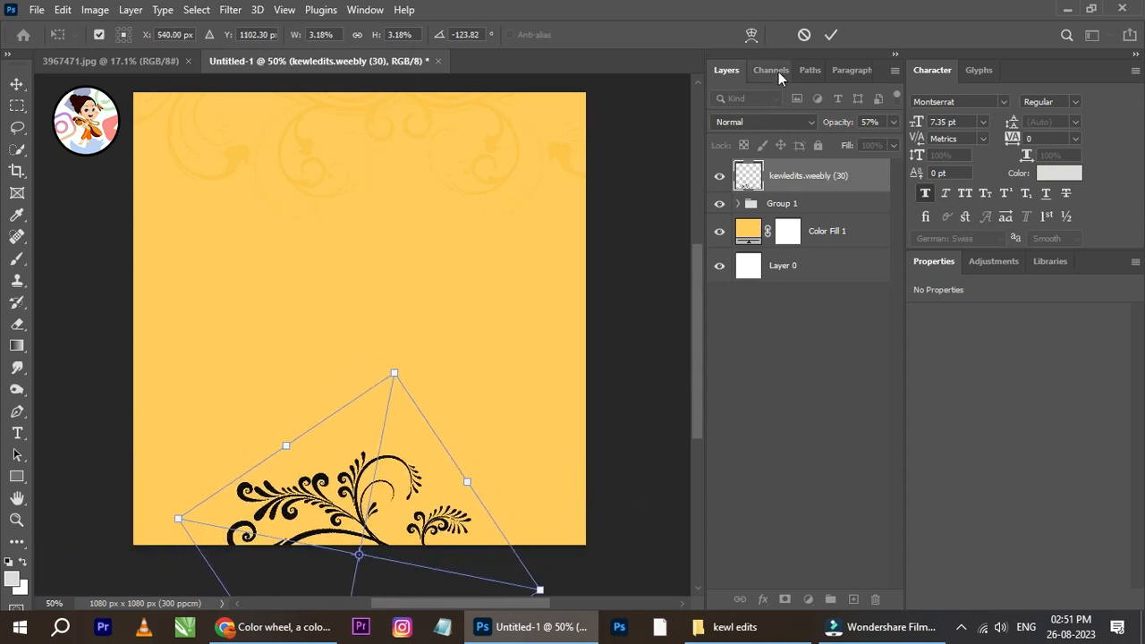
{"action": "left_click", "coordinate": [831, 34]}
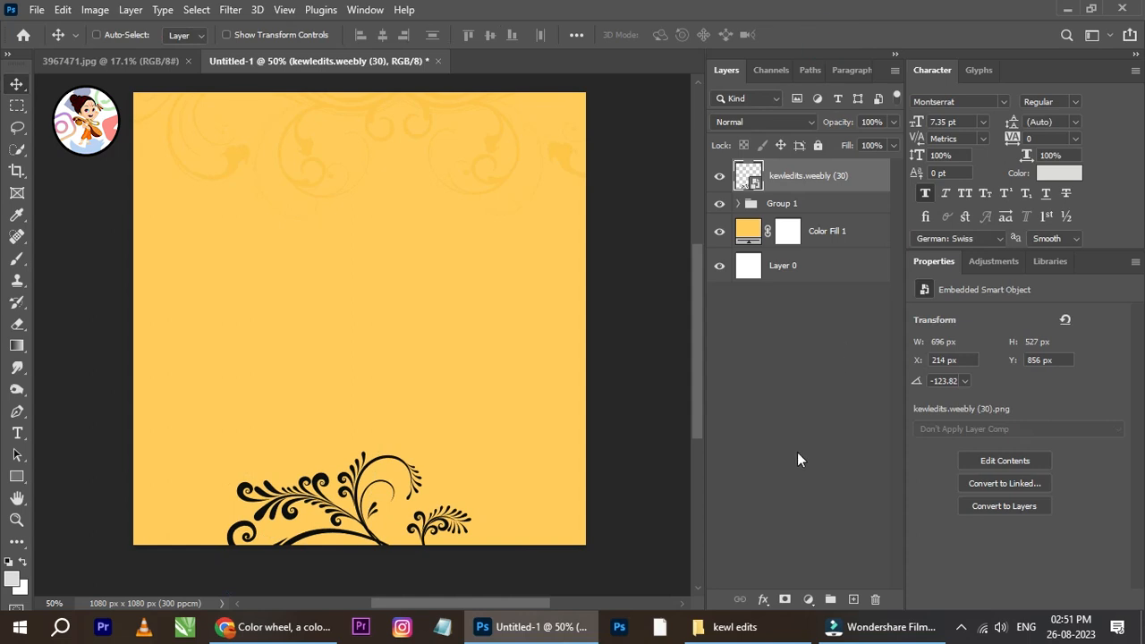
Apply an orange Color Overlay at 100% opacity to the ornament at the canvas's bottom edge.
{"action": "left_click", "coordinate": [764, 599]}
{"action": "left_click", "coordinate": [821, 527]}
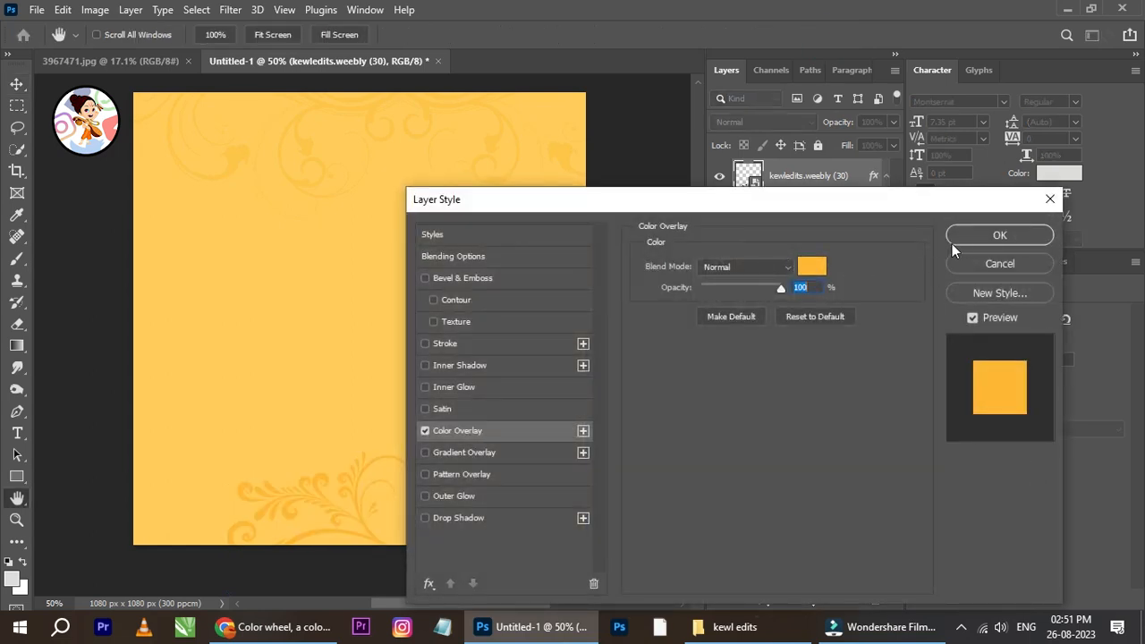
{"action": "left_click", "coordinate": [993, 236]}
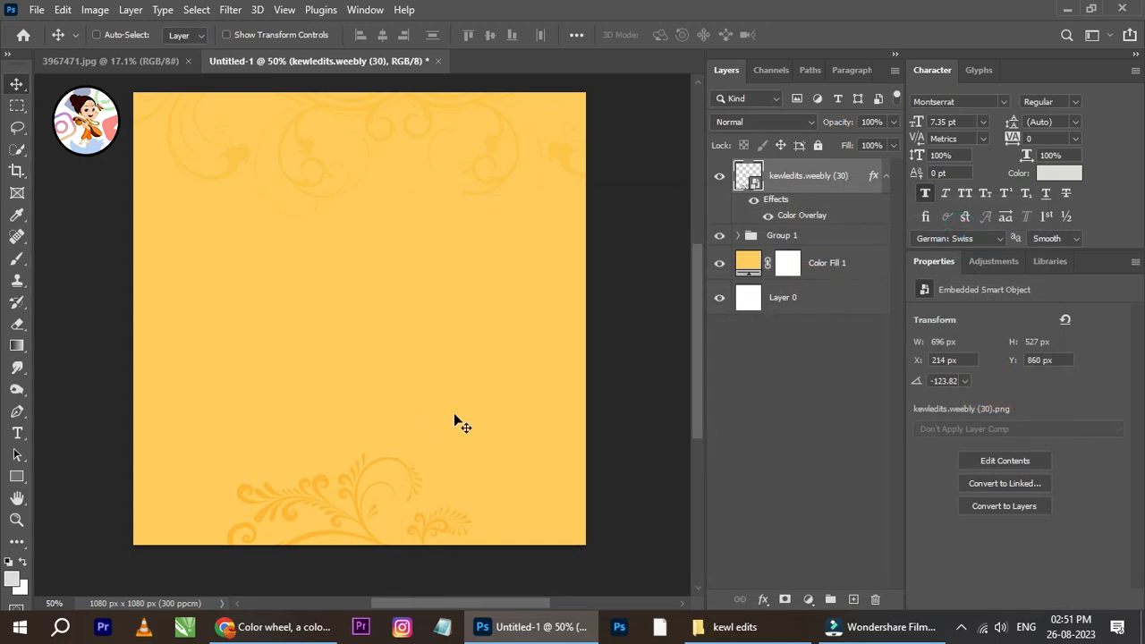
Select the swirl group at the canvas's top edge and adjust its opacity.
{"action": "right_click", "coordinate": [372, 111]}
{"action": "left_click", "coordinate": [402, 116]}
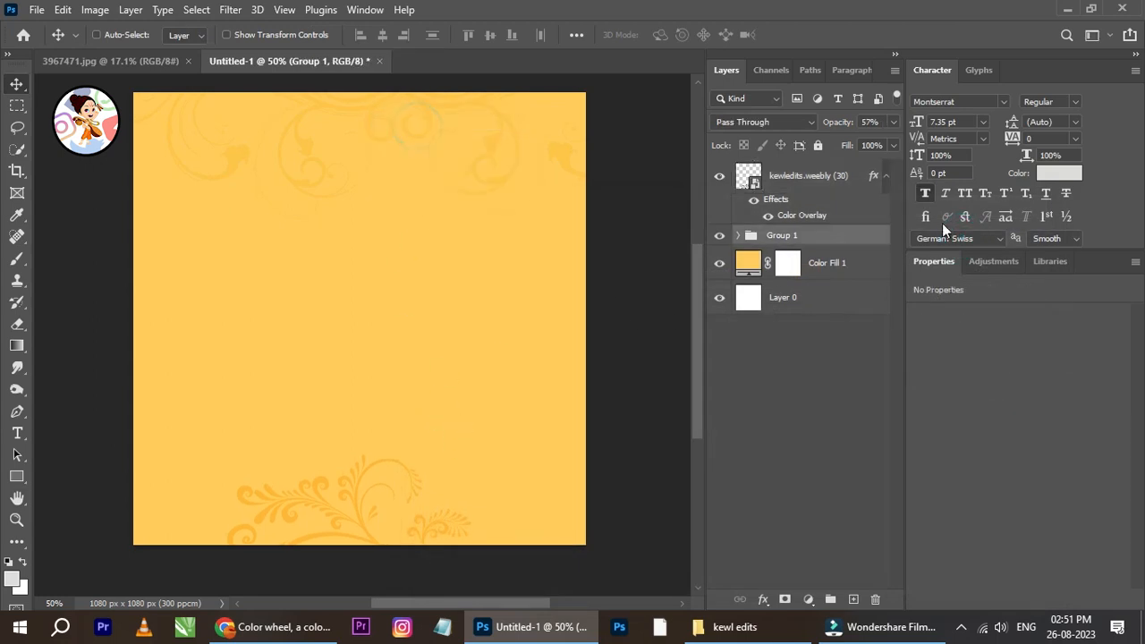
{"action": "left_click", "coordinate": [892, 122]}
{"action": "mouse_move", "coordinate": [856, 143]}
{"action": "left_mouse_down"}
{"action": "mouse_move", "coordinate": [895, 143]}
{"action": "mouse_move", "coordinate": [858, 143]}
{"action": "left_mouse_up"}
Select the ornament at the canvas's bottom edge and lower its opacity to 54%.
{"action": "right_click", "coordinate": [351, 487]}
{"action": "left_click", "coordinate": [367, 488]}
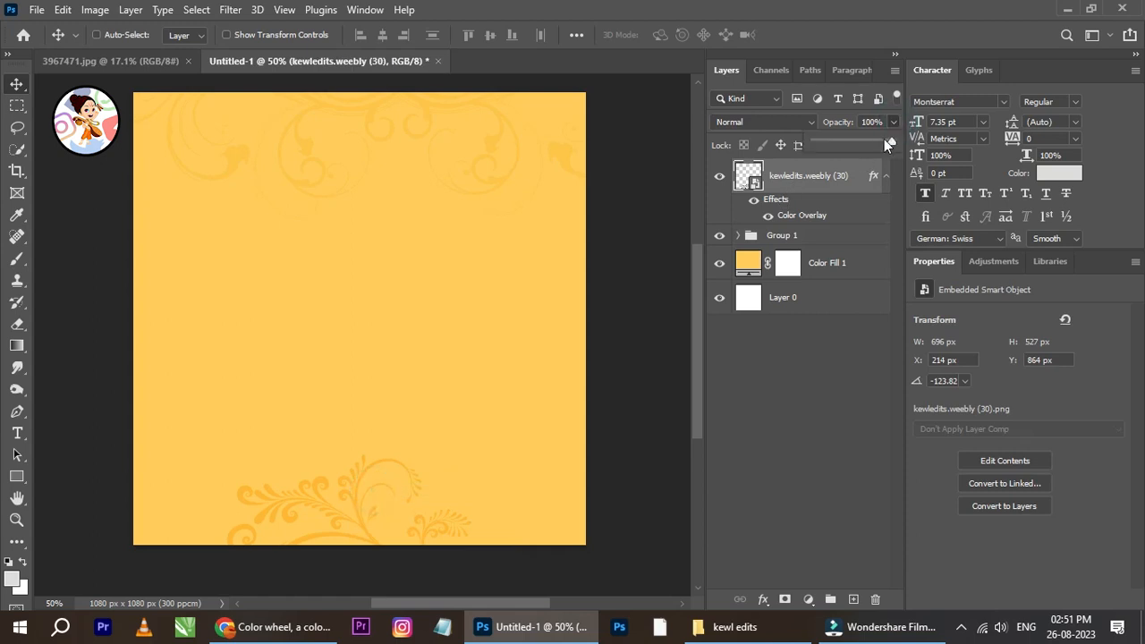
{"action": "left_click_drag", "start_coordinate": [858, 144], "coordinate": [857, 144]}
{"action": "left_click", "coordinate": [606, 392]}
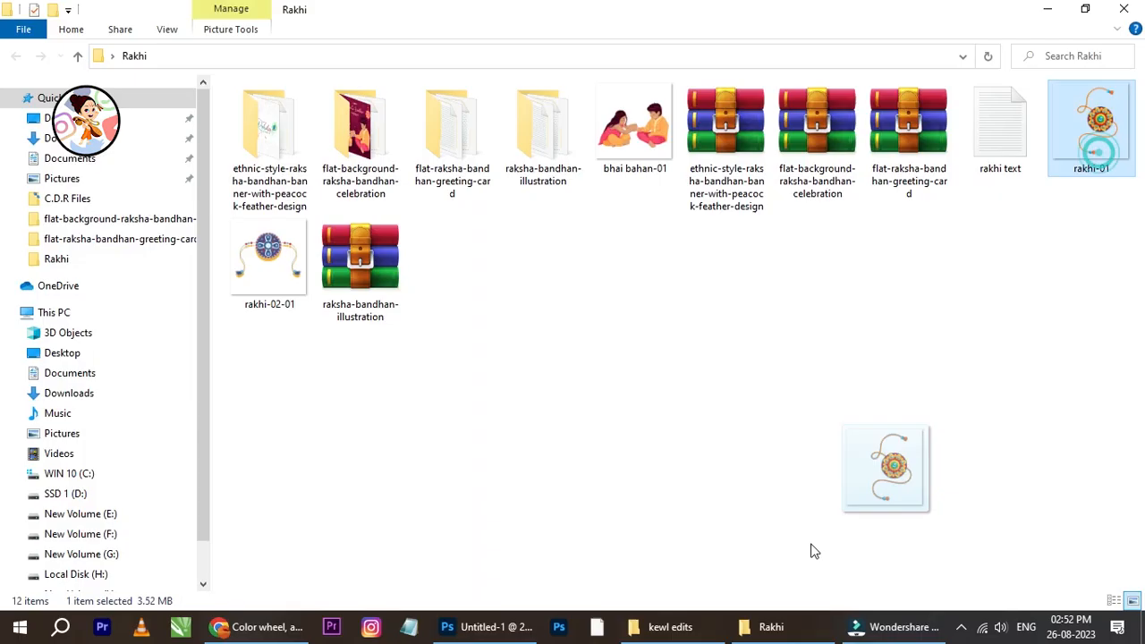
Place the rakhi-01 image in the canvas's upper-right corner, scaled to about 4.72% and rotated to -24.70°.
{"action": "left_click_drag", "start_coordinate": [812, 546], "coordinate": [342, 359]}
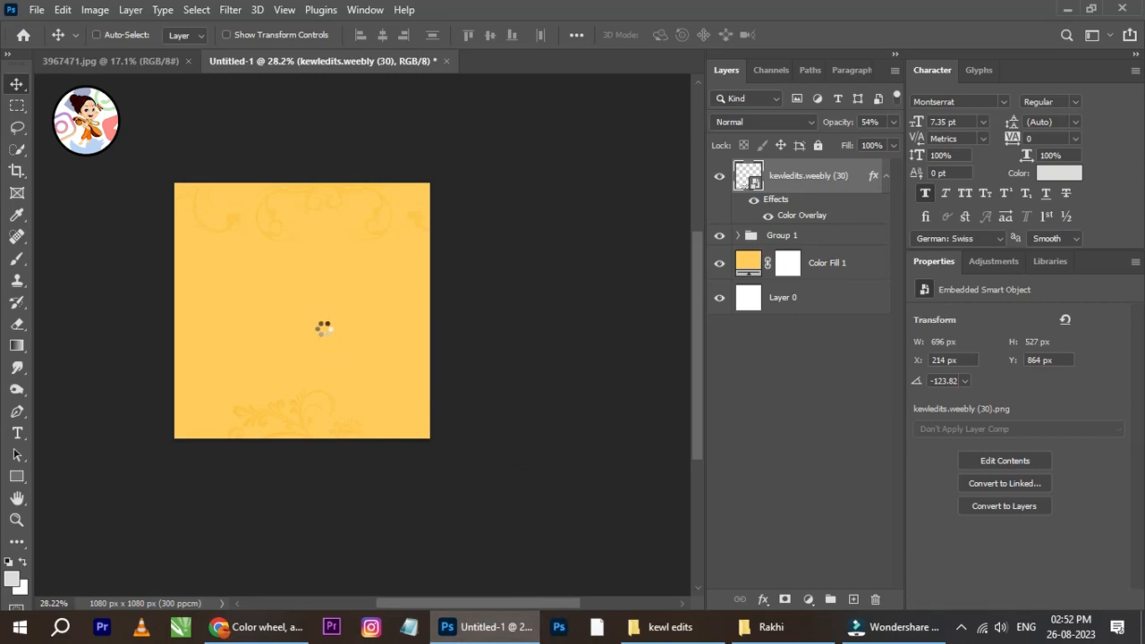
{"action": "scroll", "coordinate": [310, 327], "scroll_direction": "up", "scroll_amount": 3}
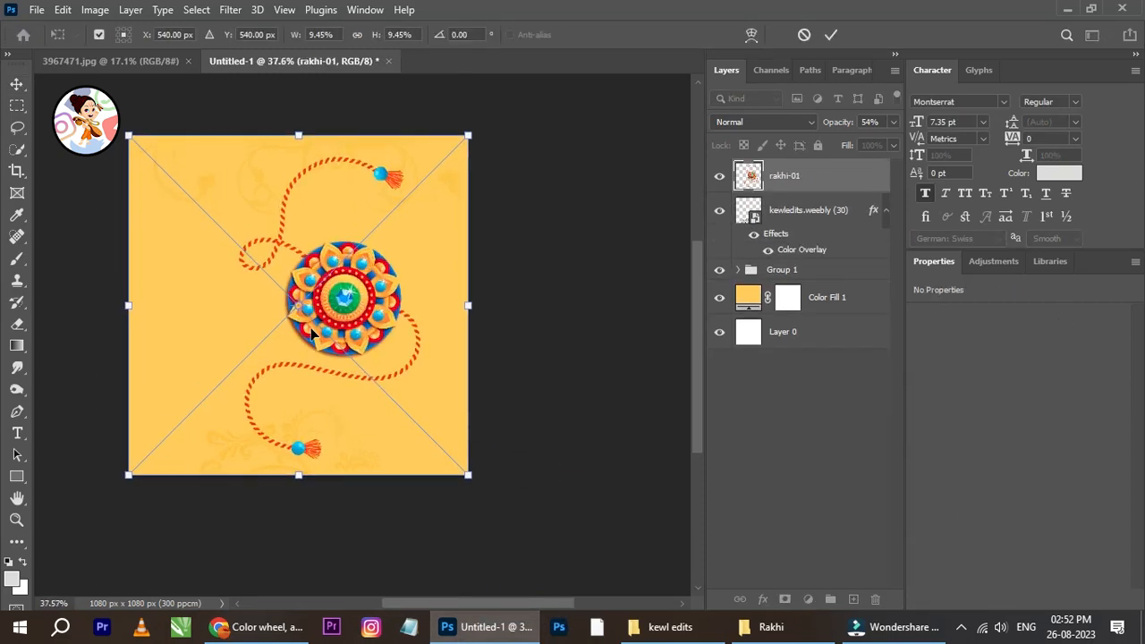
{"action": "left_click_drag", "start_coordinate": [468, 305], "coordinate": [505, 188]}
{"action": "left_click_drag", "start_coordinate": [554, 197], "coordinate": [534, 131]}
{"action": "mouse_move", "coordinate": [435, 187]}
{"action": "left_mouse_down"}
{"action": "mouse_move", "coordinate": [434, 171]}
{"action": "mouse_move", "coordinate": [422, 172]}
{"action": "left_mouse_up"}
{"action": "left_click", "coordinate": [831, 35]}
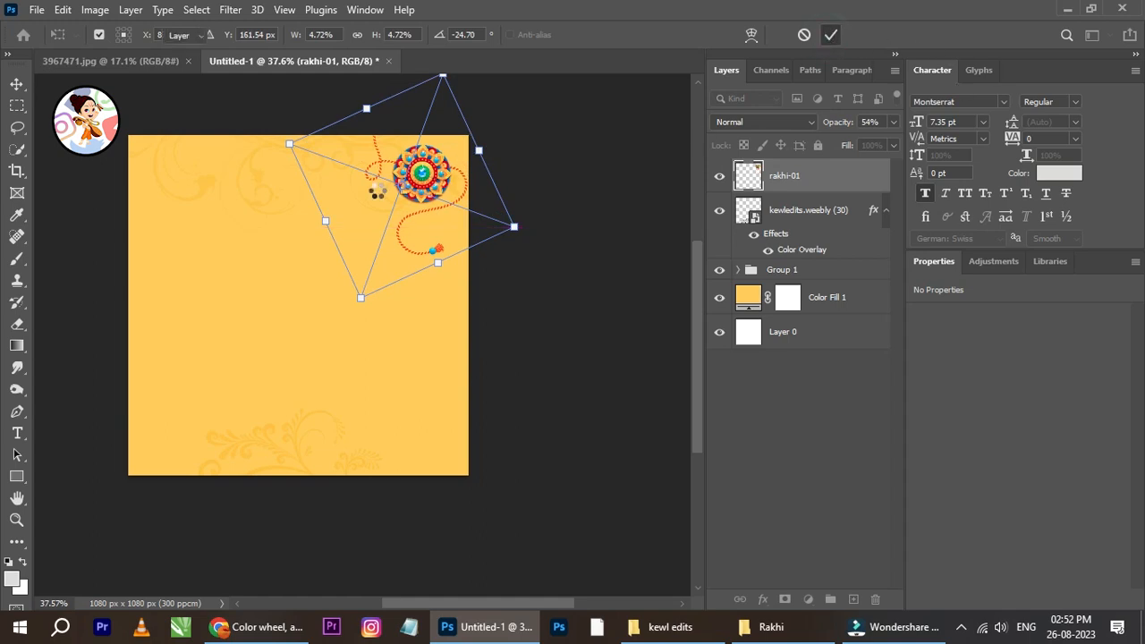
Place the bhai bahan-01 illustration above the bottom ornament at about 5.30% scale and center it horizontally on the canvas.
{"action": "scroll", "coordinate": [376, 189], "scroll_direction": "up", "scroll_amount": 1}
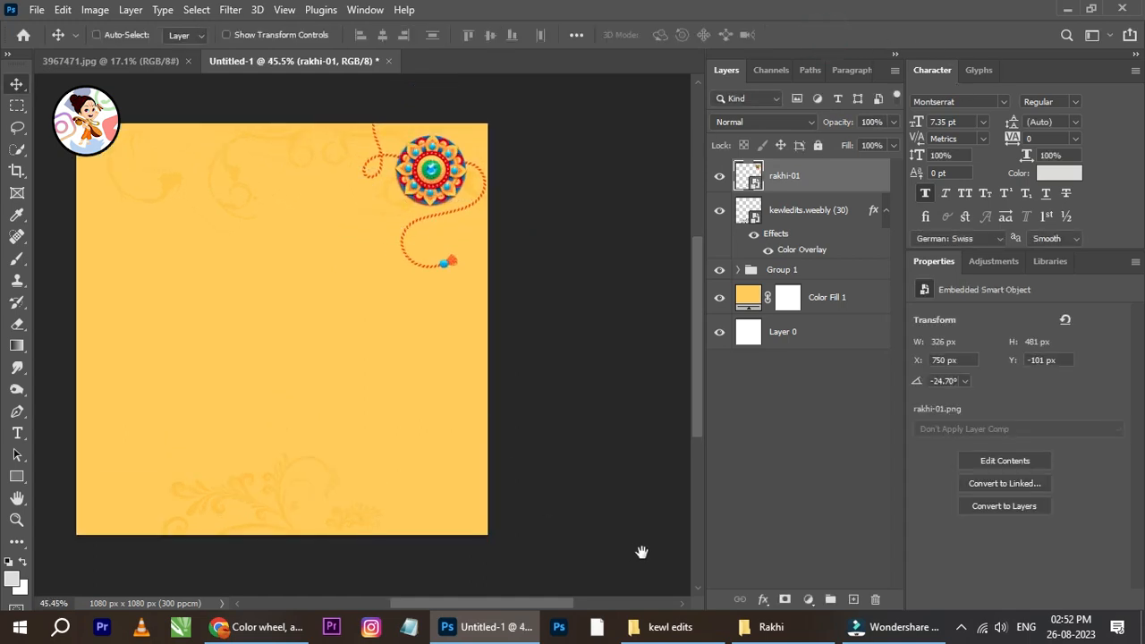
{"action": "left_click", "coordinate": [771, 626]}
{"action": "left_click", "coordinate": [651, 141]}
{"action": "left_click_drag", "start_coordinate": [655, 144], "coordinate": [328, 413]}
{"action": "scroll", "coordinate": [323, 393], "scroll_direction": "down", "scroll_amount": 1}
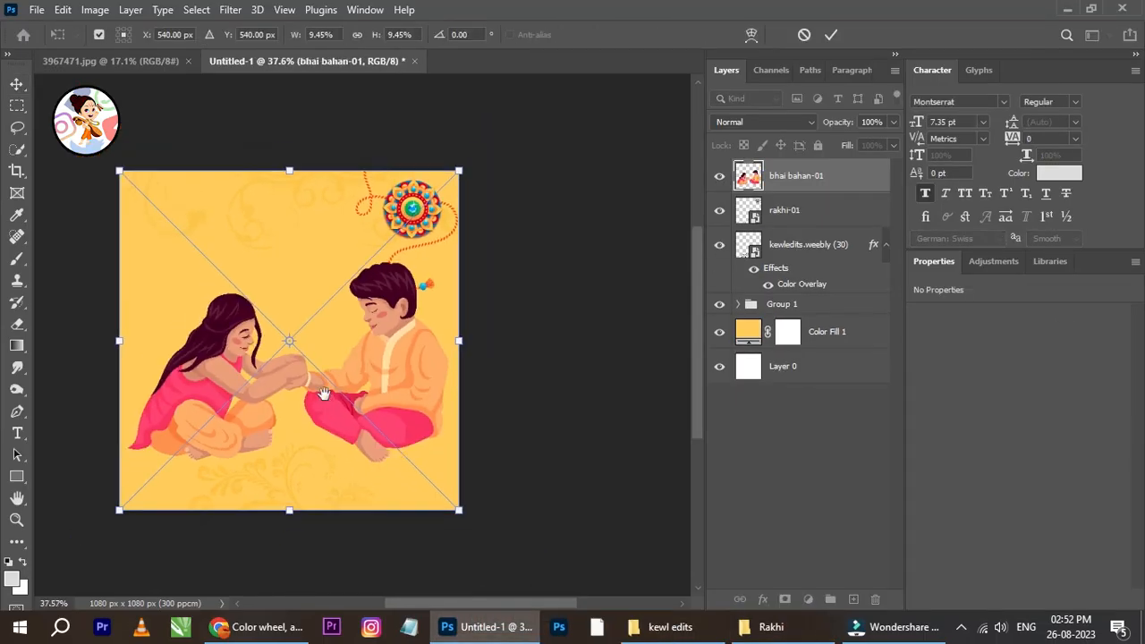
{"action": "left_click_drag", "start_coordinate": [496, 264], "coordinate": [414, 338]}
{"action": "scroll", "coordinate": [328, 287], "scroll_direction": "up", "scroll_amount": 3}
{"action": "scroll", "coordinate": [332, 288], "scroll_direction": "down", "scroll_amount": 3}
{"action": "scroll", "coordinate": [331, 295], "scroll_direction": "up", "scroll_amount": 1}
{"action": "left_click_drag", "start_coordinate": [455, 303], "coordinate": [434, 300]}
{"action": "left_click", "coordinate": [830, 34]}
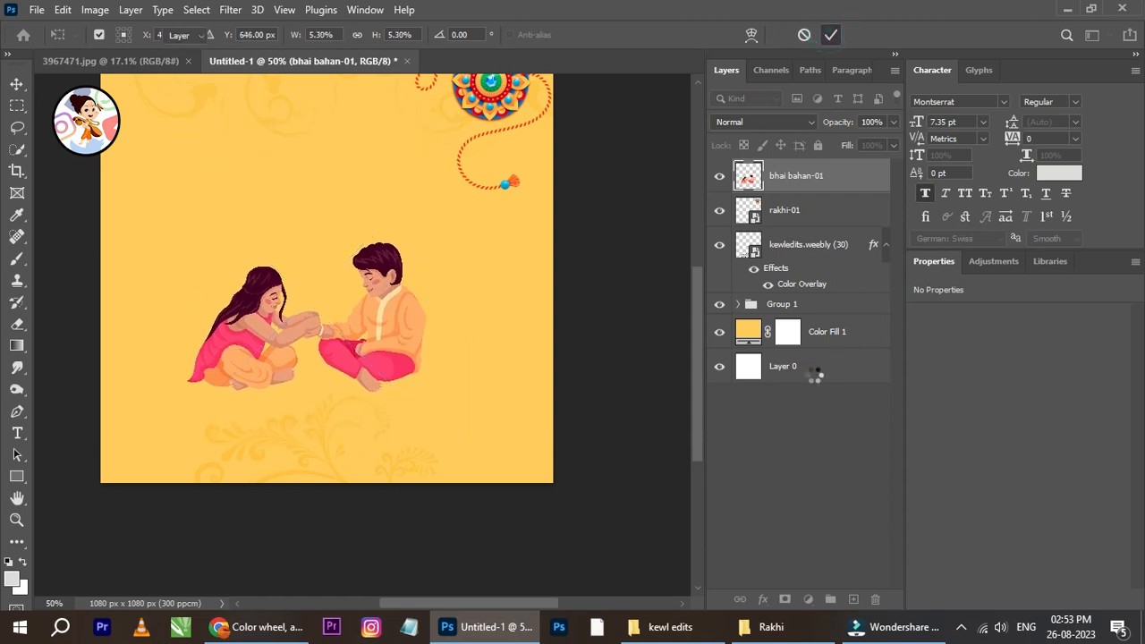
{"action": "left_click", "coordinate": [383, 36]}
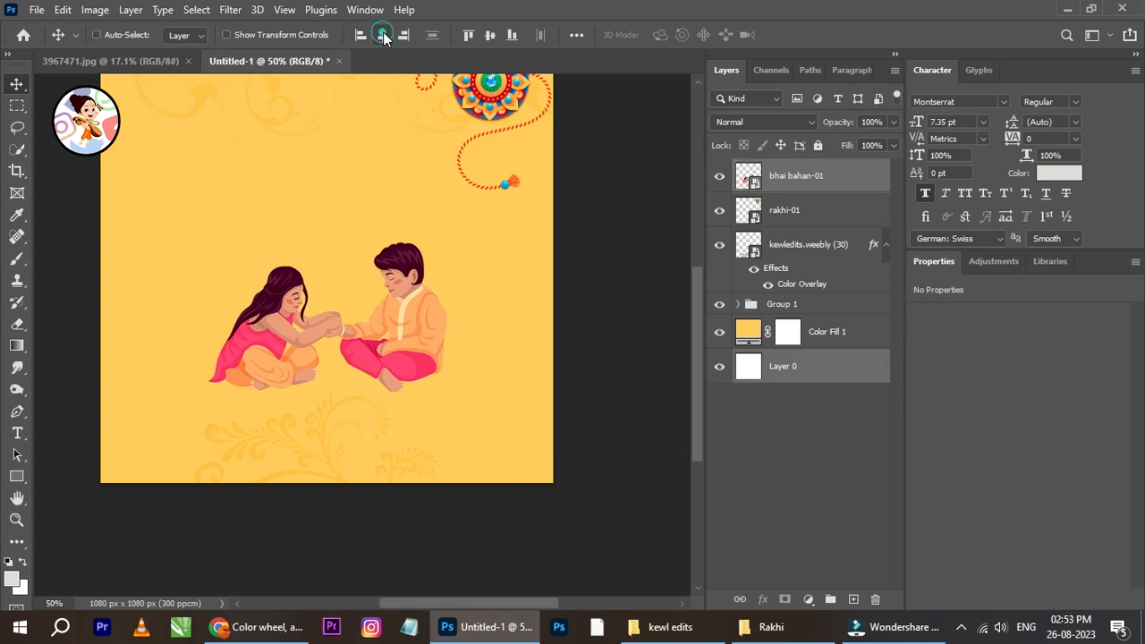
Enlarge the bhai bahan-01 illustration to about 621 × 388 px and center it horizontally on the canvas.
{"action": "left_click", "coordinate": [815, 219]}
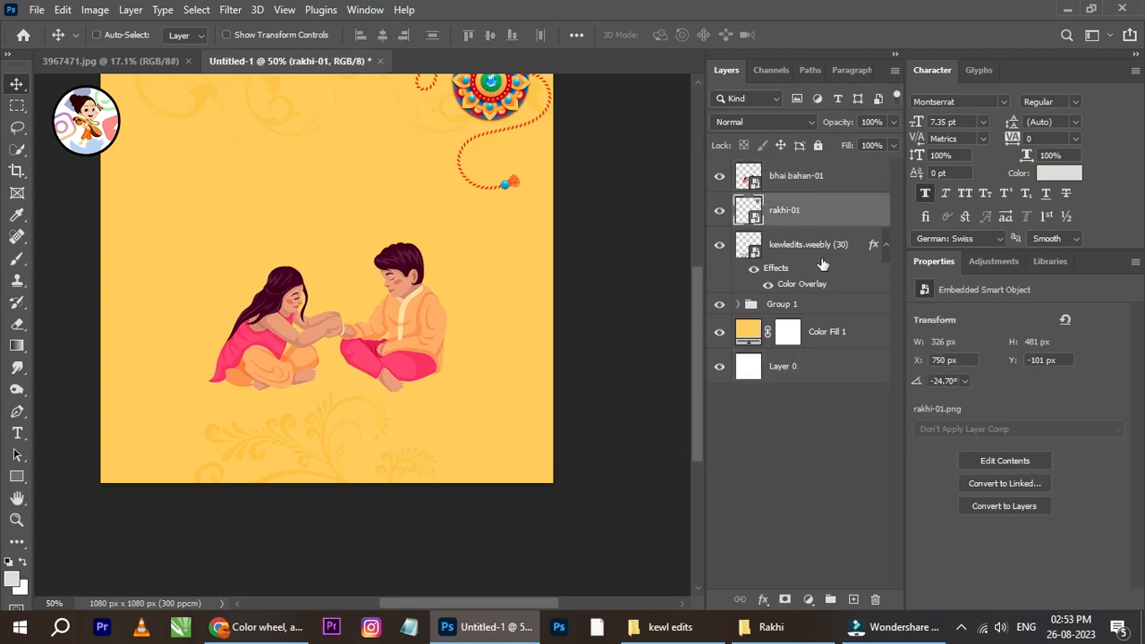
{"action": "right_click", "coordinate": [427, 291]}
{"action": "left_click", "coordinate": [438, 288]}
{"action": "scroll", "coordinate": [330, 284], "scroll_direction": "down", "scroll_amount": 2}
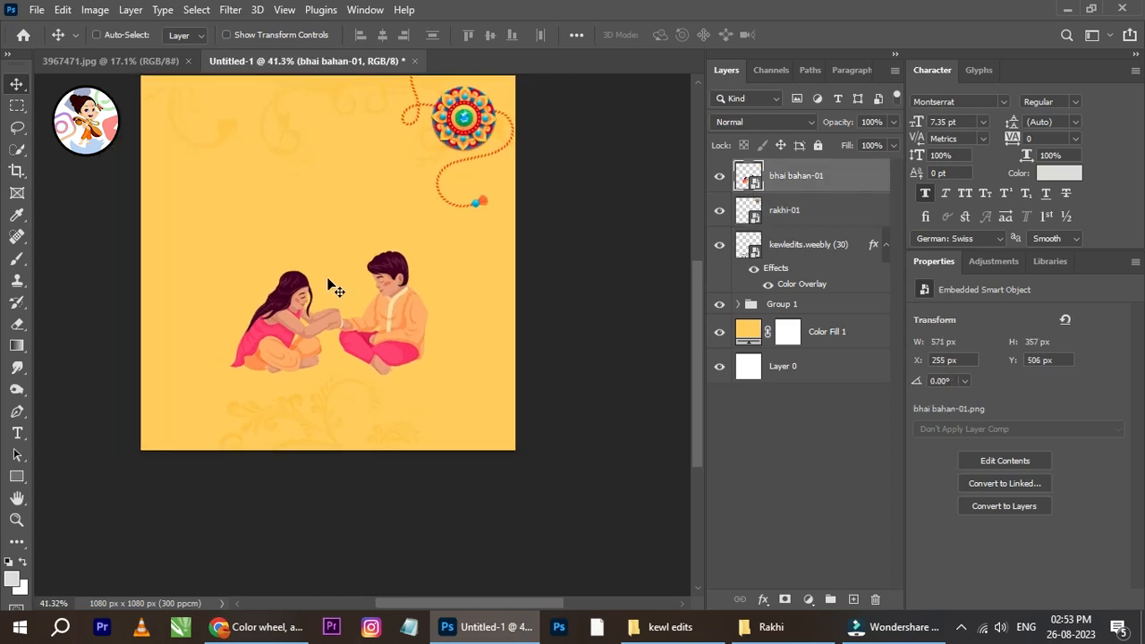
{"action": "key", "text": "ctrl+t"}
{"action": "left_click_drag", "start_coordinate": [221, 190], "coordinate": [204, 178]}
{"action": "left_click", "coordinate": [831, 34]}
{"action": "left_click", "coordinate": [807, 368], "text": "ctrl"}
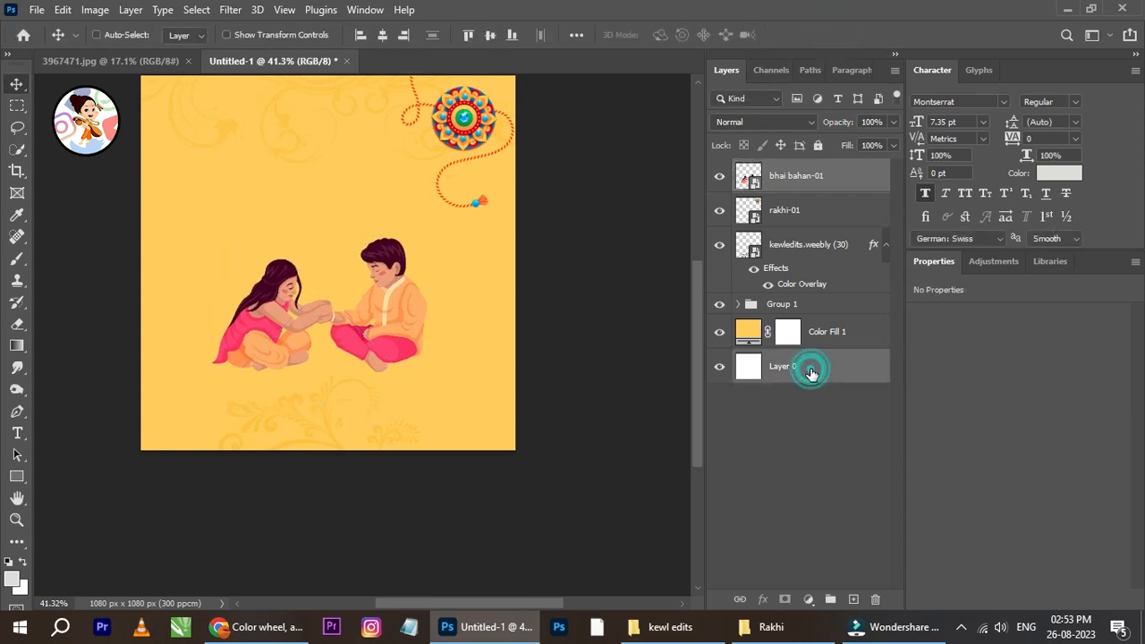
{"action": "left_click", "coordinate": [382, 34]}
{"action": "left_click", "coordinate": [793, 184]}
Scale the bhai bahan-01 illustration up to about 671 × 420 px and realign it to the canvas's horizontal center.
{"action": "scroll", "coordinate": [393, 212], "scroll_direction": "down", "scroll_amount": 2}
{"action": "scroll", "coordinate": [330, 163], "scroll_direction": "up", "scroll_amount": 2}
{"action": "scroll", "coordinate": [349, 267], "scroll_direction": "up", "scroll_amount": 1}
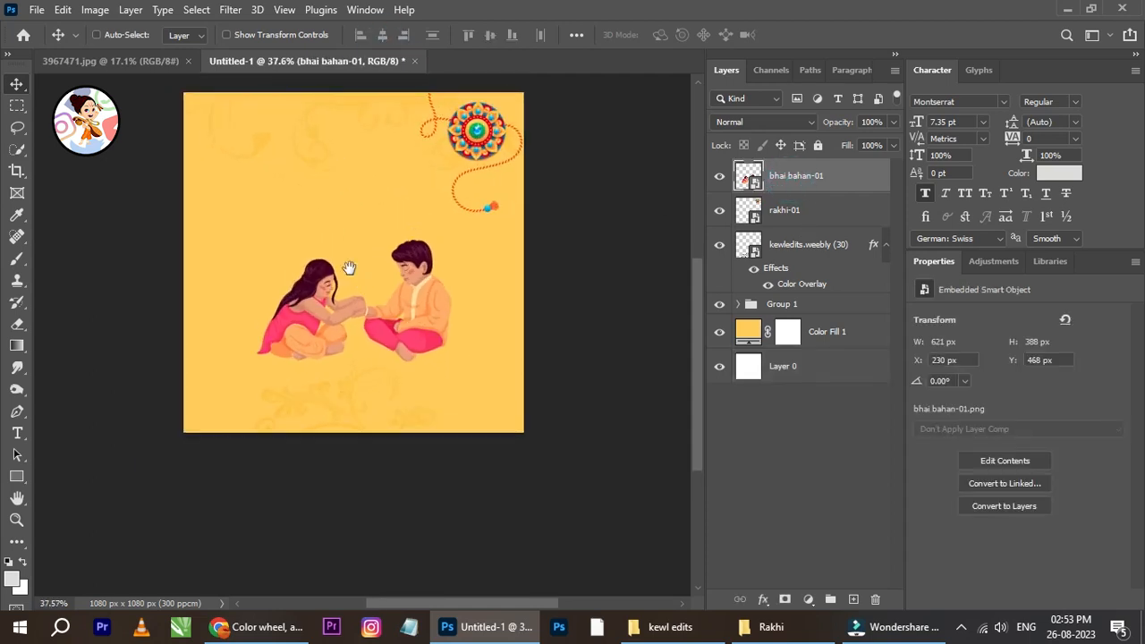
{"action": "left_click_drag", "start_coordinate": [422, 322], "coordinate": [391, 274]}
{"action": "scroll", "coordinate": [291, 266], "scroll_direction": "down", "scroll_amount": 1}
{"action": "scroll", "coordinate": [292, 268], "scroll_direction": "up", "scroll_amount": 1}
{"action": "left_click_drag", "start_coordinate": [375, 171], "coordinate": [372, 222]}
{"action": "scroll", "coordinate": [373, 228], "scroll_direction": "up", "scroll_amount": 1}
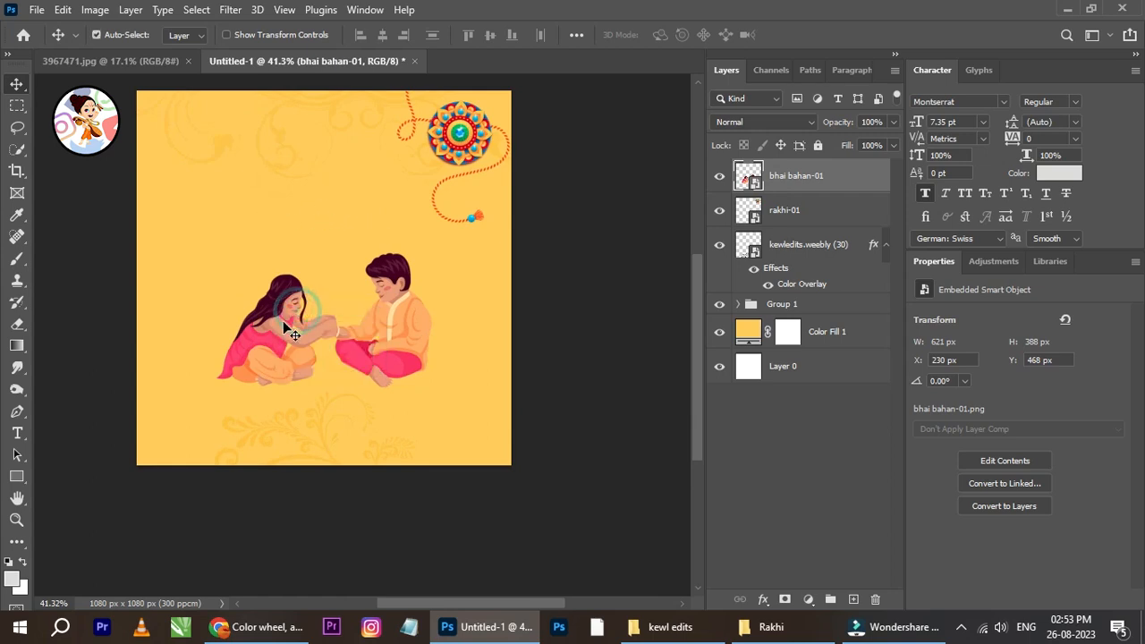
{"action": "key", "text": "ctrl+t"}
{"action": "left_click_drag", "start_coordinate": [209, 419], "coordinate": [188, 433]}
{"action": "left_click", "coordinate": [831, 34]}
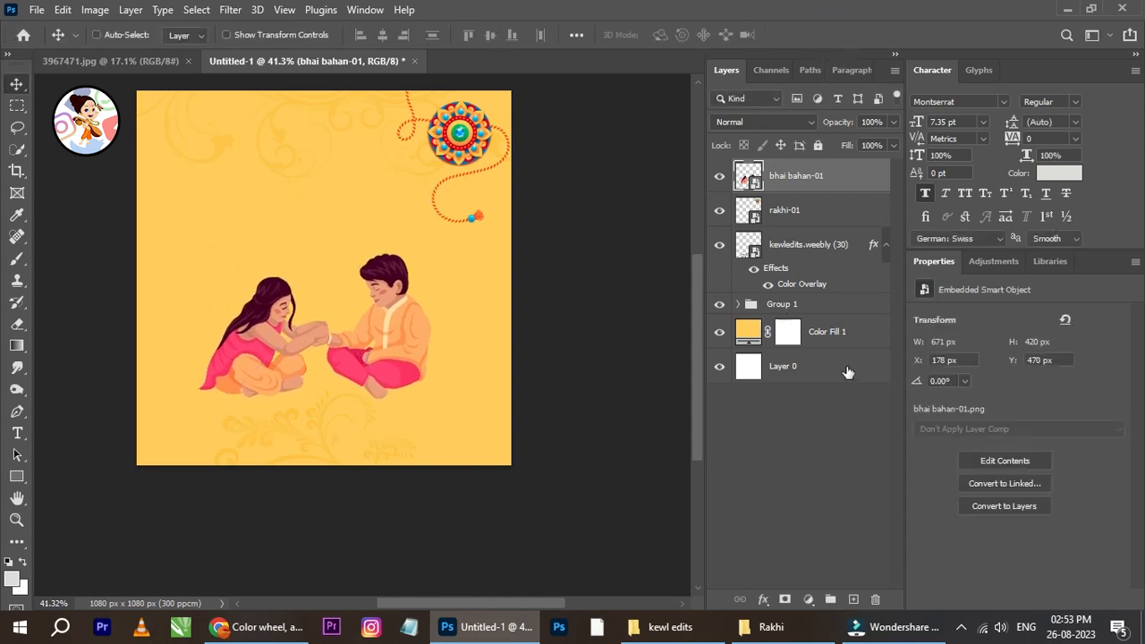
{"action": "left_click", "coordinate": [813, 367], "text": "ctrl"}
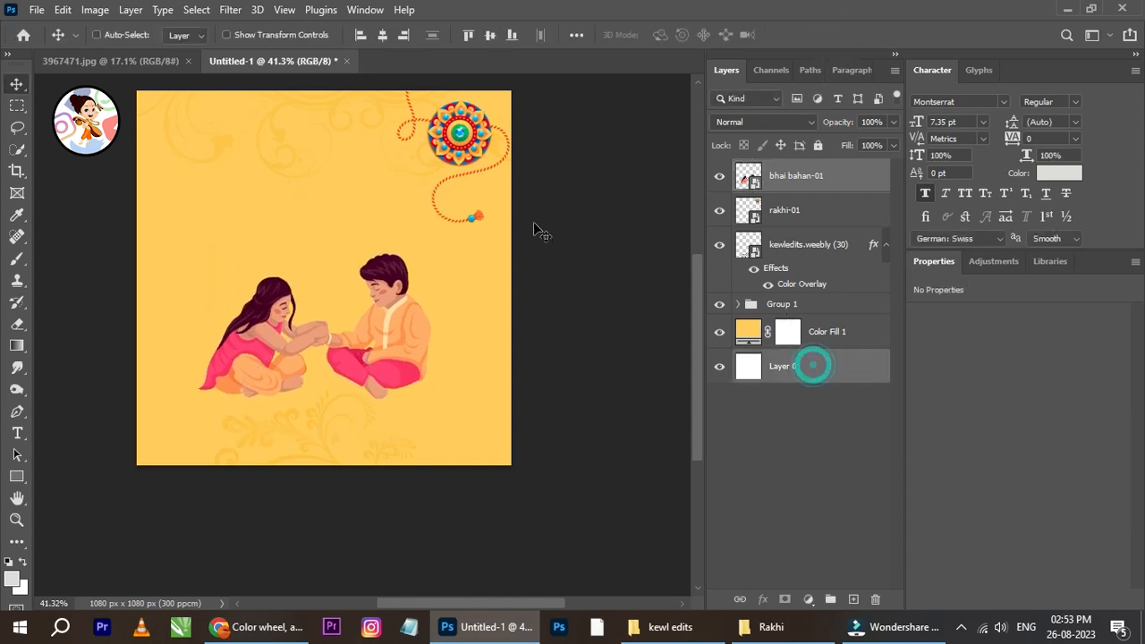
{"action": "left_click", "coordinate": [383, 35]}
{"action": "left_click", "coordinate": [806, 186]}
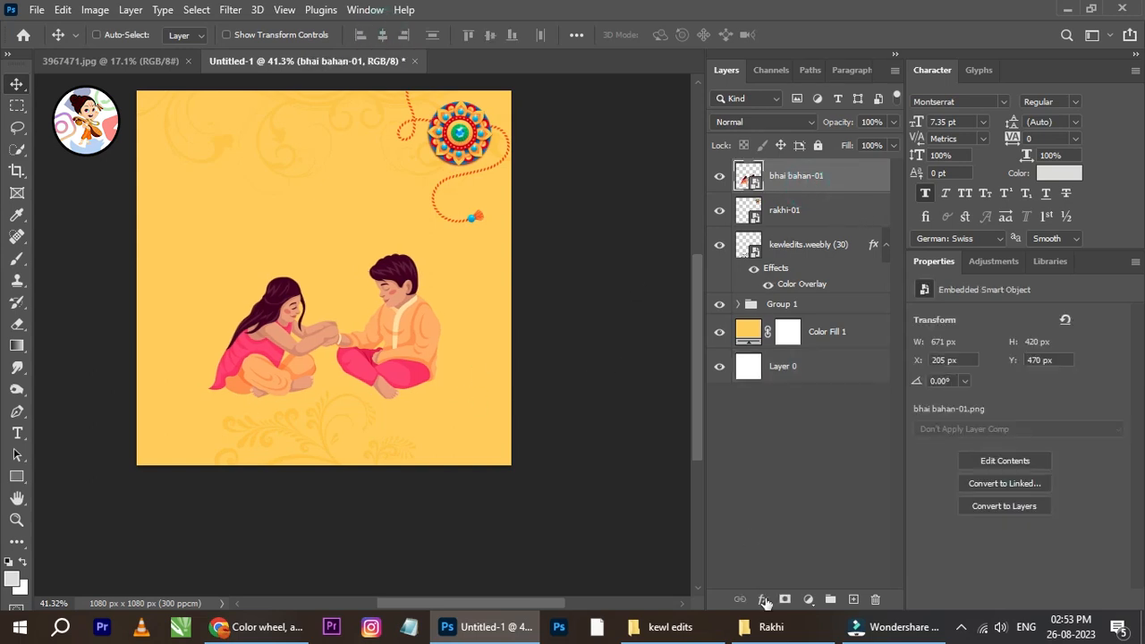
Add a new empty layer directly beneath the bhai bahan-01 illustration and make it the active layer.
{"action": "left_click", "coordinate": [853, 598]}
{"action": "left_click_drag", "start_coordinate": [801, 185], "coordinate": [800, 232]}
{"action": "scroll", "coordinate": [280, 398], "scroll_direction": "up", "scroll_amount": 1}
{"action": "right_click", "coordinate": [410, 315]}
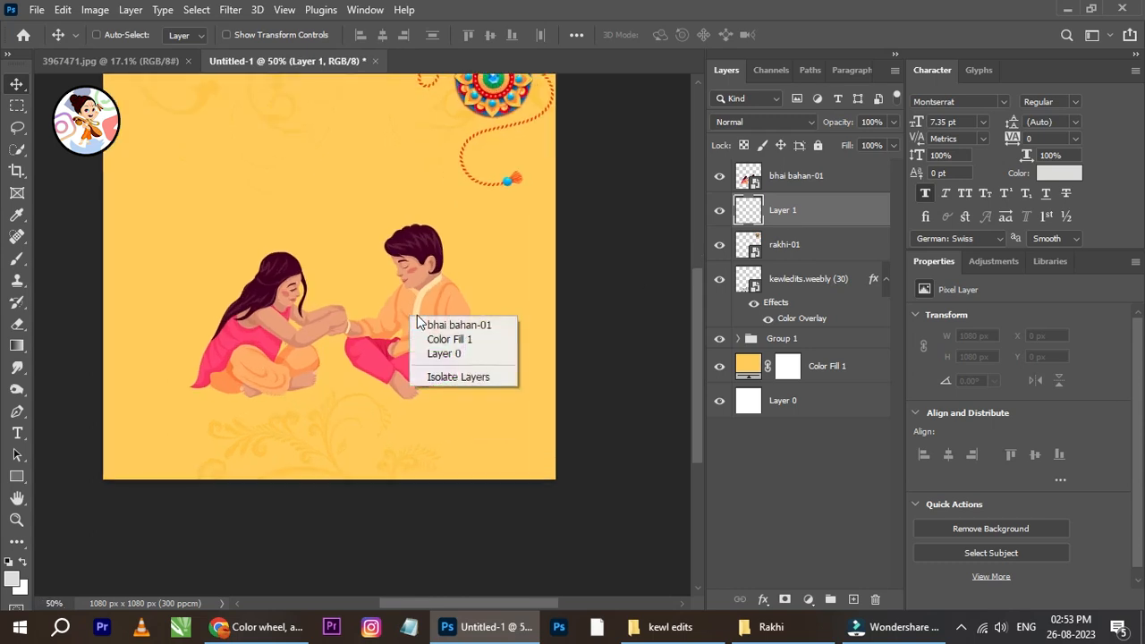
{"action": "left_click", "coordinate": [435, 325]}
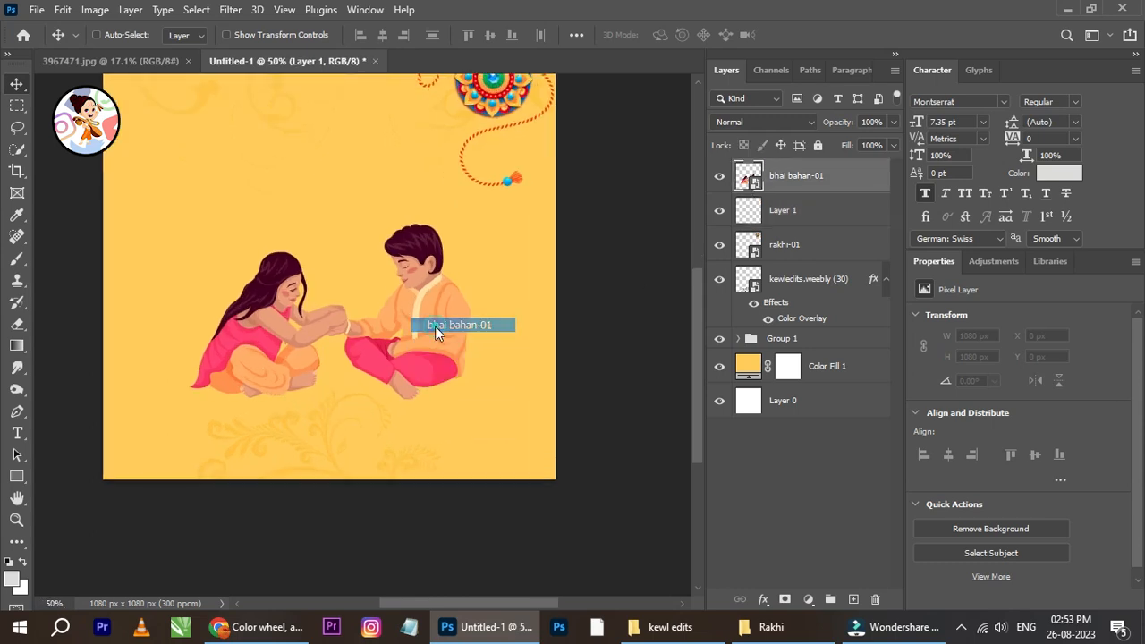
{"action": "left_click", "coordinate": [789, 217]}
{"action": "scroll", "coordinate": [317, 415], "scroll_direction": "up", "scroll_amount": 2}
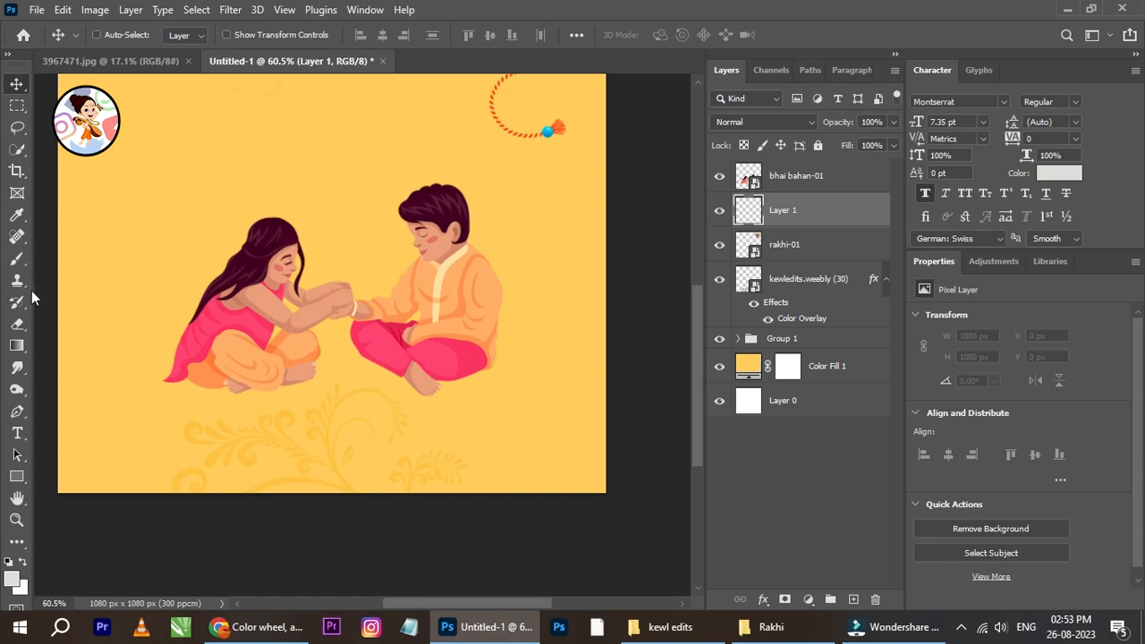
Paint one soft black dab above the figures with a 161 px brush at 0% hardness.
{"action": "left_click", "coordinate": [17, 261]}
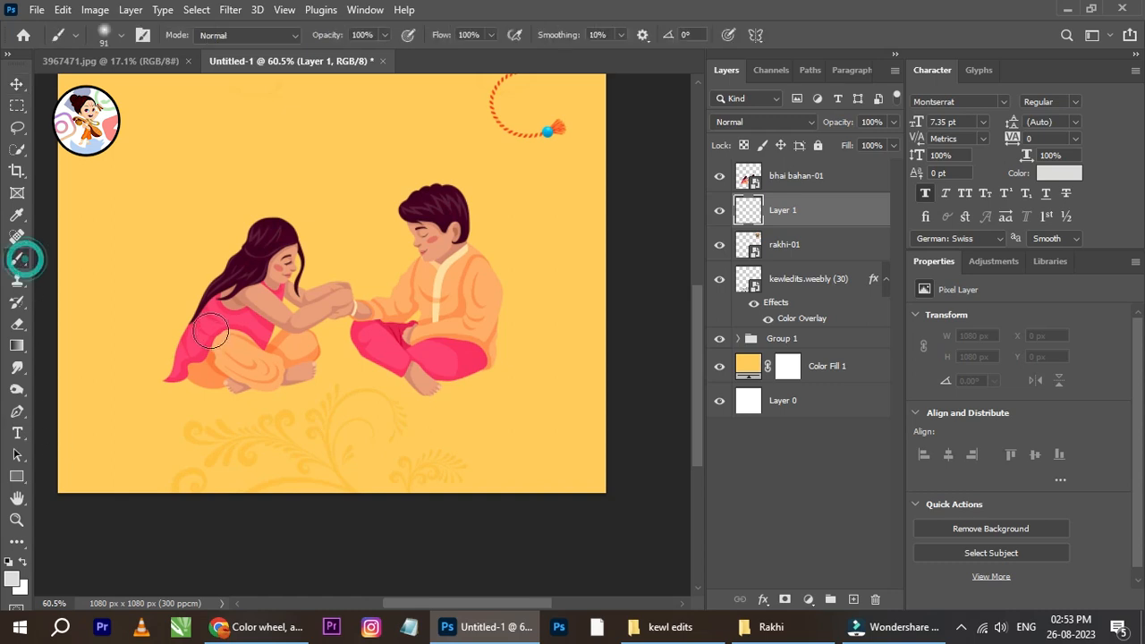
{"action": "left_click", "coordinate": [10, 561]}
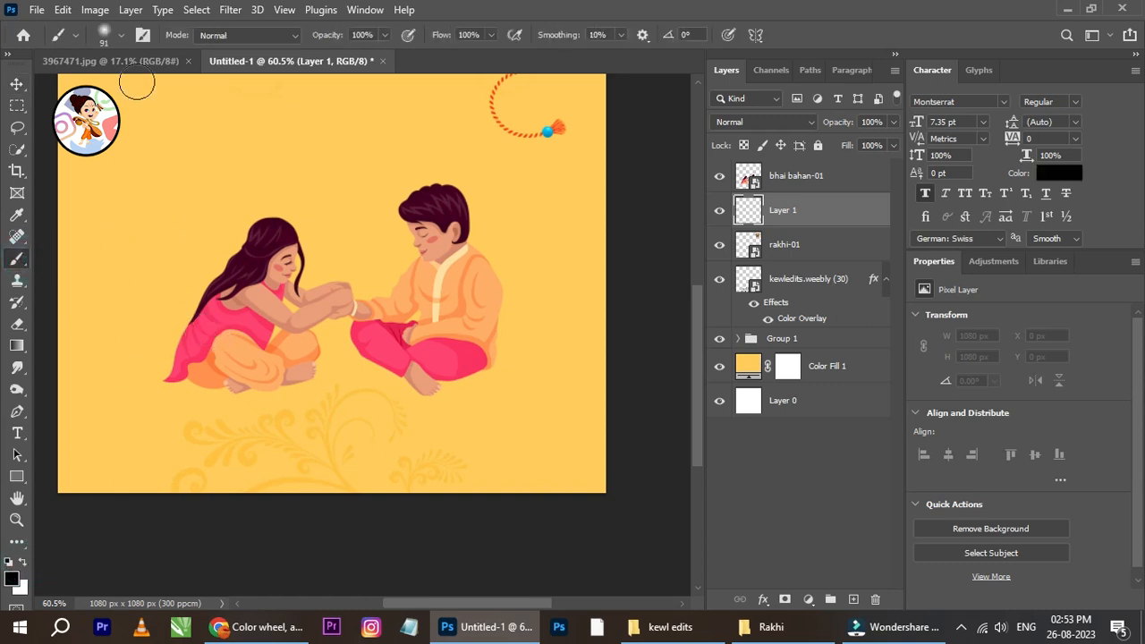
{"action": "left_click", "coordinate": [121, 35]}
{"action": "left_click_drag", "start_coordinate": [146, 89], "coordinate": [170, 86]}
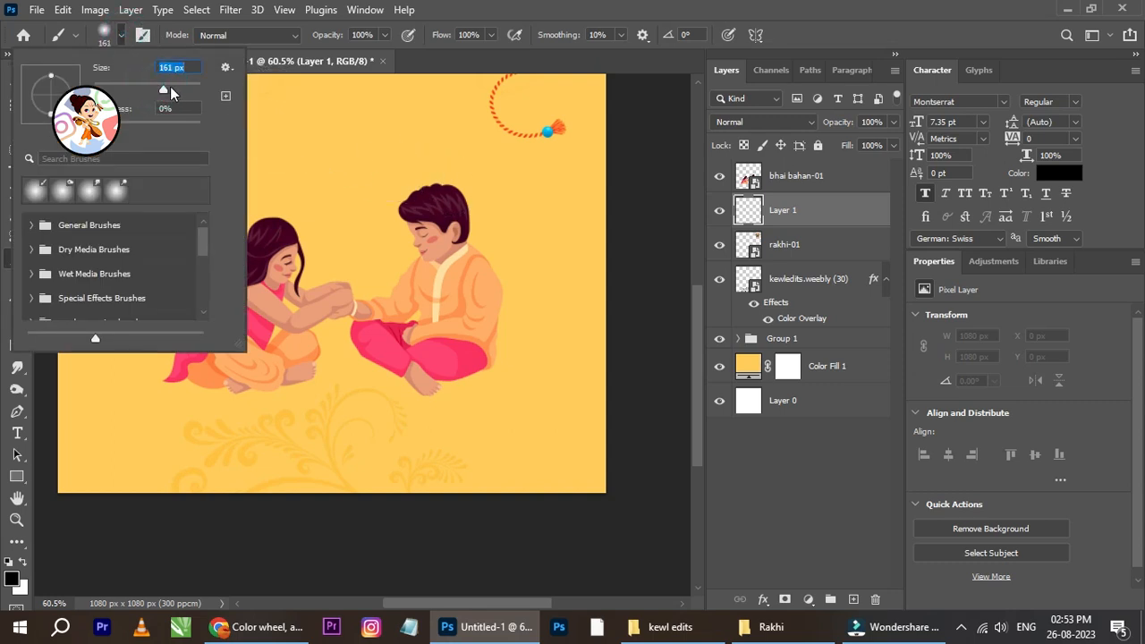
{"action": "left_click", "coordinate": [348, 132]}
Move the black dab under the sister and flatten it into a ground shadow at 188.37% width and 30.23% height.
{"action": "left_click", "coordinate": [17, 83]}
{"action": "mouse_move", "coordinate": [320, 134]}
{"action": "left_mouse_down"}
{"action": "mouse_move", "coordinate": [233, 381]}
{"action": "mouse_move", "coordinate": [228, 427]}
{"action": "left_mouse_up"}
{"action": "key", "text": "ctrl+t"}
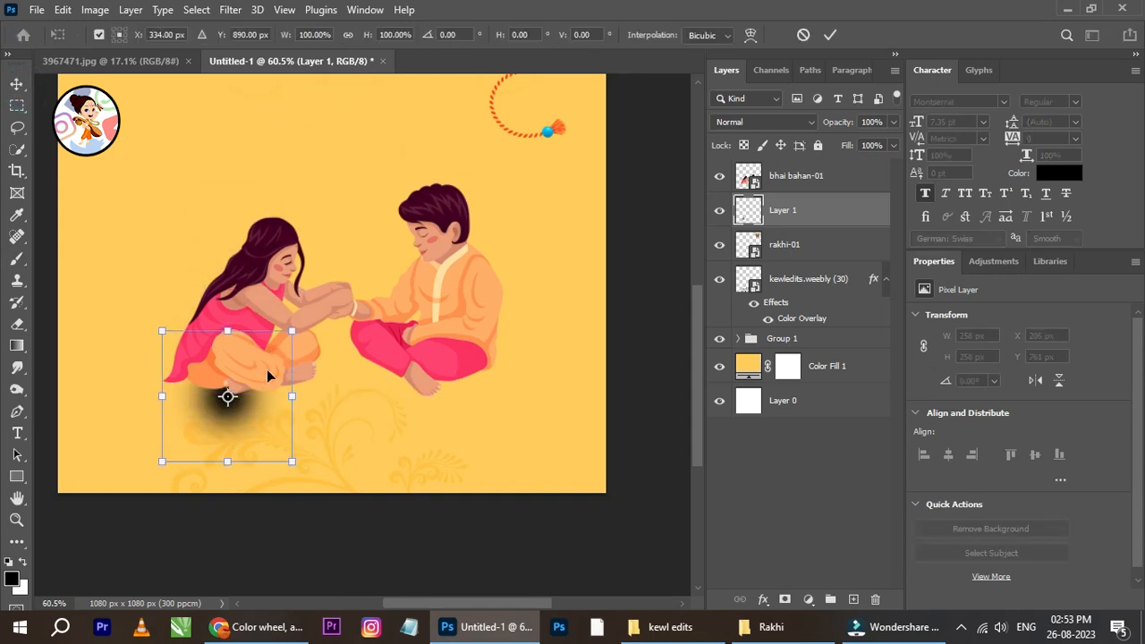
{"action": "mouse_move", "coordinate": [228, 325]}
{"action": "left_mouse_down"}
{"action": "mouse_move", "coordinate": [228, 429]}
{"action": "mouse_move", "coordinate": [244, 396]}
{"action": "mouse_move", "coordinate": [374, 399]}
{"action": "mouse_move", "coordinate": [300, 392]}
{"action": "mouse_move", "coordinate": [374, 385]}
{"action": "left_mouse_up"}
{"action": "left_click_drag", "start_coordinate": [254, 398], "coordinate": [310, 385]}
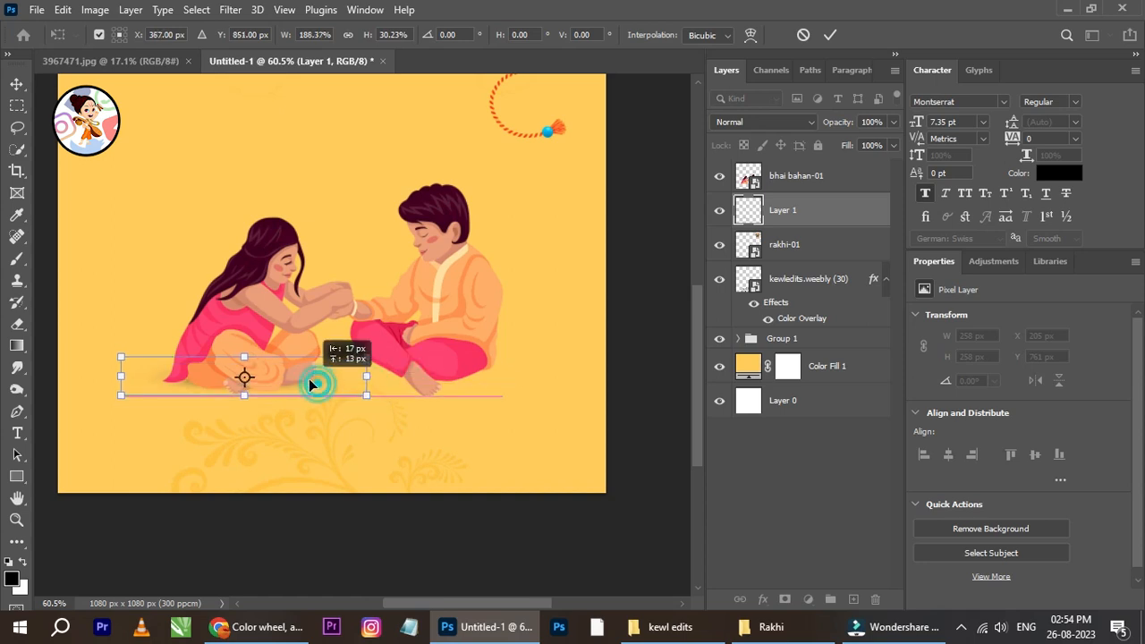
{"action": "left_click", "coordinate": [831, 36]}
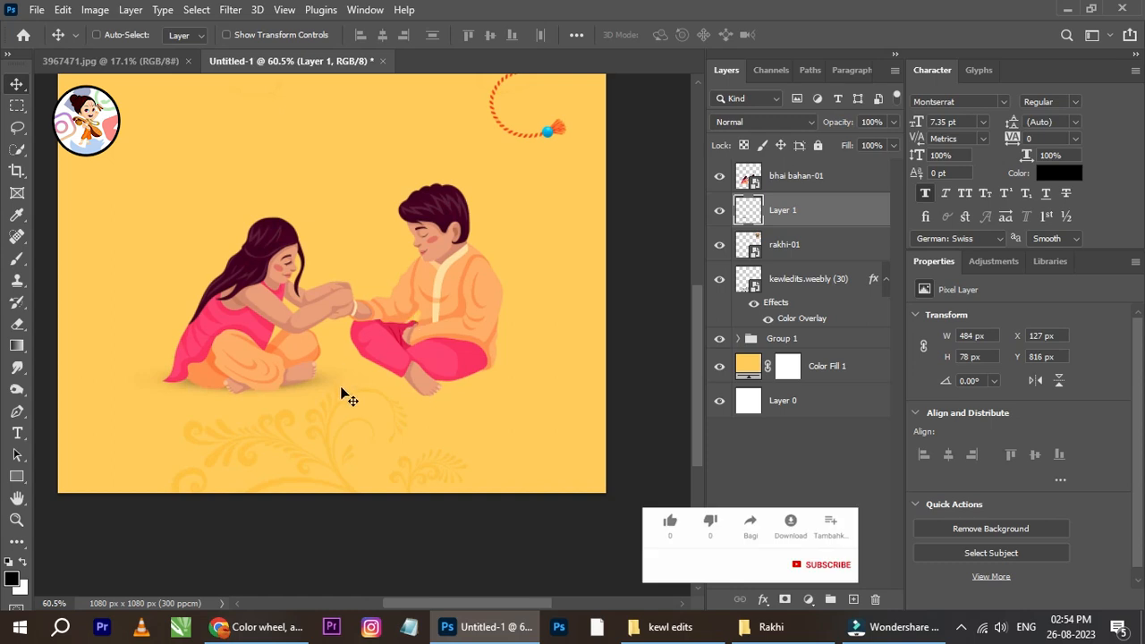
Duplicate the sister's shadow under the brother and widen the copy to 114.05%.
{"action": "left_click_drag", "start_coordinate": [301, 391], "coordinate": [575, 385]}
{"action": "key", "text": "ctrl+t"}
{"action": "left_click_drag", "start_coordinate": [482, 391], "coordinate": [473, 385]}
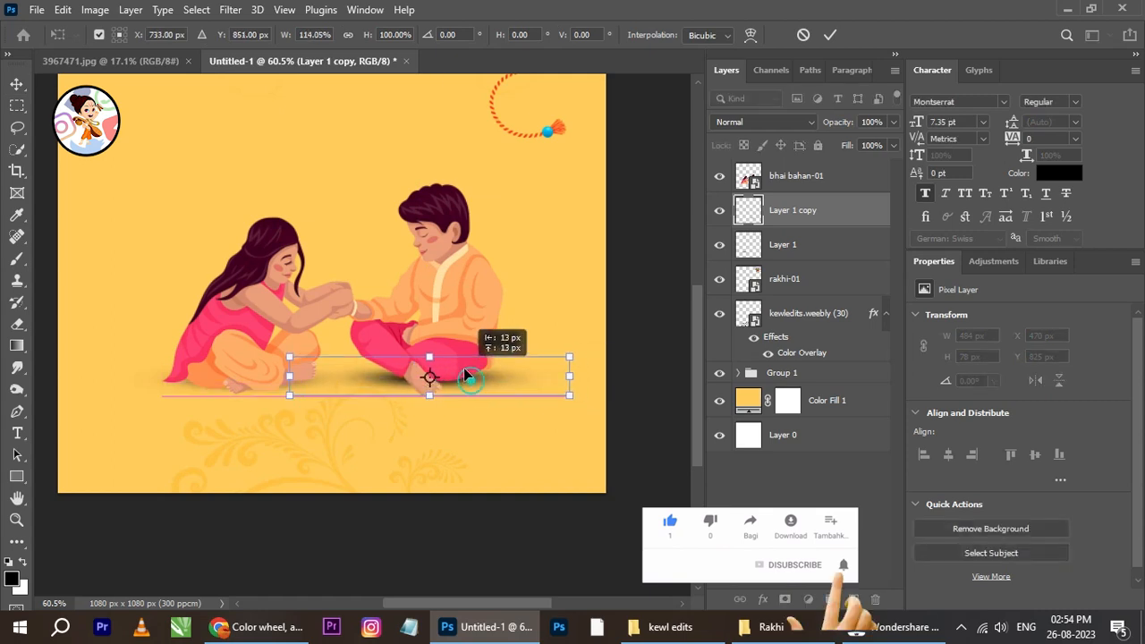
Tilt and reshape the copied shadow to follow the brother's crossed legs, about 565 × 115 px overall.
{"action": "left_click_drag", "start_coordinate": [575, 342], "coordinate": [488, 383]}
{"action": "left_click_drag", "start_coordinate": [588, 362], "coordinate": [581, 357]}
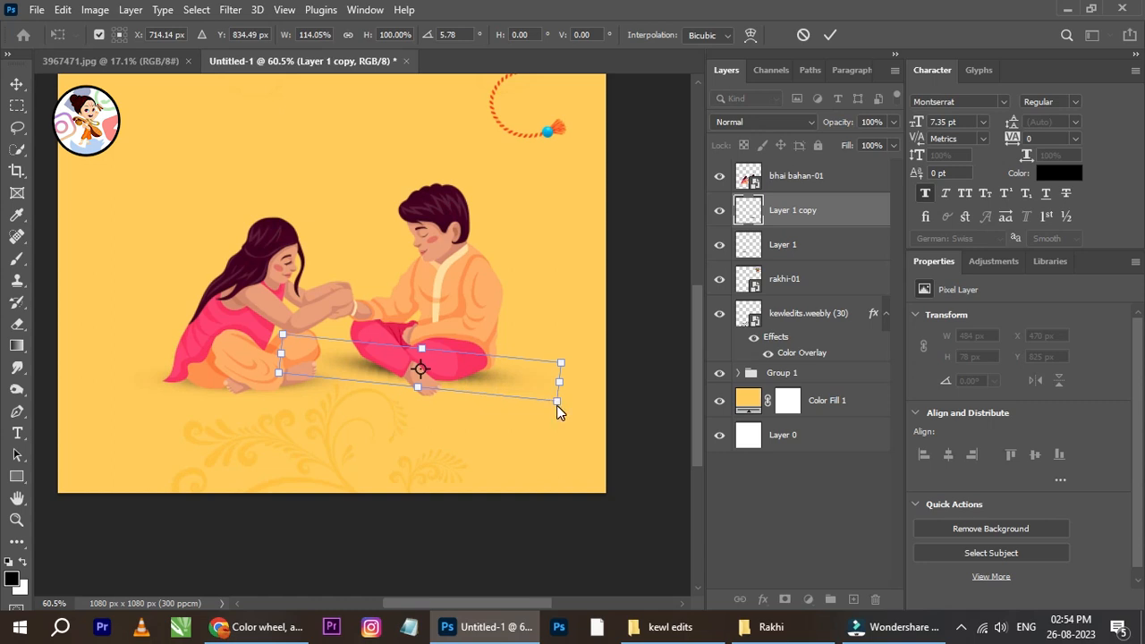
{"action": "left_click_drag", "start_coordinate": [561, 363], "coordinate": [568, 343]}
{"action": "left_click_drag", "start_coordinate": [477, 363], "coordinate": [510, 370]}
{"action": "left_click_drag", "start_coordinate": [604, 345], "coordinate": [609, 321]}
{"action": "left_click_drag", "start_coordinate": [510, 357], "coordinate": [522, 362]}
{"action": "left_click", "coordinate": [829, 36]}
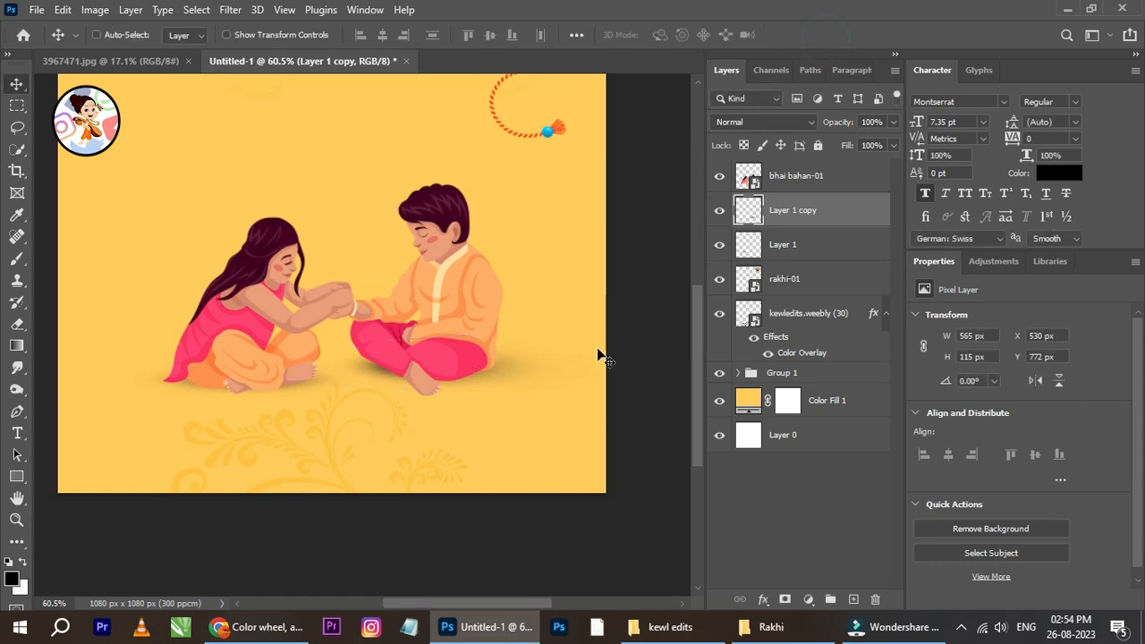
Narrow the brother's shadow to 83.36% width and nudge it up to about X 540, Y 758 px.
{"action": "key", "text": "Up"}
{"action": "key", "text": "Up"}
{"action": "key", "text": "ctrl+t"}
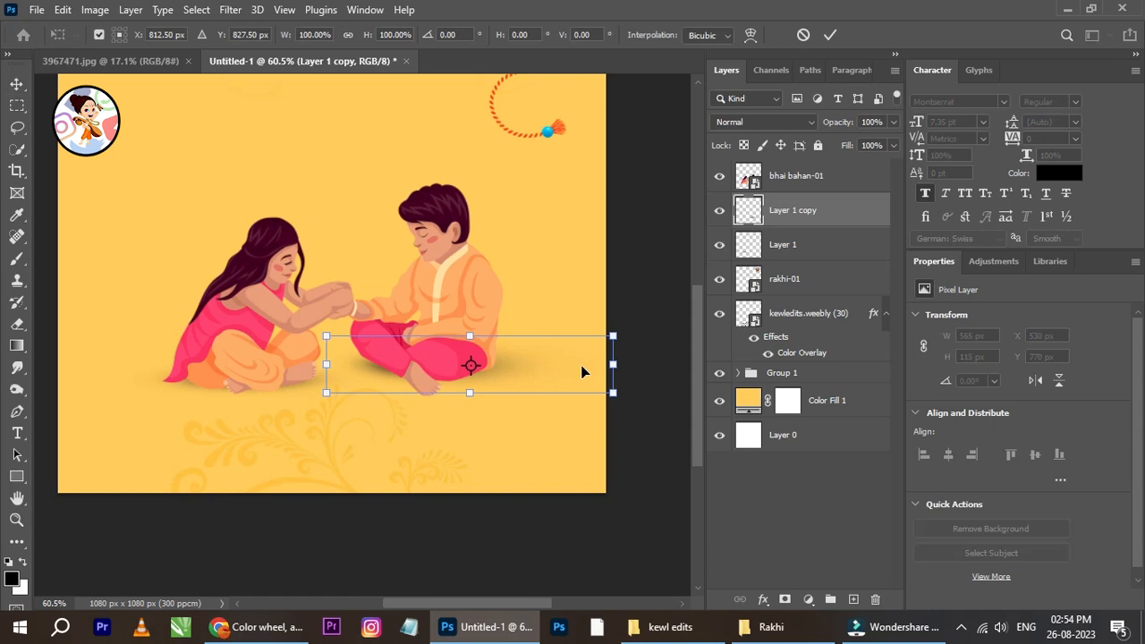
{"action": "left_click_drag", "start_coordinate": [611, 361], "coordinate": [565, 360]}
{"action": "left_click", "coordinate": [830, 35]}
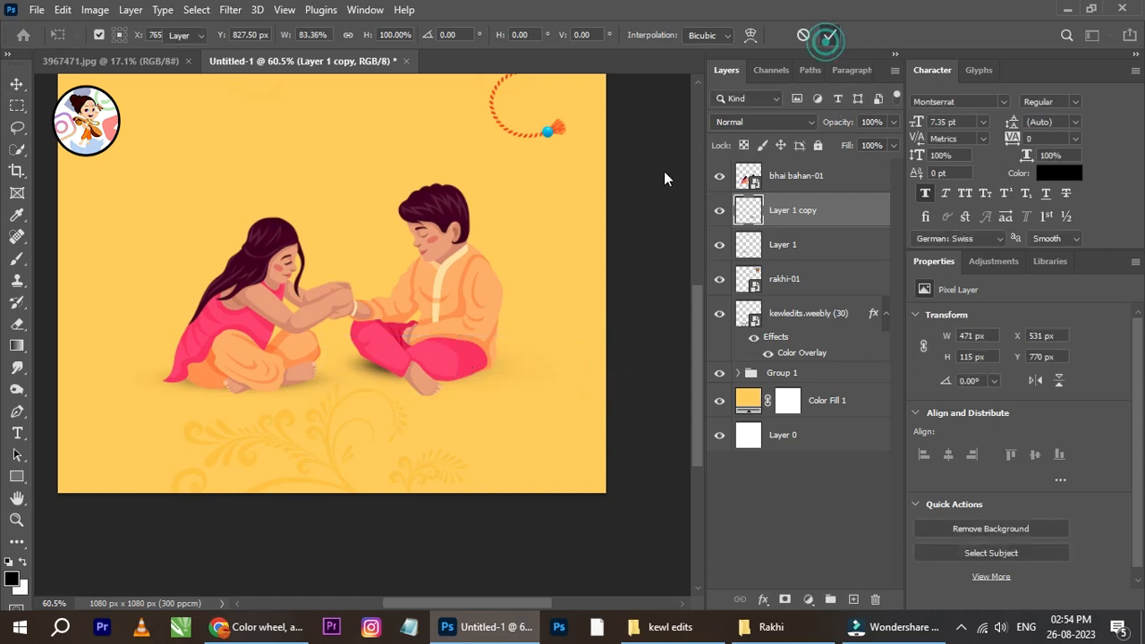
{"action": "key", "text": "Up"}
{"action": "key", "text": "Up"}
{"action": "key", "text": "Up"}
{"action": "key", "text": "Up"}
{"action": "key", "text": "Up"}
{"action": "key", "text": "Up"}
{"action": "key", "text": "Up"}
{"action": "key", "text": "Up"}
{"action": "key", "text": "Up"}
{"action": "key", "text": "Up"}
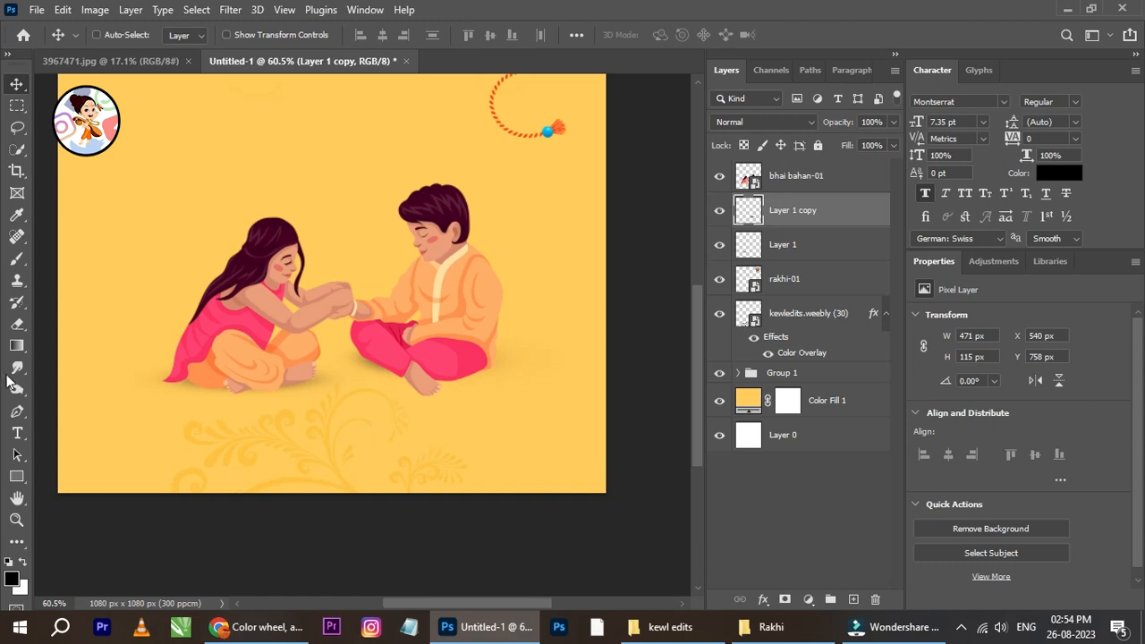
Activate the Brush tool and add a new layer above the brother's shadow.
{"action": "left_click", "coordinate": [17, 258]}
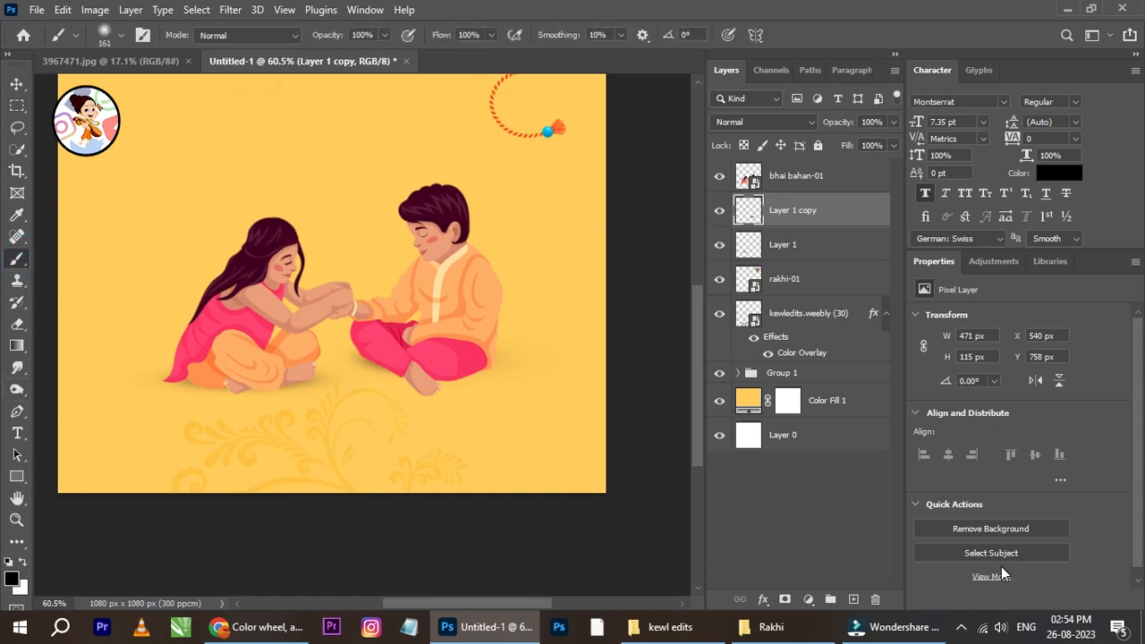
{"action": "left_click", "coordinate": [852, 600]}
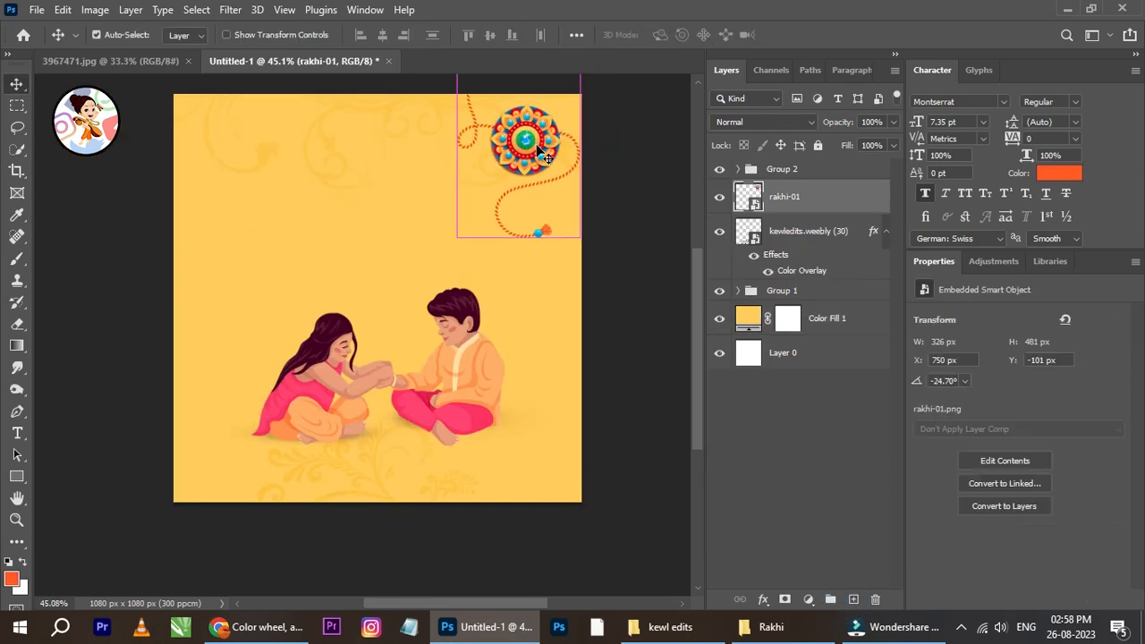
Enlarge the rakhi in the canvas's upper-right corner to 5.24% and rotate it to -47.46°.
{"action": "key", "text": "ctrl+t"}
{"action": "left_click_drag", "start_coordinate": [645, 183], "coordinate": [651, 198]}
{"action": "left_click", "coordinate": [828, 36]}
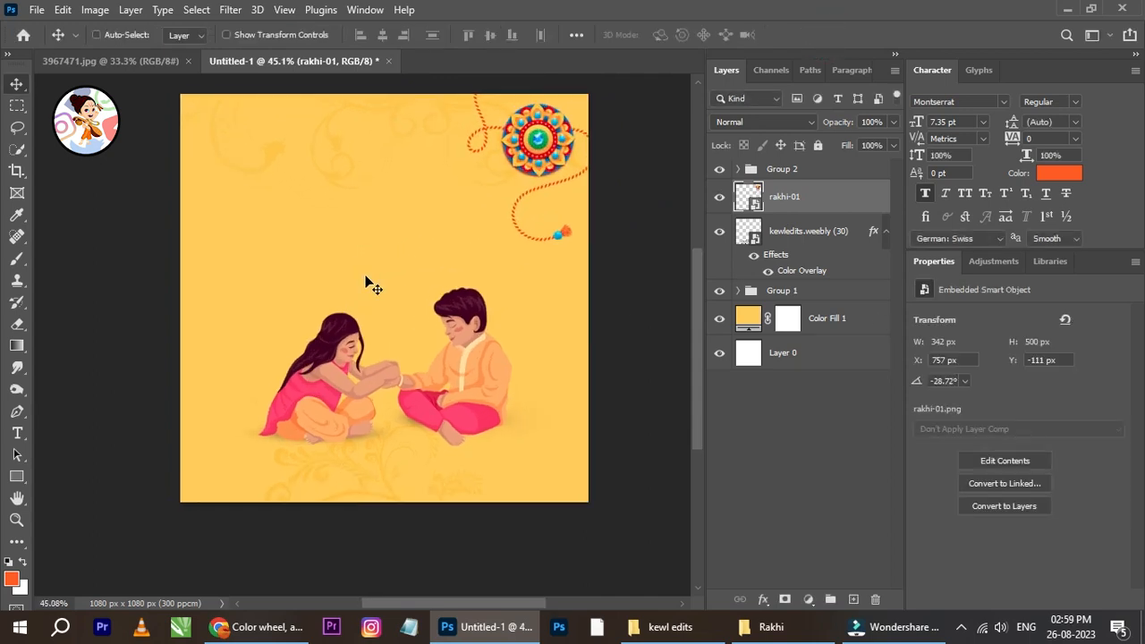
{"action": "right_click", "coordinate": [523, 132]}
{"action": "left_click", "coordinate": [534, 140]}
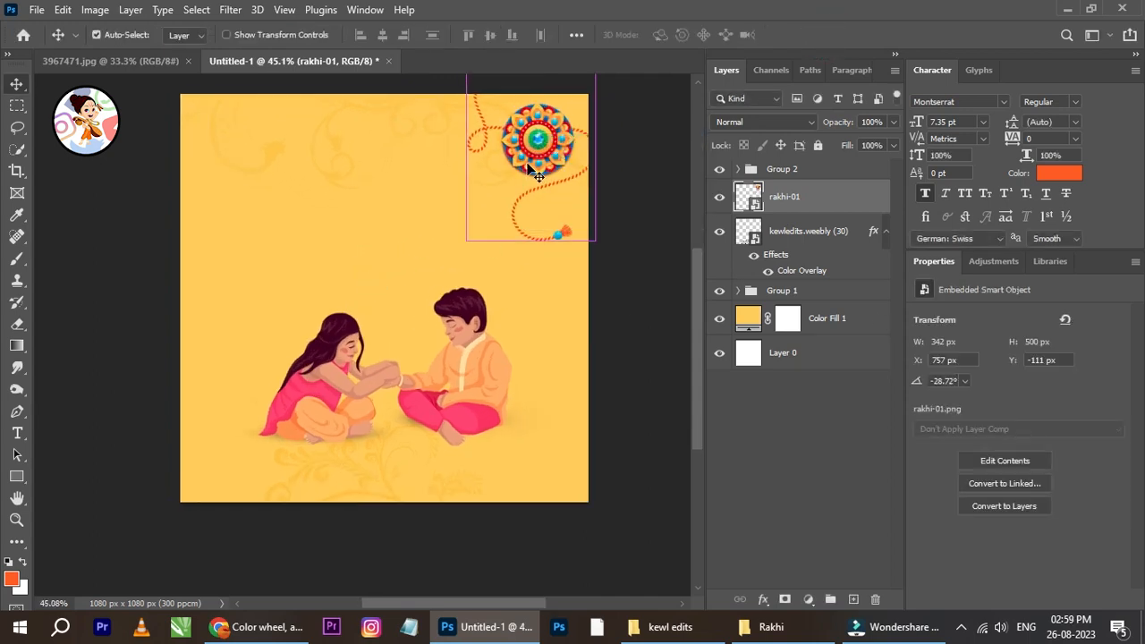
{"action": "key", "text": "ctrl+t"}
{"action": "left_click_drag", "start_coordinate": [472, 298], "coordinate": [467, 319]}
{"action": "left_click_drag", "start_coordinate": [657, 140], "coordinate": [632, 86]}
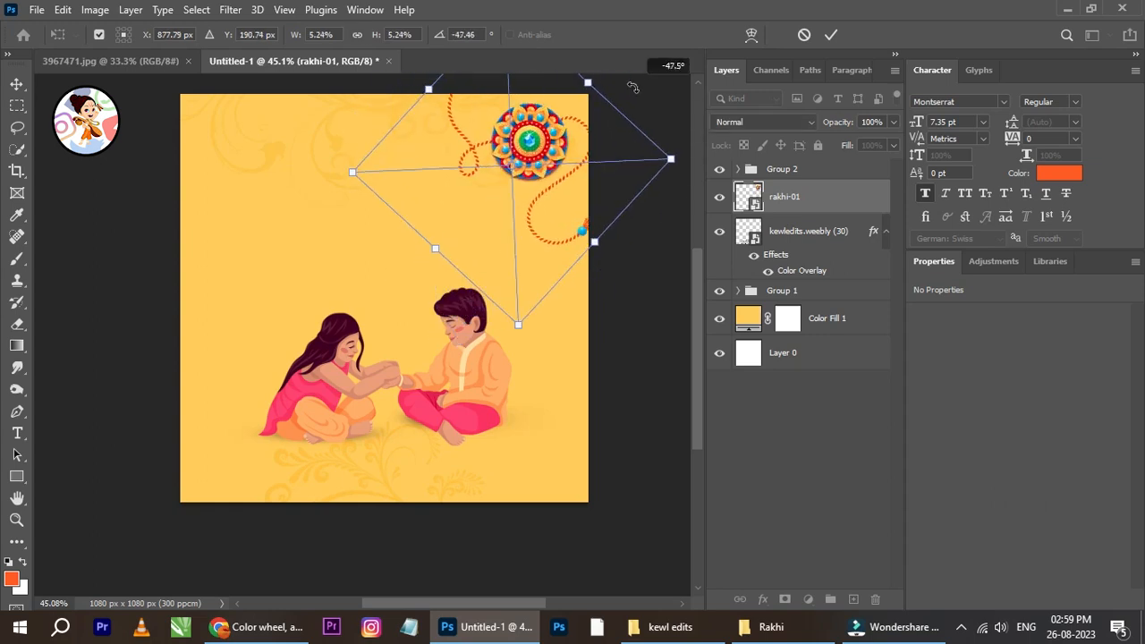
{"action": "left_click", "coordinate": [831, 34]}
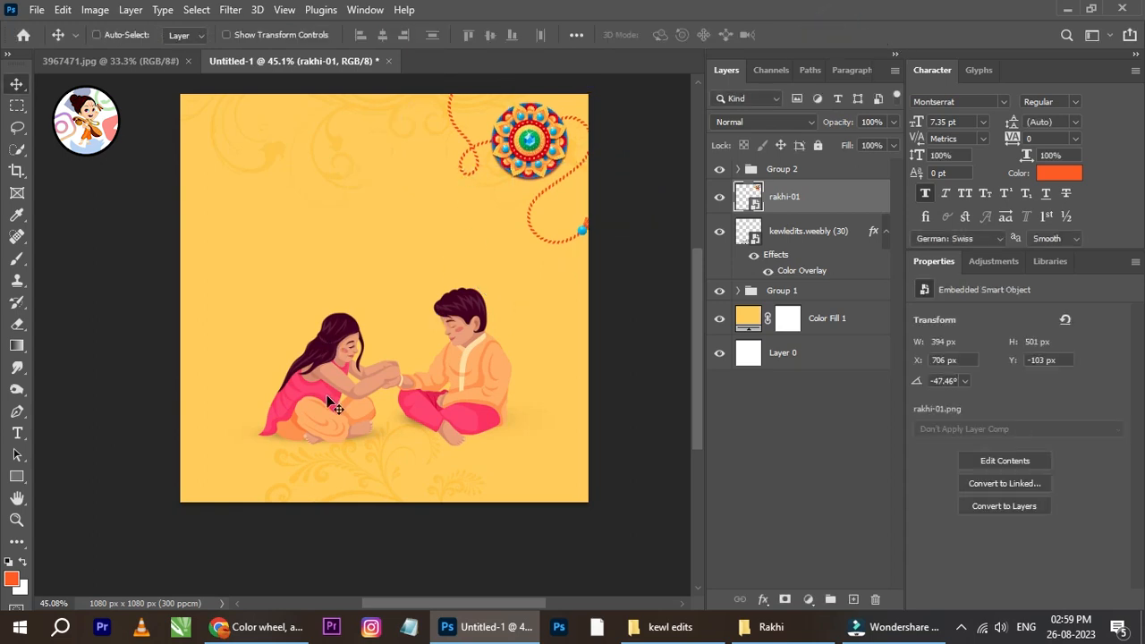
Add a new layer above the copied shadow layer inside the brother-sister illustration's group.
{"action": "scroll", "coordinate": [336, 407], "scroll_direction": "up", "scroll_amount": 3}
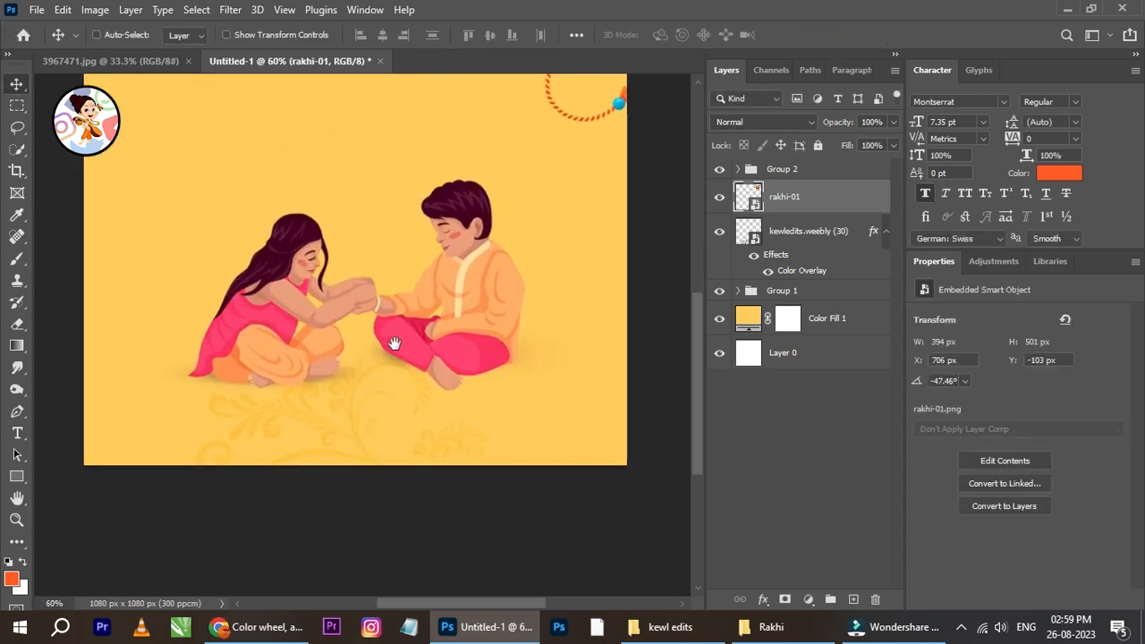
{"action": "left_click_drag", "start_coordinate": [395, 343], "coordinate": [381, 365]}
{"action": "scroll", "coordinate": [381, 365], "scroll_direction": "down", "scroll_amount": 2}
{"action": "scroll", "coordinate": [381, 365], "scroll_direction": "up", "scroll_amount": 1}
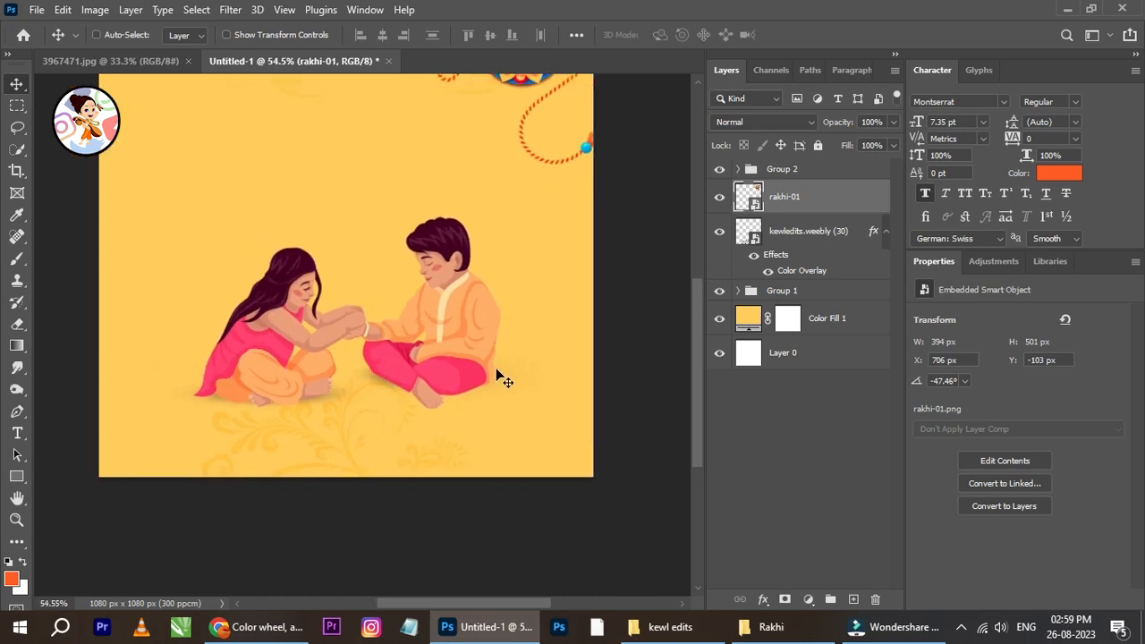
{"action": "scroll", "coordinate": [452, 418], "scroll_direction": "up", "scroll_amount": 1}
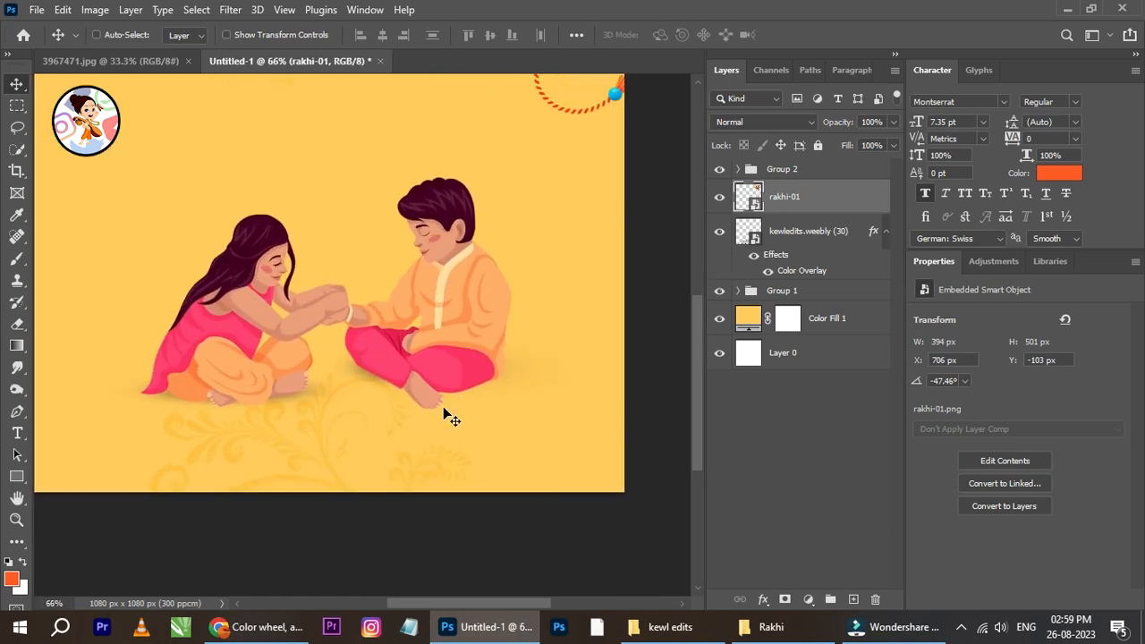
{"action": "left_click", "coordinate": [739, 171]}
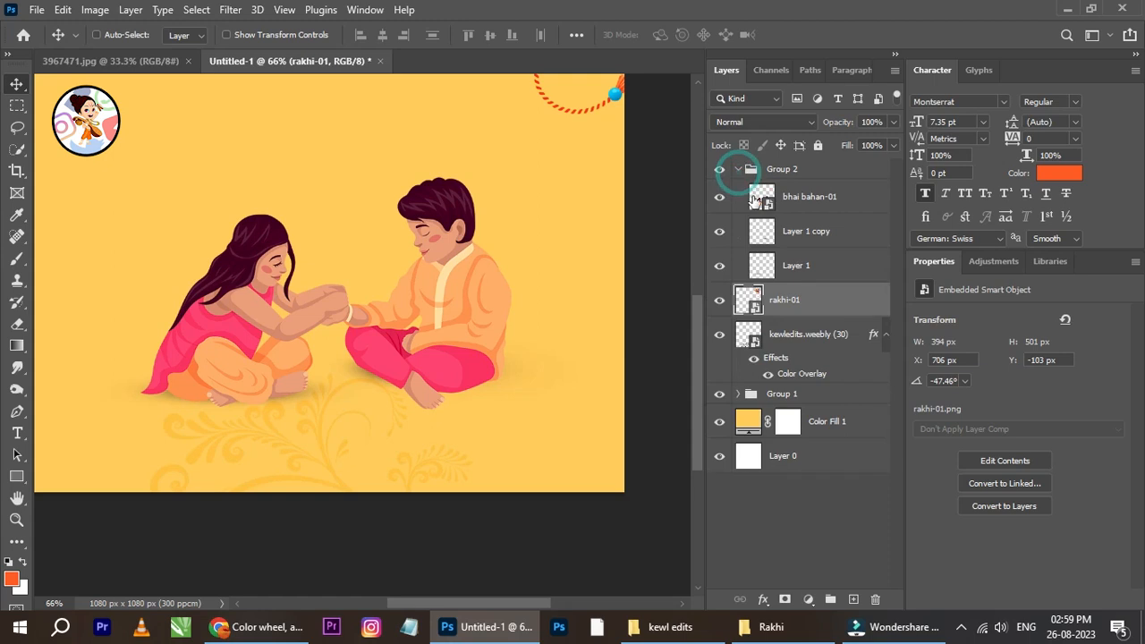
{"action": "left_click", "coordinate": [809, 228]}
{"action": "left_click", "coordinate": [853, 598]}
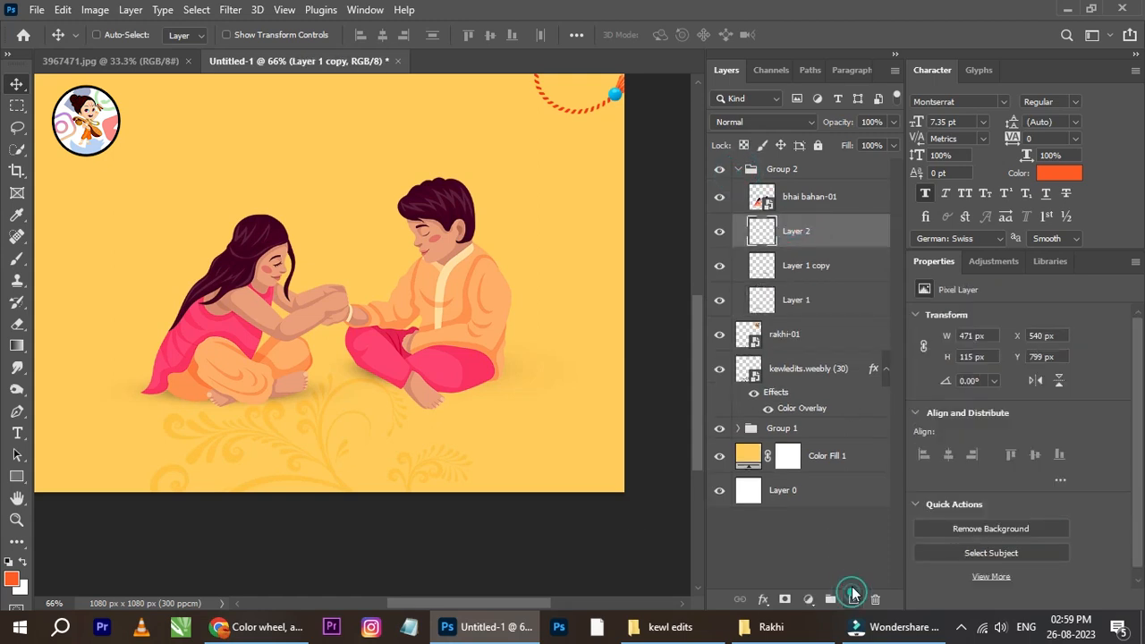
Set up a soft 161 px black Brush with 0% hardness and flatten its round tip into a wide ellipse.
{"action": "left_click", "coordinate": [17, 258]}
{"action": "scroll", "coordinate": [36, 606], "scroll_direction": "up", "scroll_amount": 1}
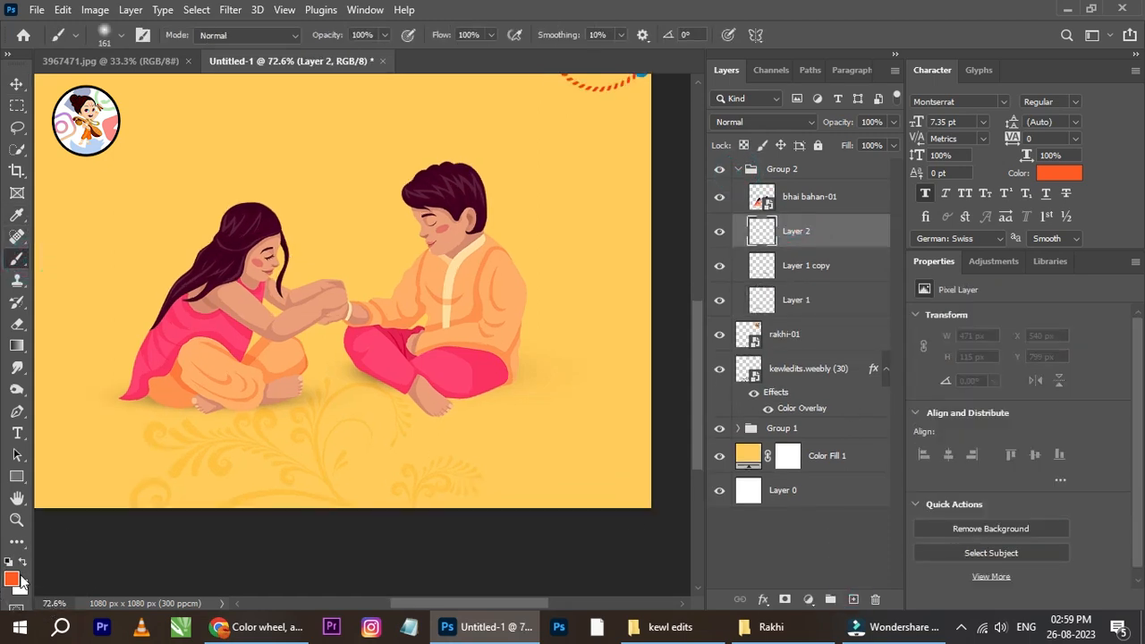
{"action": "left_click", "coordinate": [23, 562]}
{"action": "left_click", "coordinate": [9, 563]}
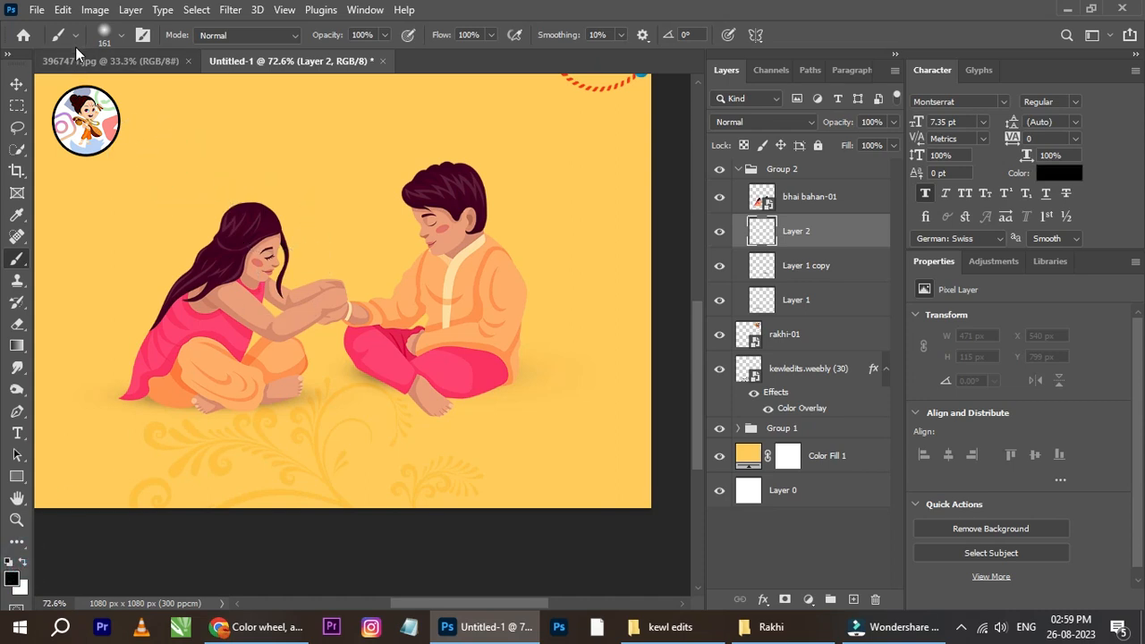
{"action": "left_click", "coordinate": [120, 38]}
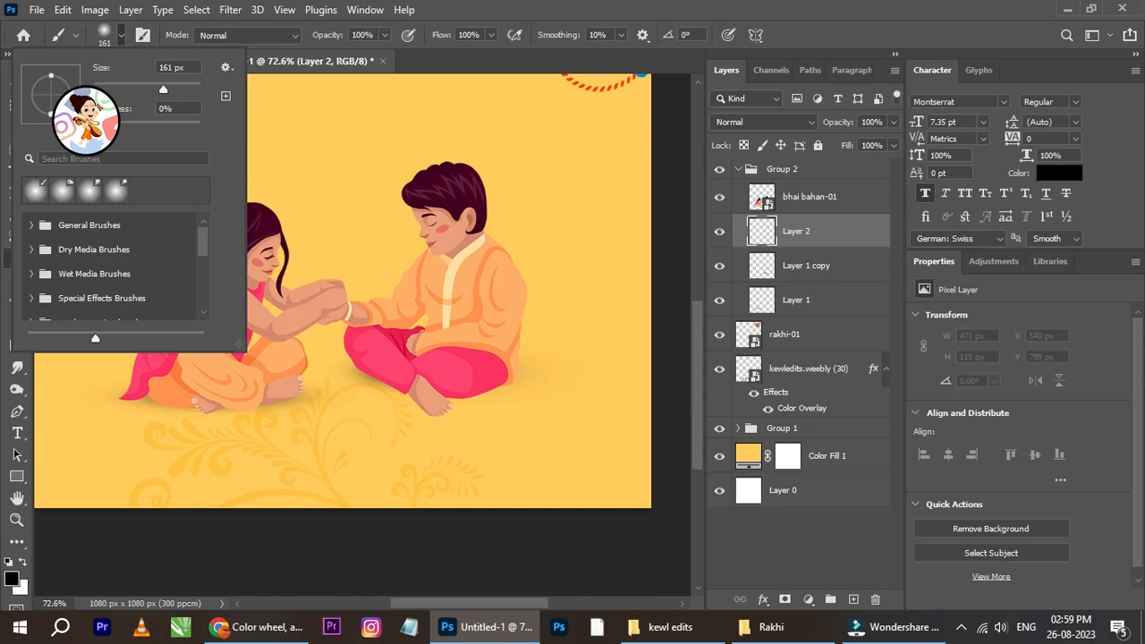
{"action": "left_click_drag", "start_coordinate": [52, 77], "coordinate": [51, 88]}
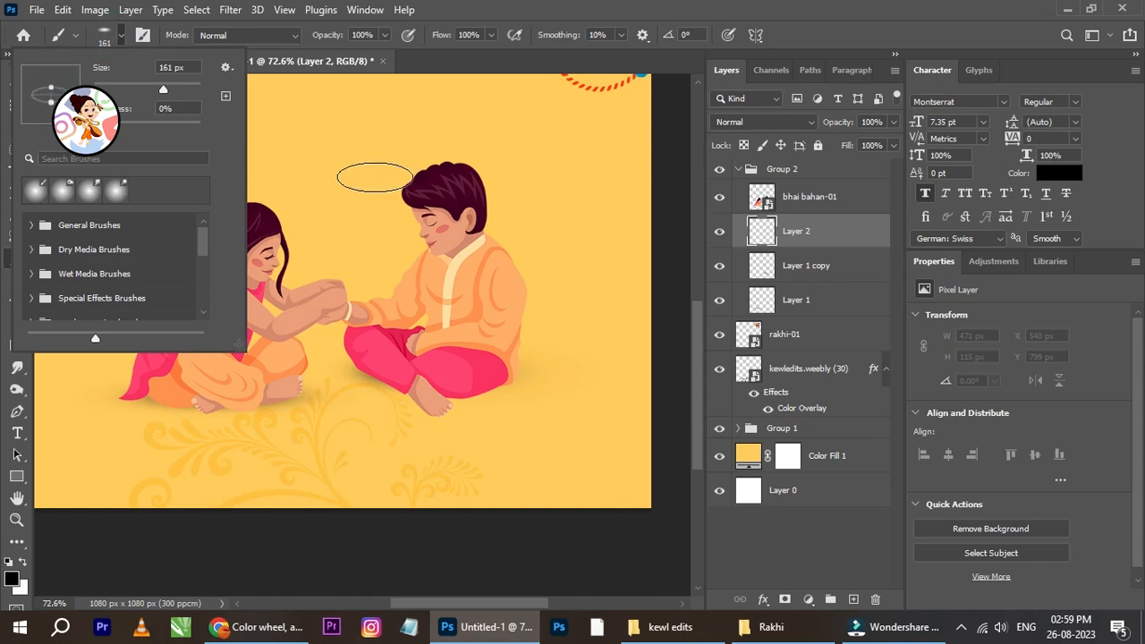
Stamp one flattened black brush spot on the new layer and move it beneath the brother's crossed legs.
{"action": "left_click", "coordinate": [329, 152]}
{"action": "left_click", "coordinate": [17, 84]}
{"action": "mouse_move", "coordinate": [322, 148]}
{"action": "left_mouse_down"}
{"action": "mouse_move", "coordinate": [450, 454]}
{"action": "mouse_move", "coordinate": [431, 409]}
{"action": "mouse_move", "coordinate": [444, 375]}
{"action": "left_mouse_up"}
Stretch the brother's new brush shadow to 162.88% width and 107.77% height and nudge it up to about Y 818 px.
{"action": "key", "text": "ctrl+t"}
{"action": "left_click_drag", "start_coordinate": [525, 409], "coordinate": [573, 408]}
{"action": "left_click_drag", "start_coordinate": [515, 412], "coordinate": [597, 391]}
{"action": "left_click_drag", "start_coordinate": [549, 397], "coordinate": [520, 382]}
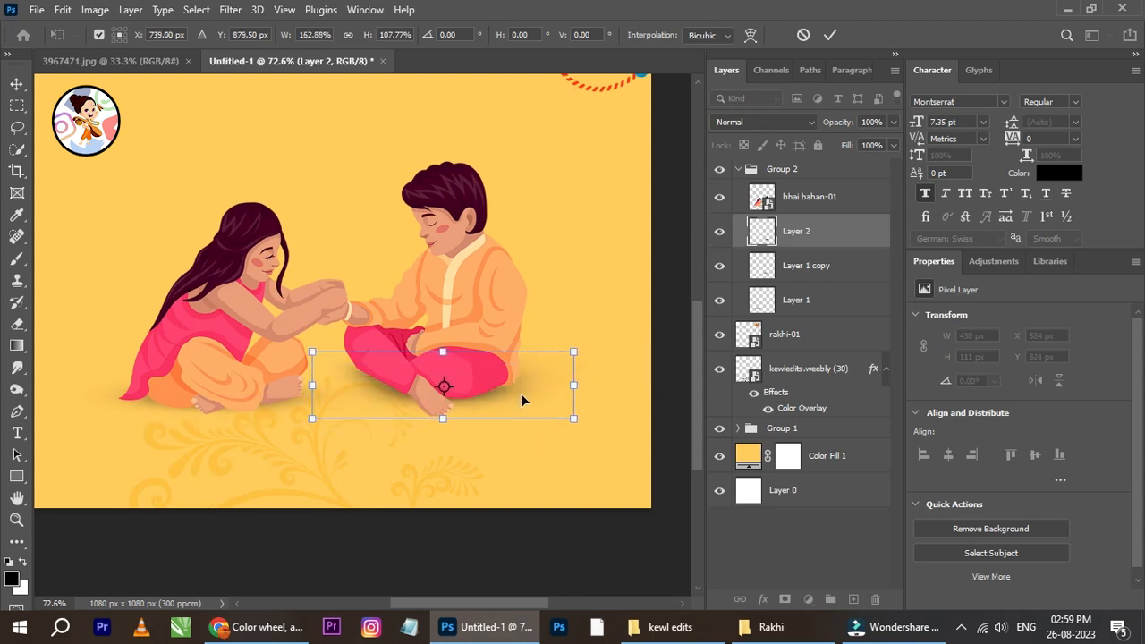
{"action": "left_click", "coordinate": [830, 35]}
{"action": "key", "text": "Up"}
{"action": "key", "text": "Up"}
{"action": "key", "text": "Up"}
{"action": "key", "text": "Up"}
{"action": "key", "text": "Up"}
{"action": "key", "text": "Up"}
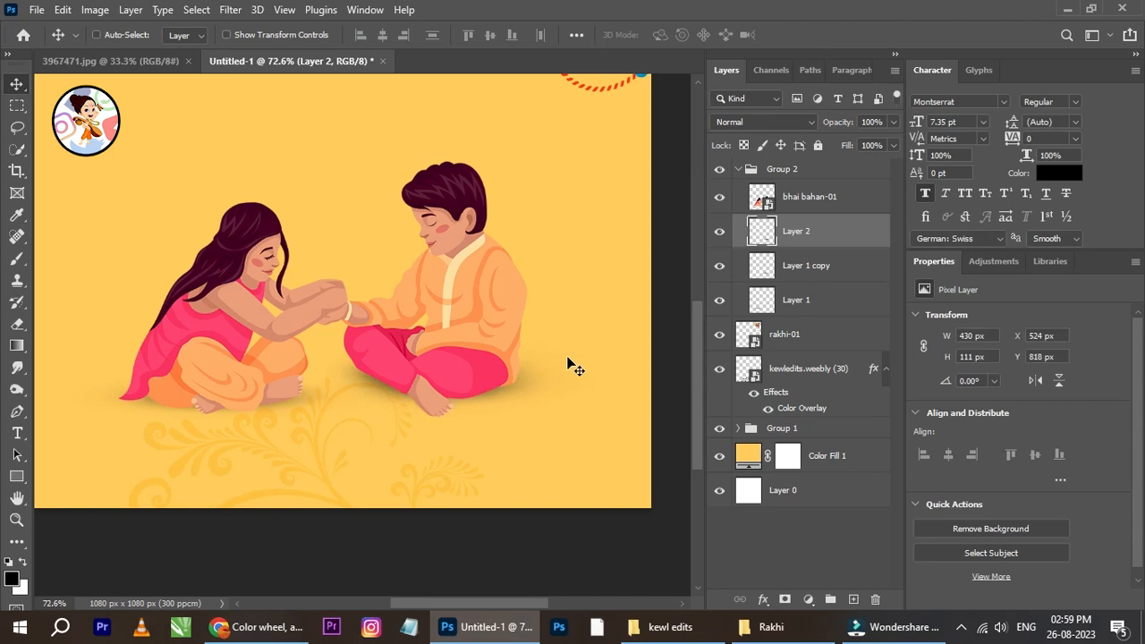
Collapse the brother-sister group, scale it to 109.16% and centre it horizontally on the canvas.
{"action": "scroll", "coordinate": [353, 333], "scroll_direction": "down", "scroll_amount": 5}
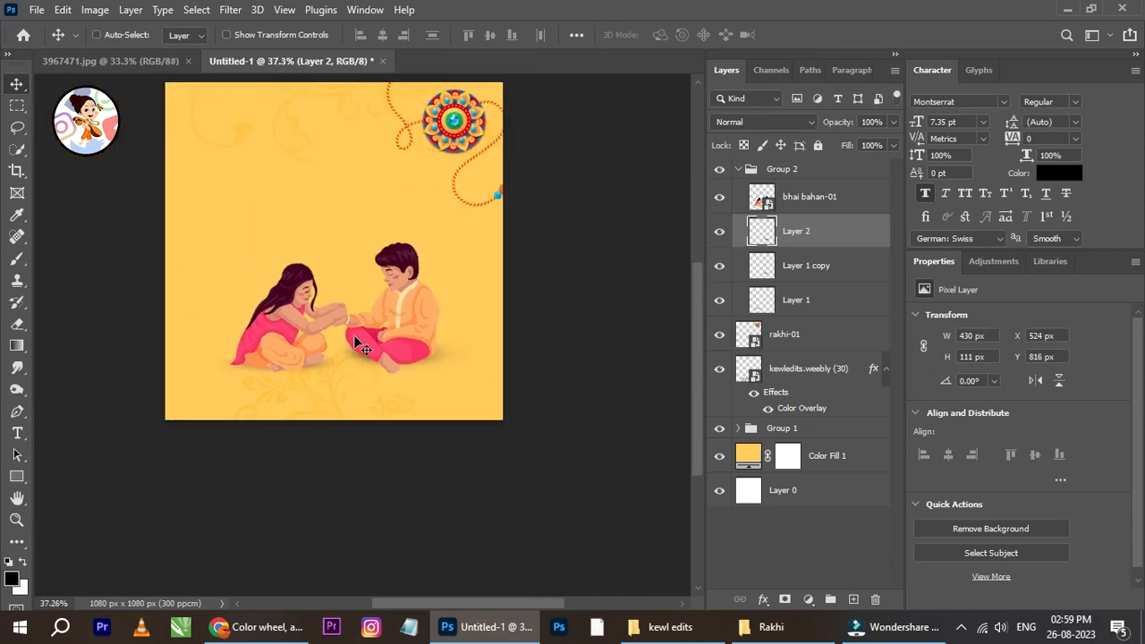
{"action": "left_click", "coordinate": [737, 171]}
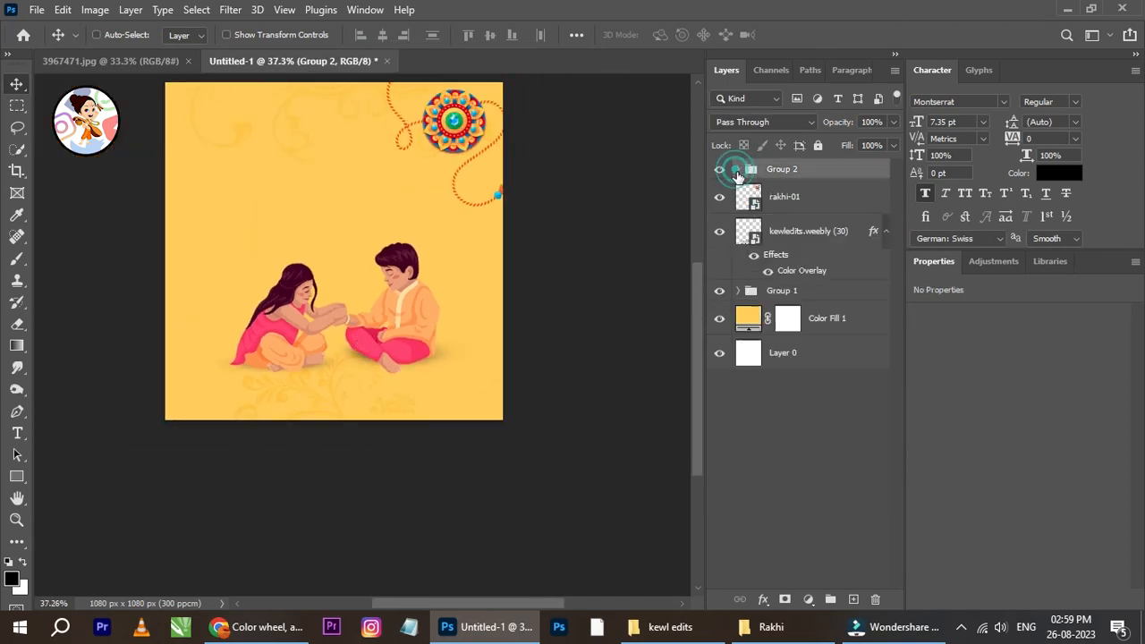
{"action": "scroll", "coordinate": [434, 255], "scroll_direction": "down", "scroll_amount": 3}
{"action": "scroll", "coordinate": [362, 266], "scroll_direction": "up", "scroll_amount": 3}
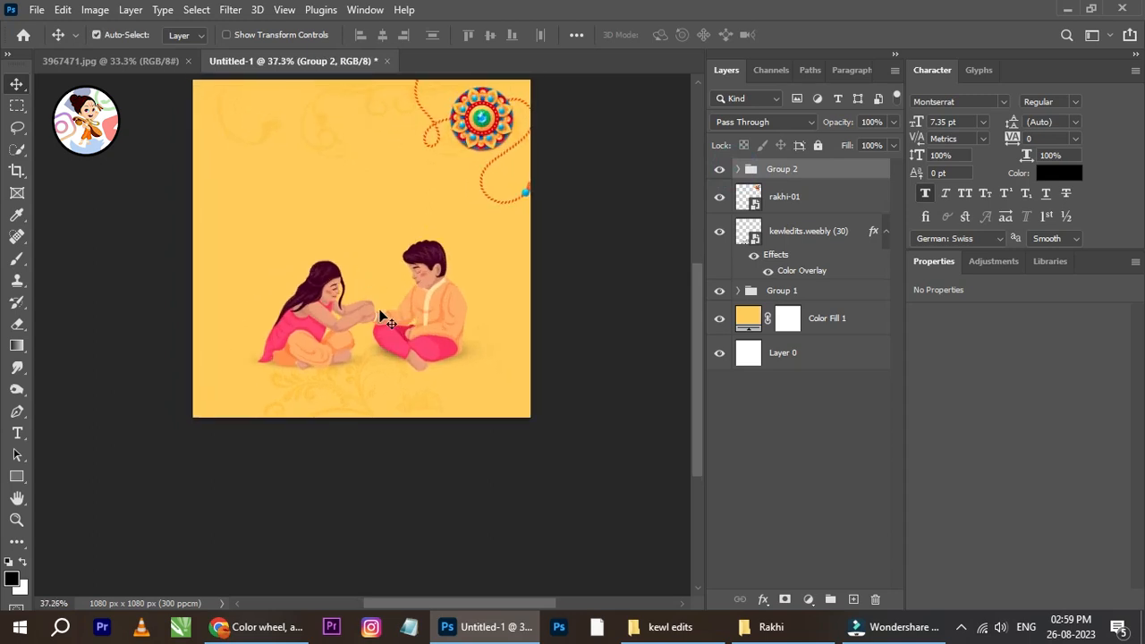
{"action": "key", "text": "ctrl+t"}
{"action": "left_click_drag", "start_coordinate": [229, 238], "coordinate": [215, 232]}
{"action": "left_click_drag", "start_coordinate": [507, 370], "coordinate": [514, 375]}
{"action": "left_click", "coordinate": [830, 35]}
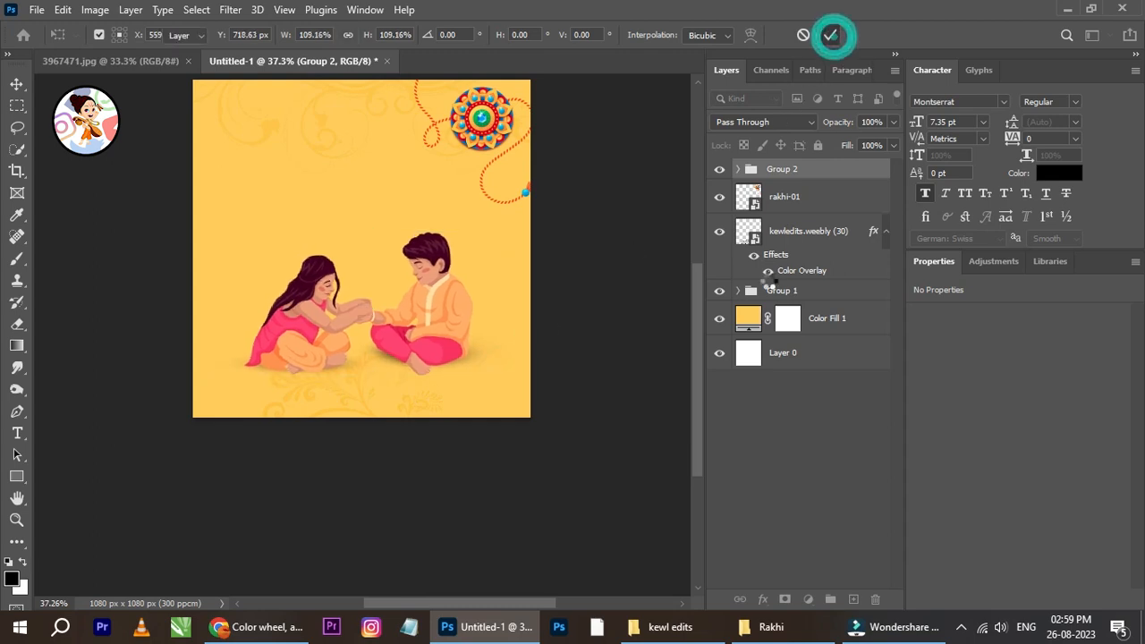
{"action": "left_click", "coordinate": [805, 355], "text": "ctrl"}
{"action": "left_click", "coordinate": [383, 35]}
Select the rakhi layer and move it closer to the canvas's upper-right corner, to about X 727, Y -120 px.
{"action": "left_click_drag", "start_coordinate": [391, 263], "coordinate": [417, 307]}
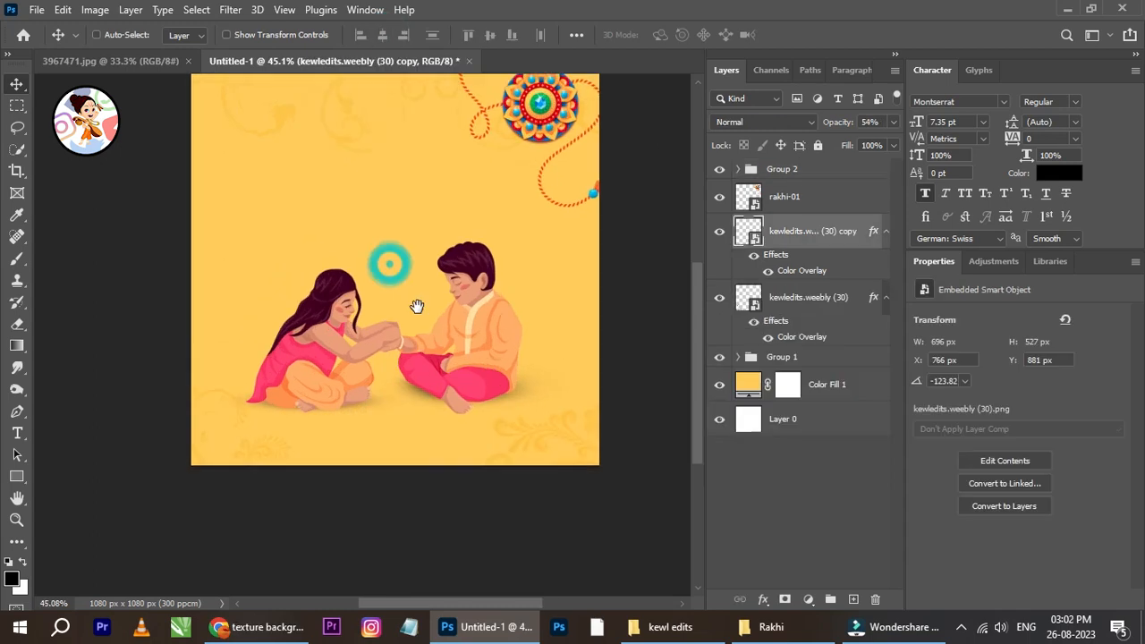
{"action": "scroll", "coordinate": [417, 308], "scroll_direction": "down", "scroll_amount": 2}
{"action": "scroll", "coordinate": [415, 280], "scroll_direction": "up", "scroll_amount": 1}
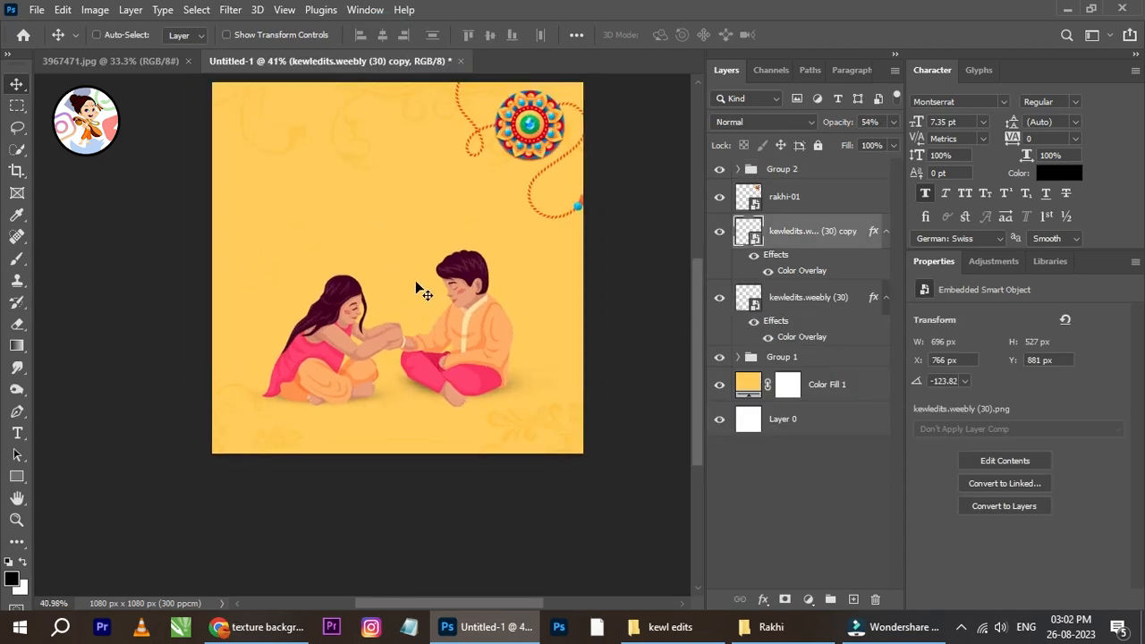
{"action": "left_click_drag", "start_coordinate": [426, 264], "coordinate": [426, 285]}
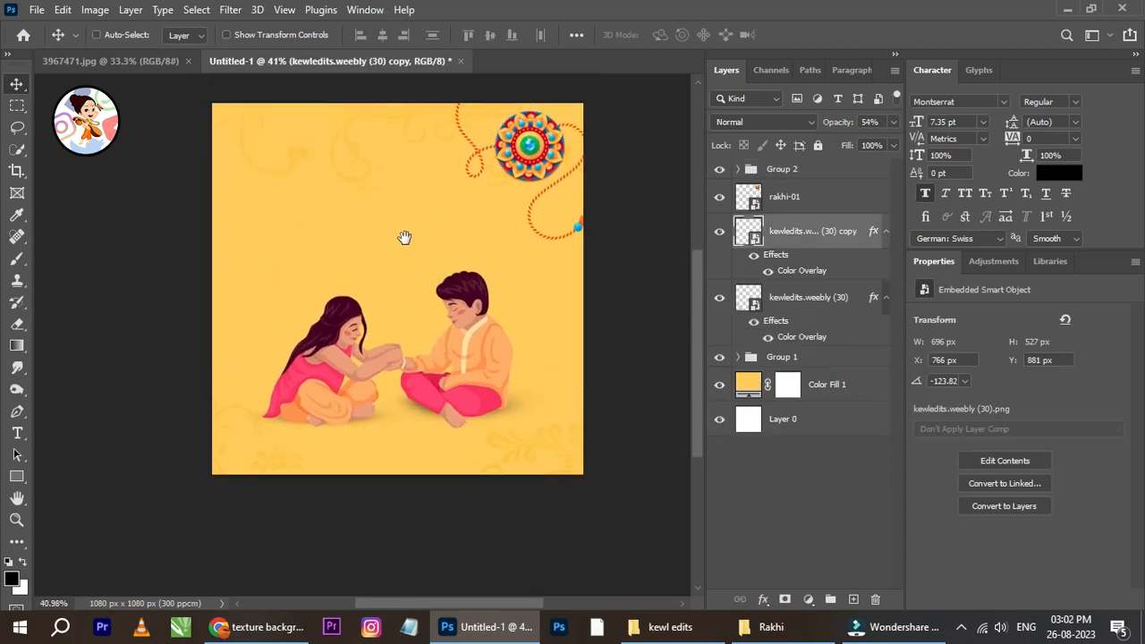
{"action": "scroll", "coordinate": [447, 210], "scroll_direction": "up", "scroll_amount": 2}
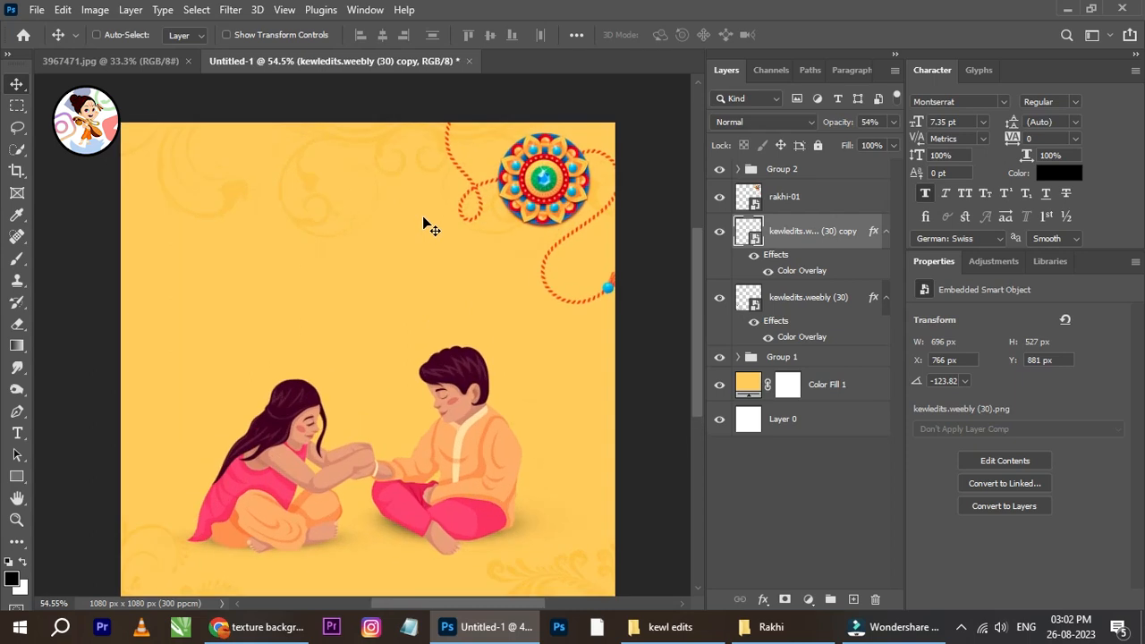
{"action": "right_click", "coordinate": [526, 186]}
{"action": "left_click", "coordinate": [565, 192]}
{"action": "mouse_move", "coordinate": [572, 197]}
{"action": "left_mouse_down"}
{"action": "mouse_move", "coordinate": [537, 260]}
{"action": "mouse_move", "coordinate": [575, 175]}
{"action": "mouse_move", "coordinate": [565, 183]}
{"action": "left_mouse_up"}
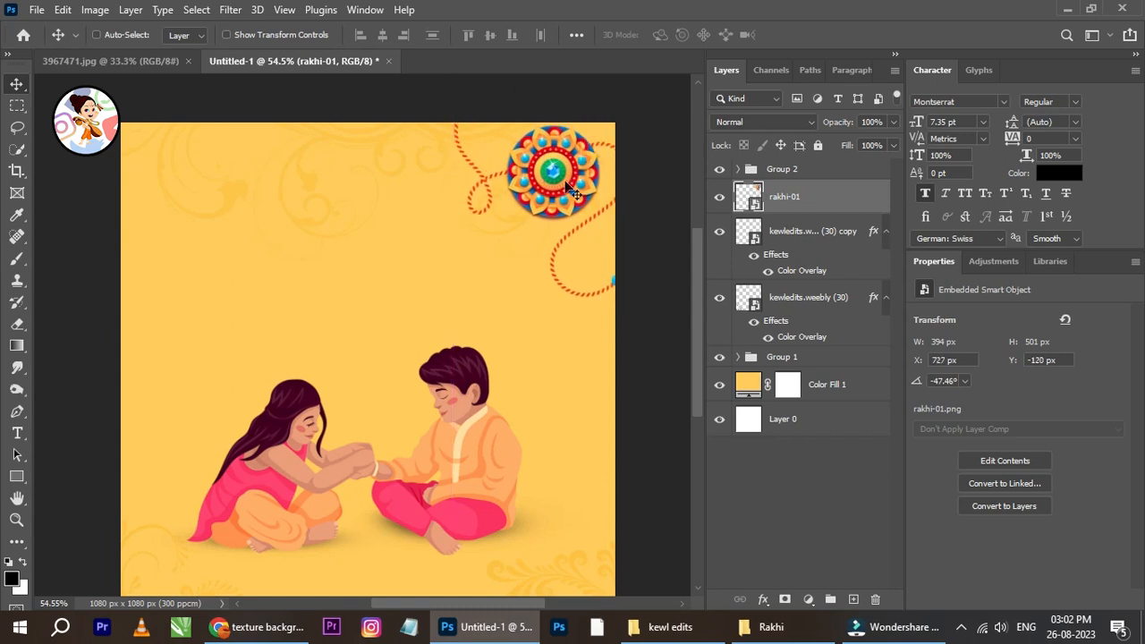
Open the "rakhi text" file from the Rakhi folder and select the line "happy raksha bandhan" for copying.
{"action": "scroll", "coordinate": [565, 183], "scroll_direction": "down", "scroll_amount": 2}
{"action": "scroll", "coordinate": [597, 198], "scroll_direction": "up", "scroll_amount": 1}
{"action": "scroll", "coordinate": [384, 318], "scroll_direction": "down", "scroll_amount": 2}
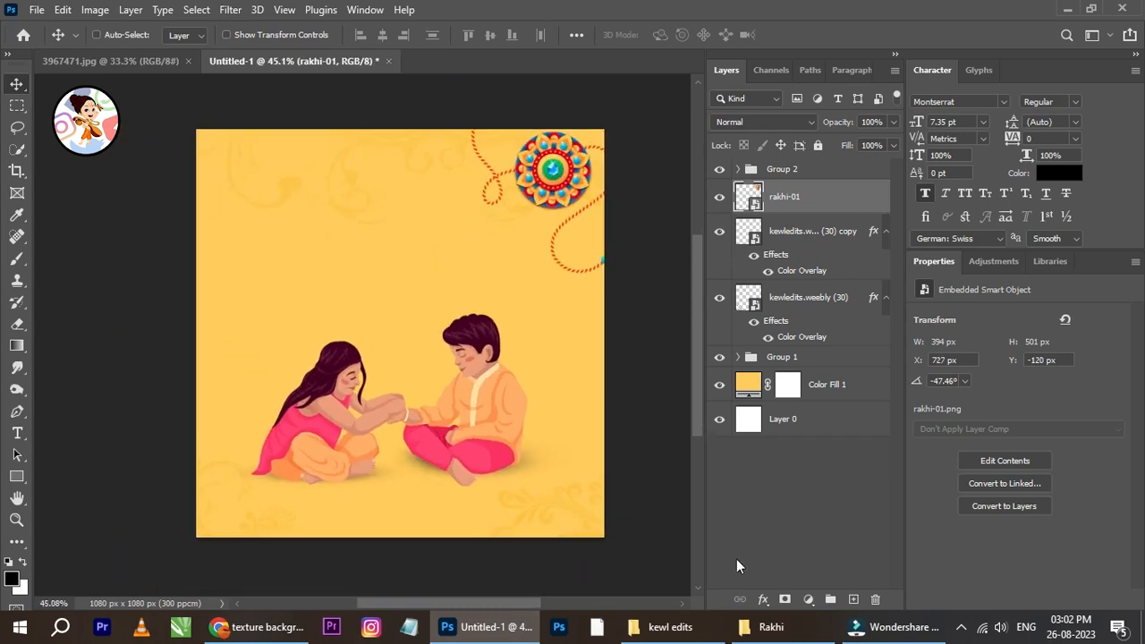
{"action": "left_click", "coordinate": [767, 625]}
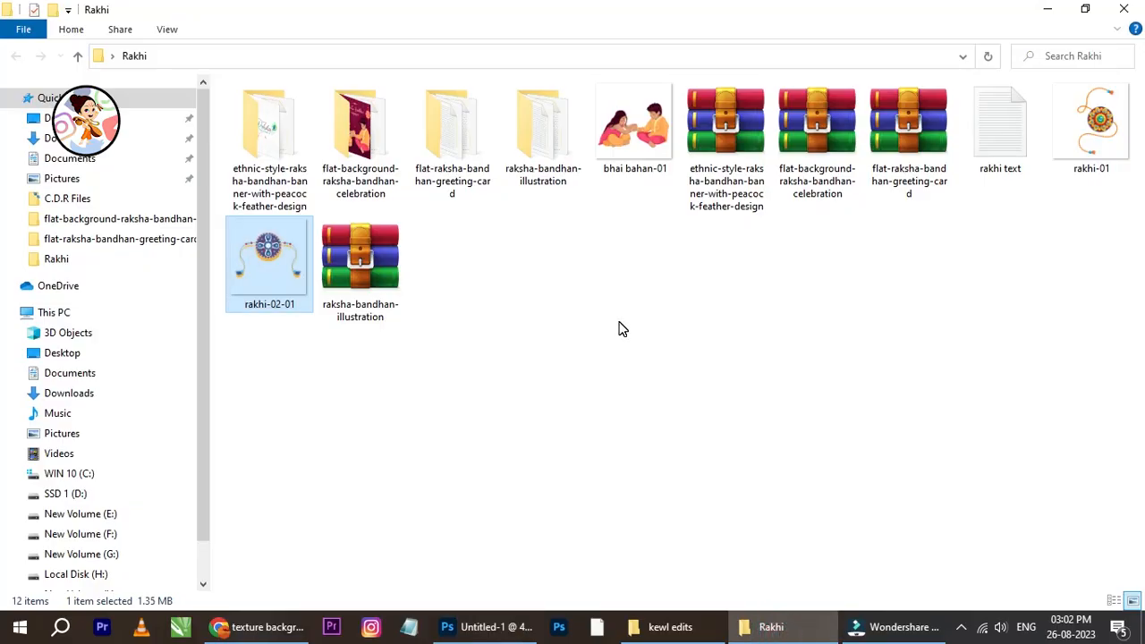
{"action": "left_click", "coordinate": [1004, 152]}
{"action": "double_click", "coordinate": [1003, 152]}
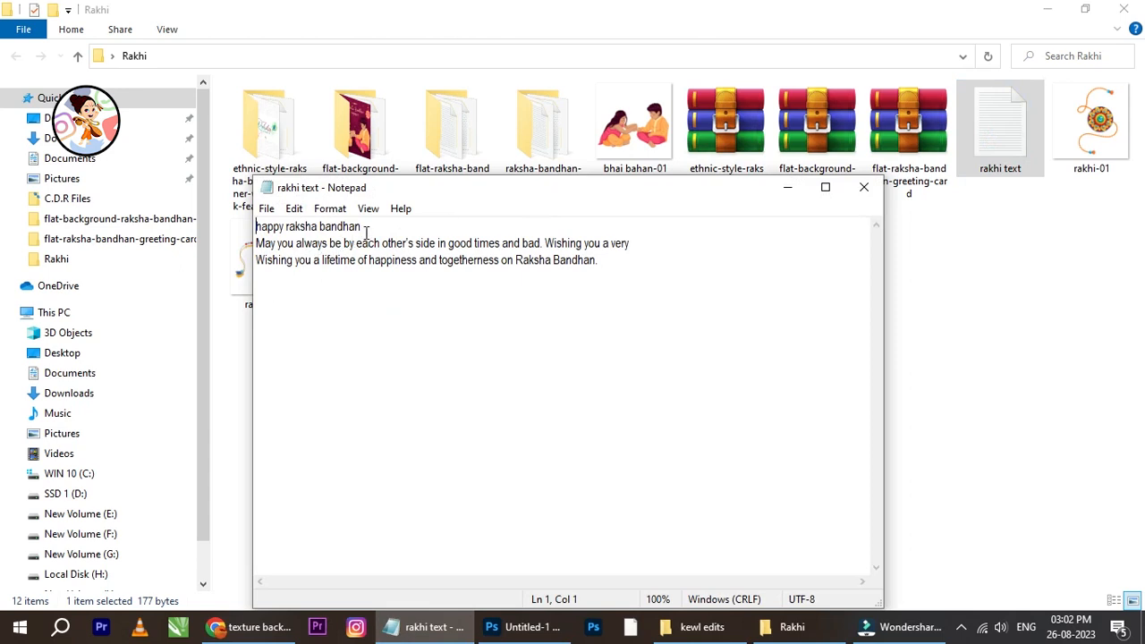
{"action": "triple_click", "coordinate": [367, 228]}
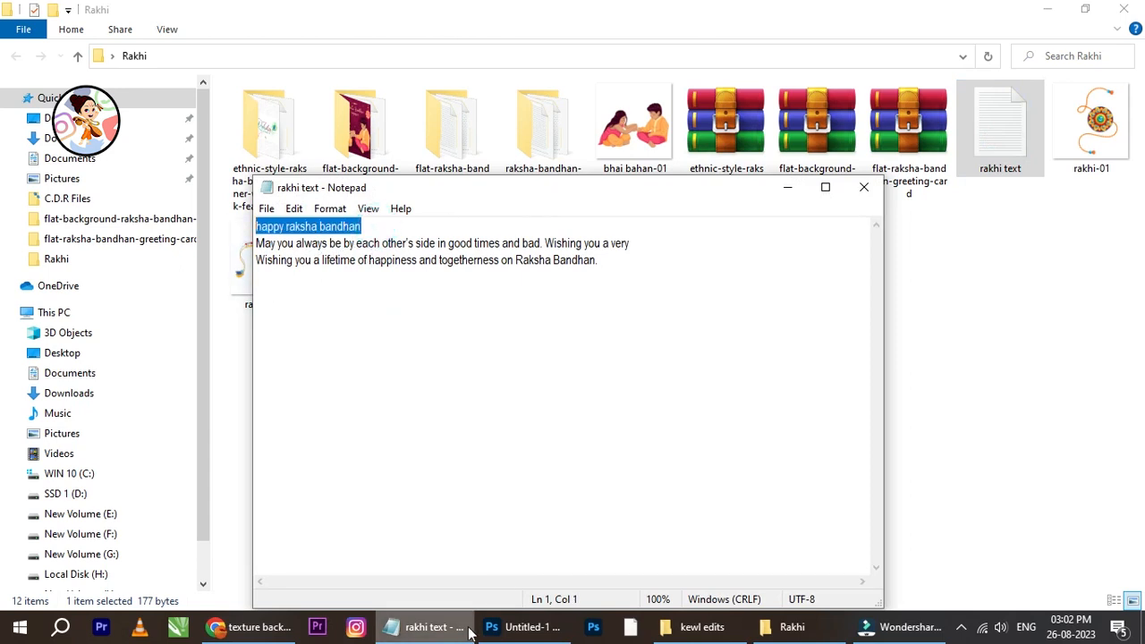
Switch to Photoshop, paste "happy raksha bandhan" as a new text layer and place it above the illustration within the canvas.
{"action": "left_click", "coordinate": [526, 626]}
{"action": "left_click", "coordinate": [17, 433]}
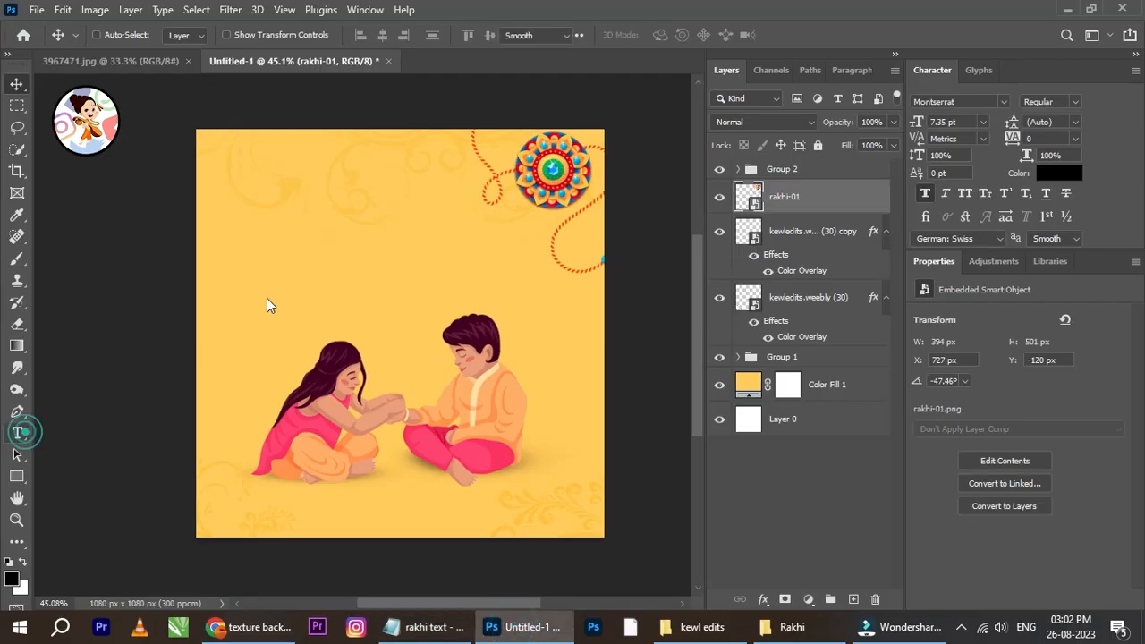
{"action": "left_click", "coordinate": [309, 263]}
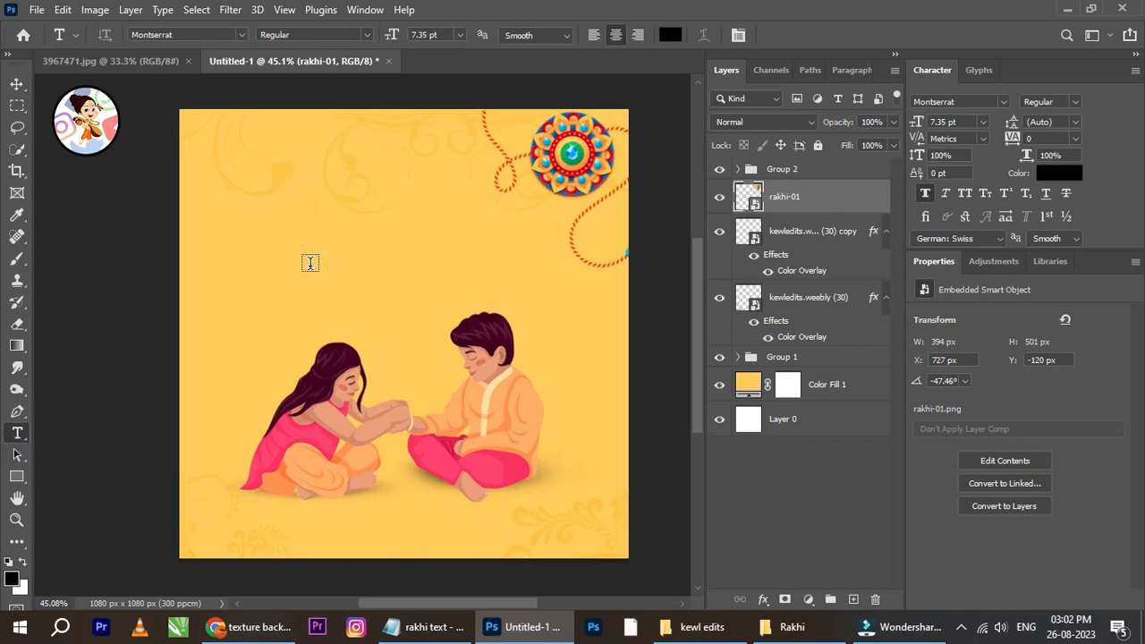
{"action": "key", "text": "ctrl+v"}
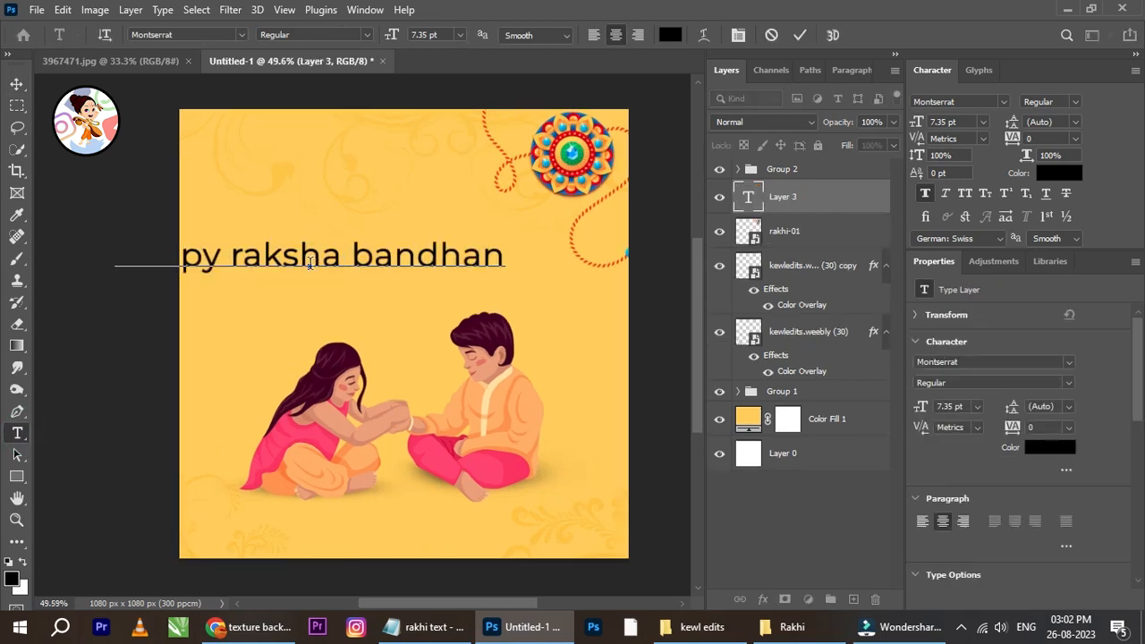
{"action": "left_click", "coordinate": [22, 87]}
{"action": "left_click_drag", "start_coordinate": [316, 256], "coordinate": [361, 258]}
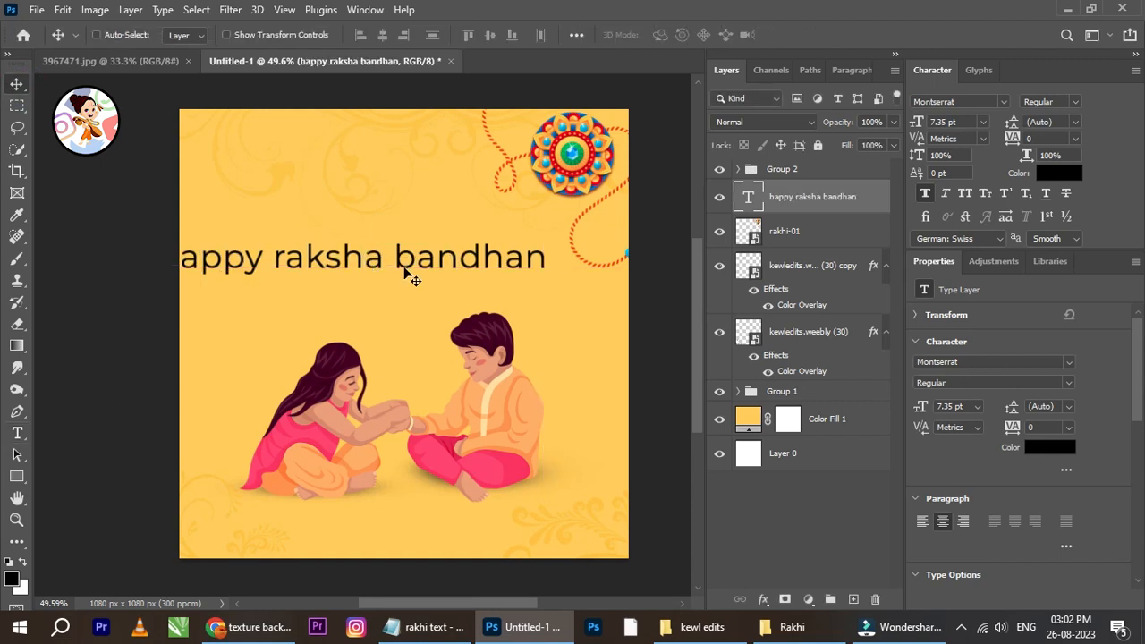
{"action": "left_click_drag", "start_coordinate": [427, 270], "coordinate": [441, 273]}
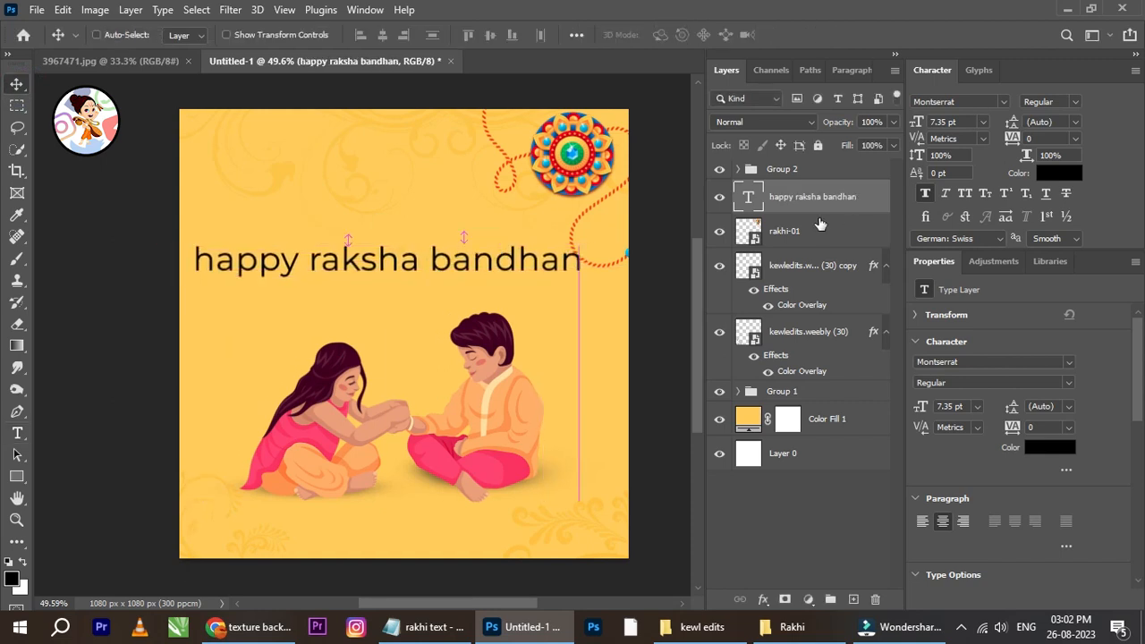
Delete the word "happy" from the headline, keeping only "raksha bandhan".
{"action": "left_click", "coordinate": [17, 435]}
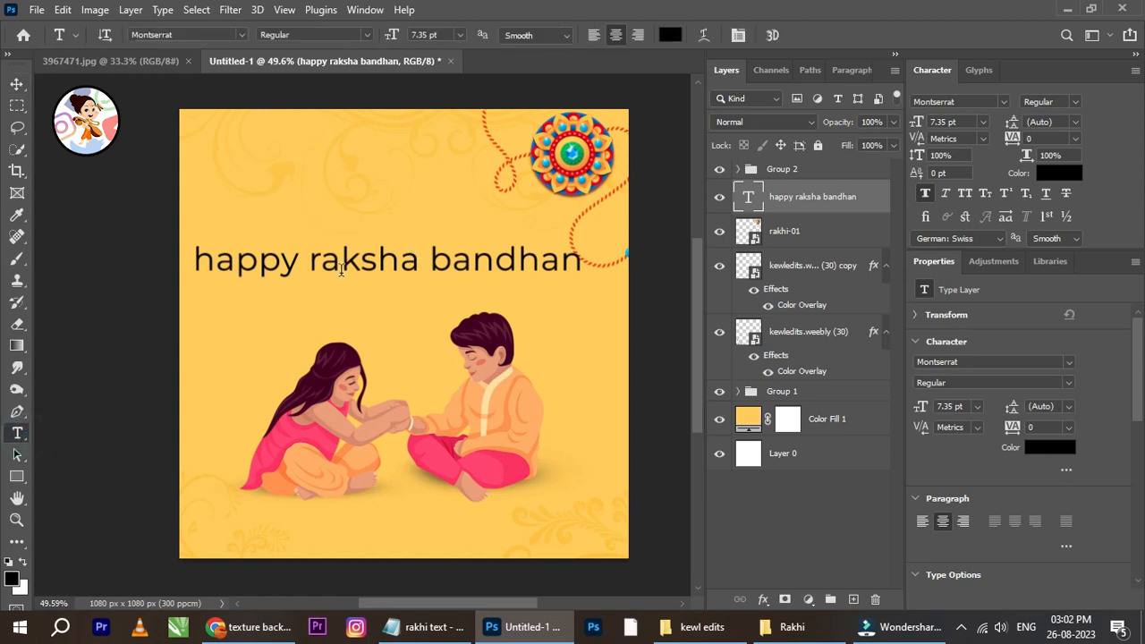
{"action": "left_click_drag", "start_coordinate": [300, 258], "coordinate": [194, 258]}
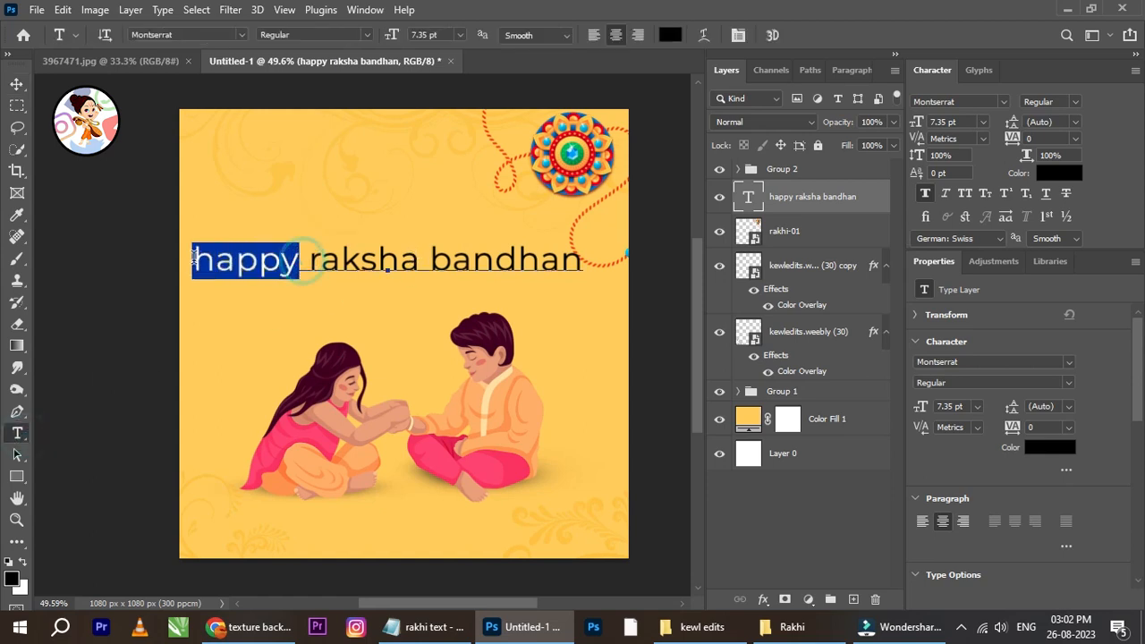
{"action": "key", "text": "BackSpace"}
Duplicate the "raksha bandhan" text above the original and replace the copy's wording with "Happy".
{"action": "left_click", "coordinate": [16, 83]}
{"action": "left_click_drag", "start_coordinate": [425, 259], "coordinate": [408, 204]}
{"action": "left_click", "coordinate": [17, 434]}
{"action": "left_click", "coordinate": [408, 216]}
{"action": "key", "text": "ctrl+a"}
{"action": "left_click", "coordinate": [426, 226]}
{"action": "key", "text": "ctrl+a"}
{"action": "type", "text": "happy"}
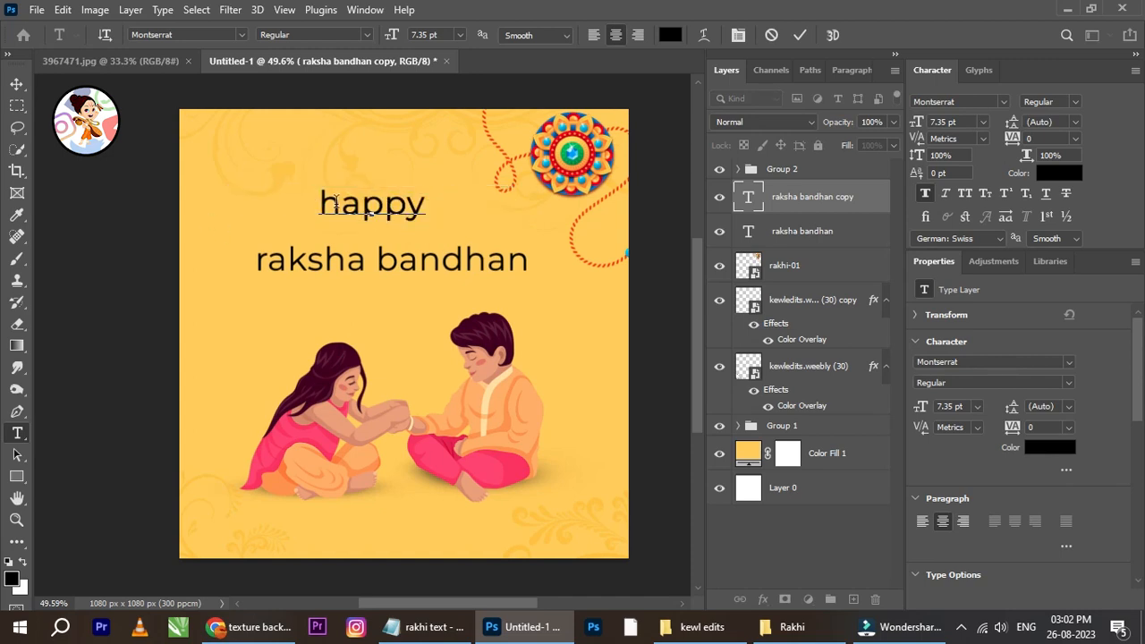
{"action": "left_click_drag", "start_coordinate": [322, 205], "coordinate": [320, 204]}
{"action": "type", "text": "H"}
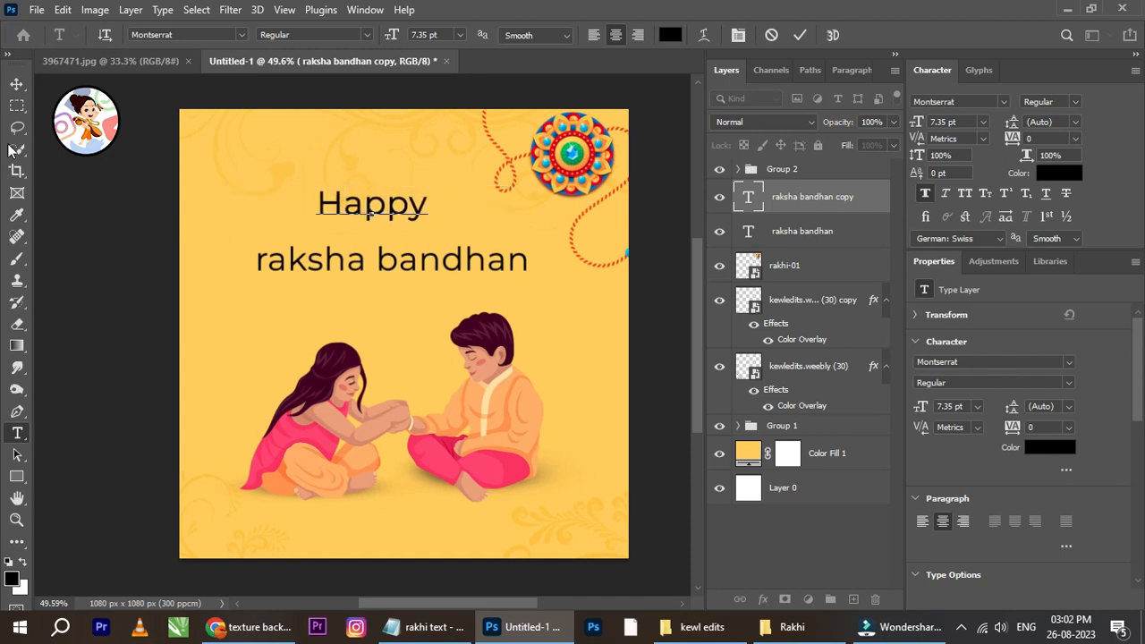
{"action": "left_click", "coordinate": [17, 85]}
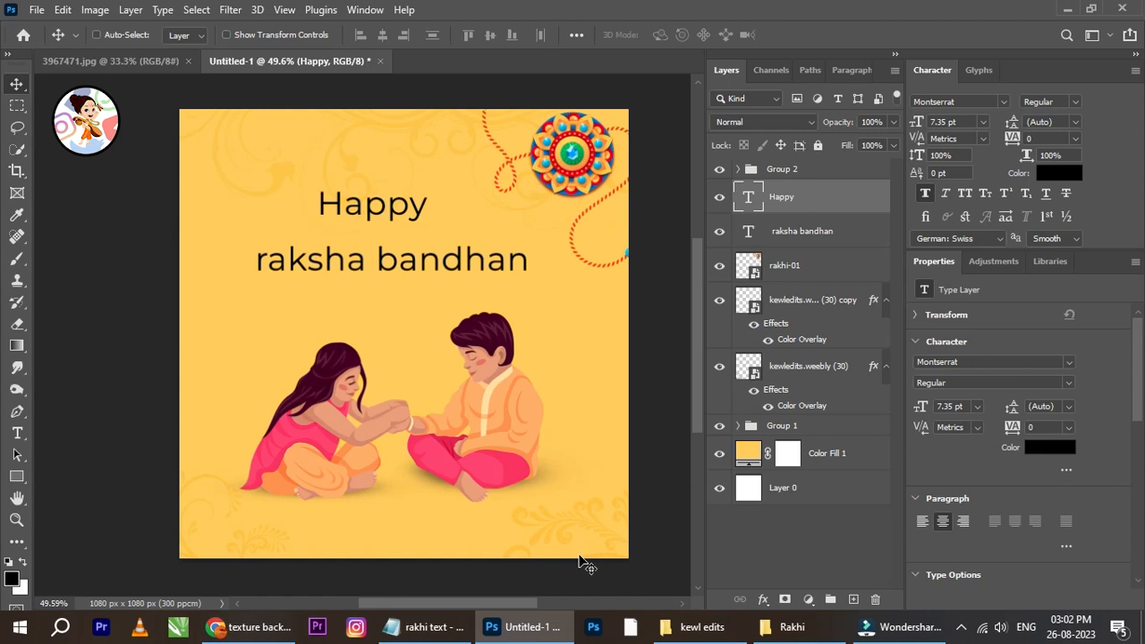
{"action": "left_click", "coordinate": [18, 434]}
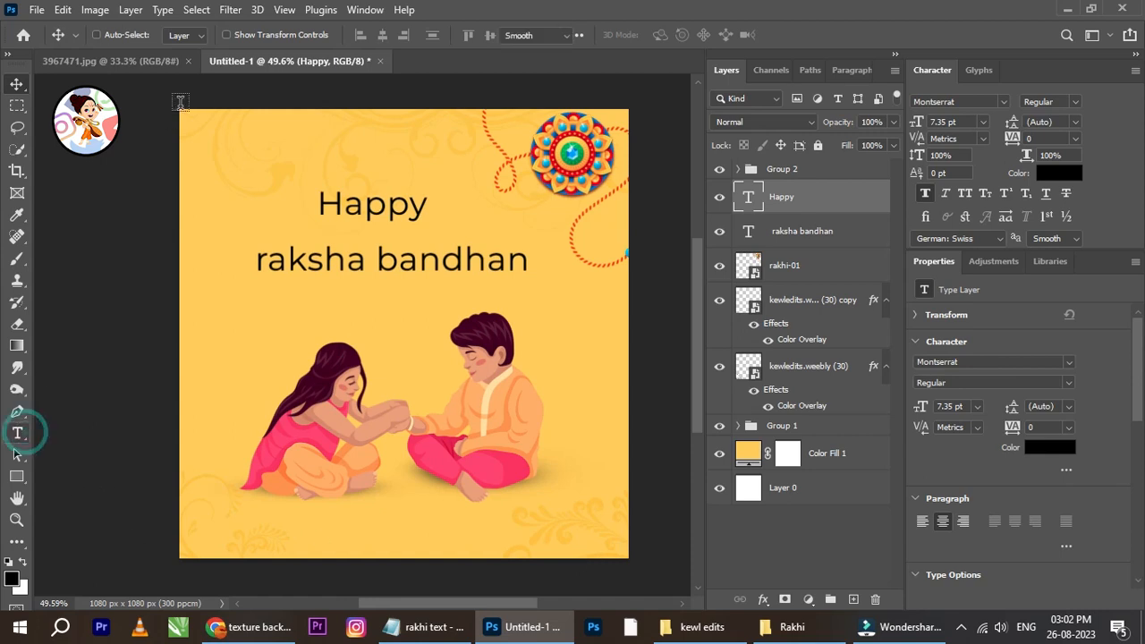
Change the "Happy" text to the Moonllime font and enlarge it to about 155%, just above "raksha bandhan".
{"action": "left_click", "coordinate": [242, 37]}
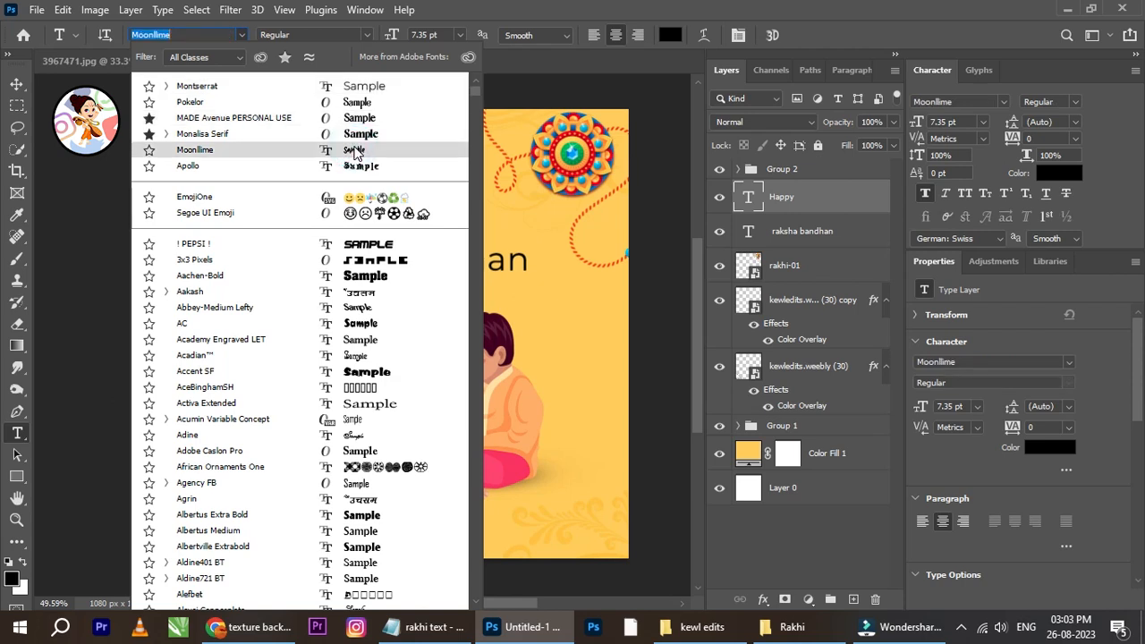
{"action": "left_click", "coordinate": [355, 152]}
{"action": "left_click", "coordinate": [17, 83]}
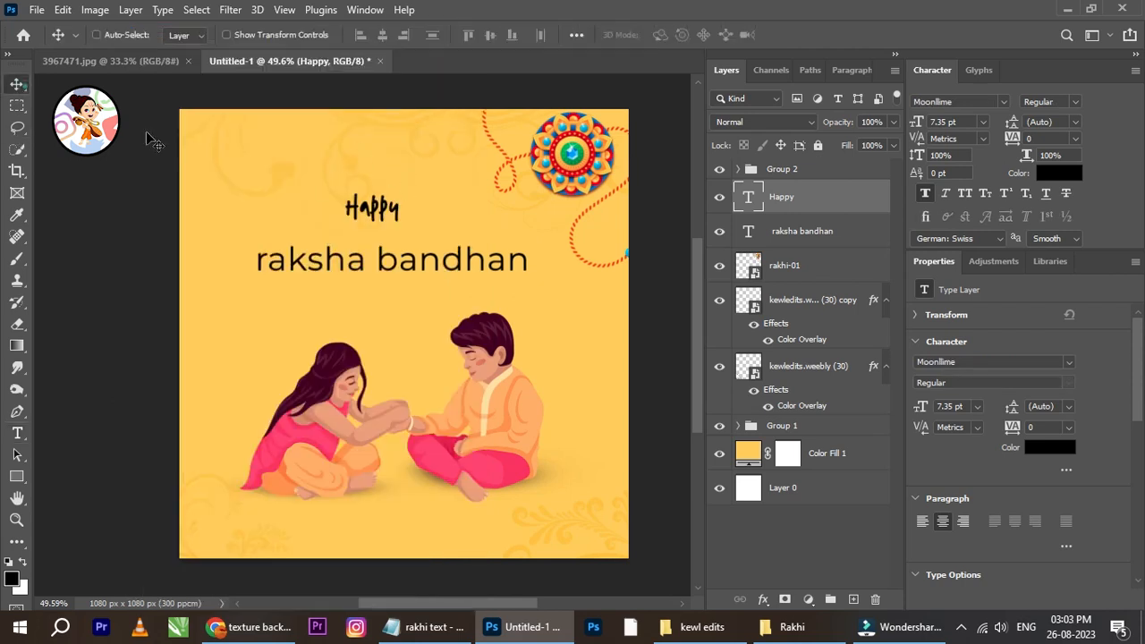
{"action": "scroll", "coordinate": [390, 218], "scroll_direction": "up", "scroll_amount": 1}
{"action": "left_click_drag", "start_coordinate": [400, 224], "coordinate": [434, 245]}
{"action": "key", "text": "ctrl+t"}
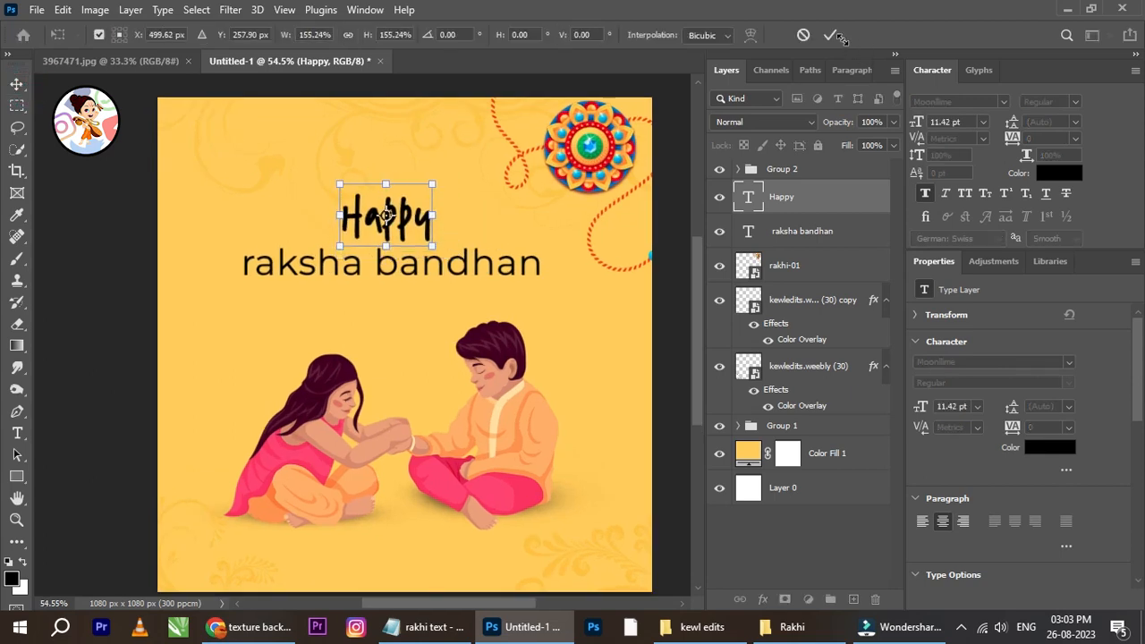
{"action": "left_click", "coordinate": [831, 35]}
Capitalize the initial letters of the lower headline line so it reads "Raksha Bandhan".
{"action": "right_click", "coordinate": [396, 272]}
{"action": "left_click", "coordinate": [412, 275]}
{"action": "left_click", "coordinate": [17, 433]}
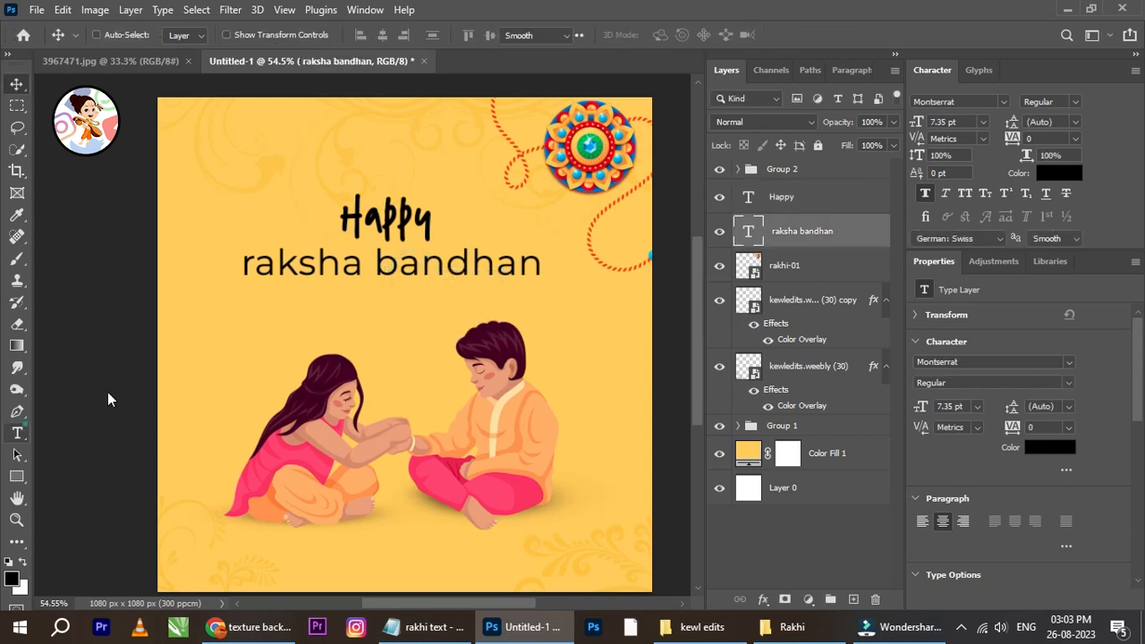
{"action": "left_click_drag", "start_coordinate": [255, 264], "coordinate": [237, 266]}
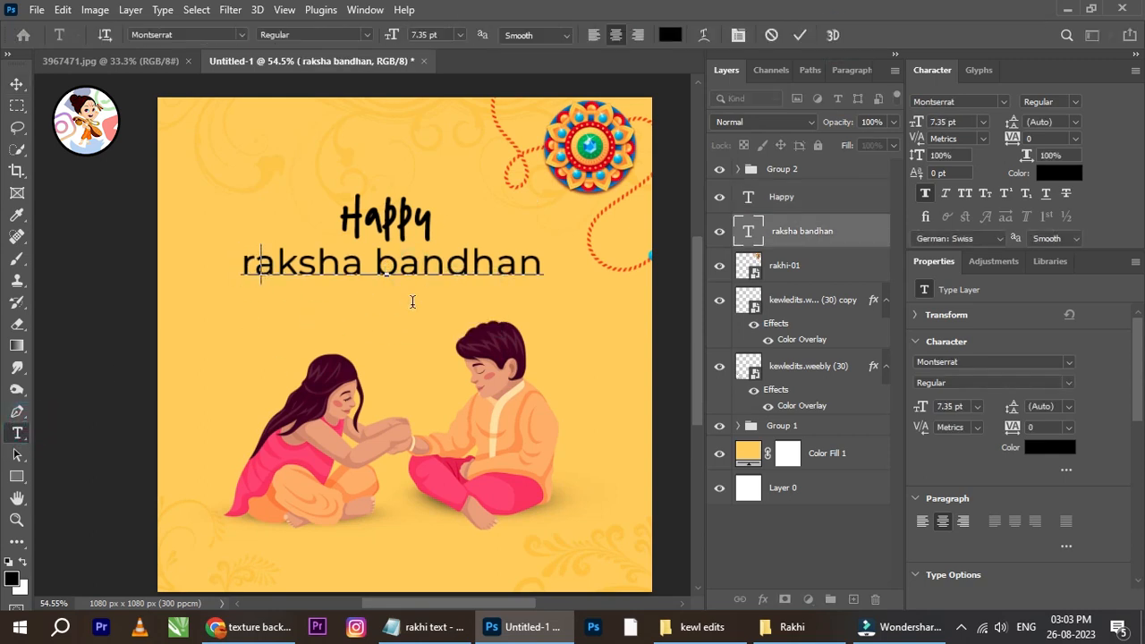
{"action": "type", "text": "R"}
{"action": "key", "text": "shift+Left"}
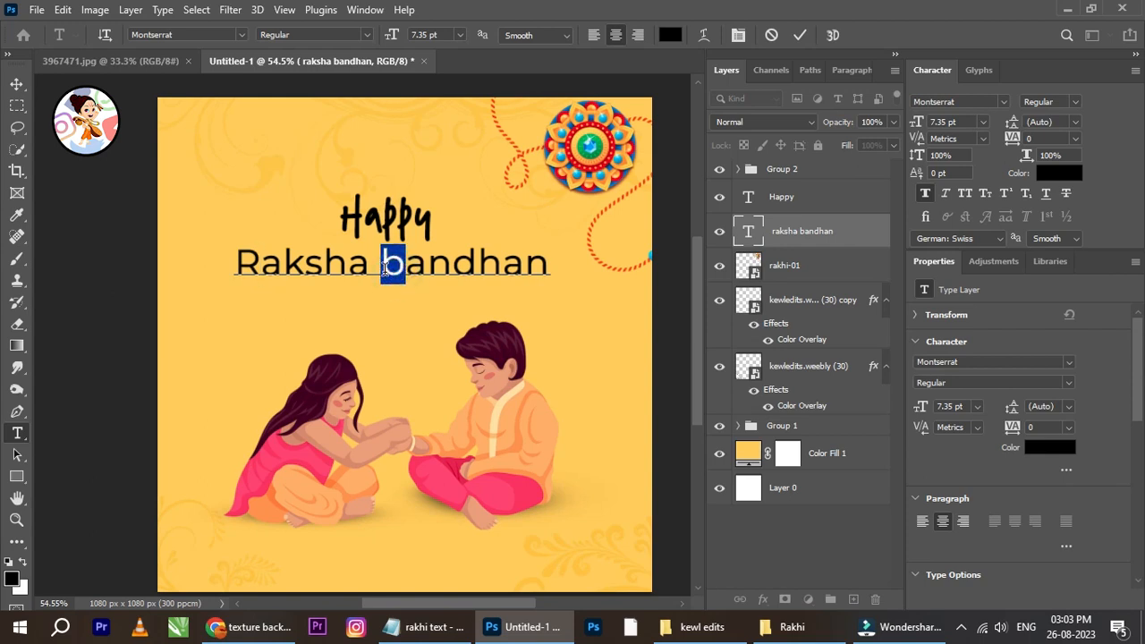
{"action": "type", "text": "B"}
Cut "Bandhan" from the headline, duplicate the remaining "Raksha" text below it to the left, and reword the copy as "Bandhan".
{"action": "left_click_drag", "start_coordinate": [381, 264], "coordinate": [544, 279]}
{"action": "key", "text": "ctrl+x"}
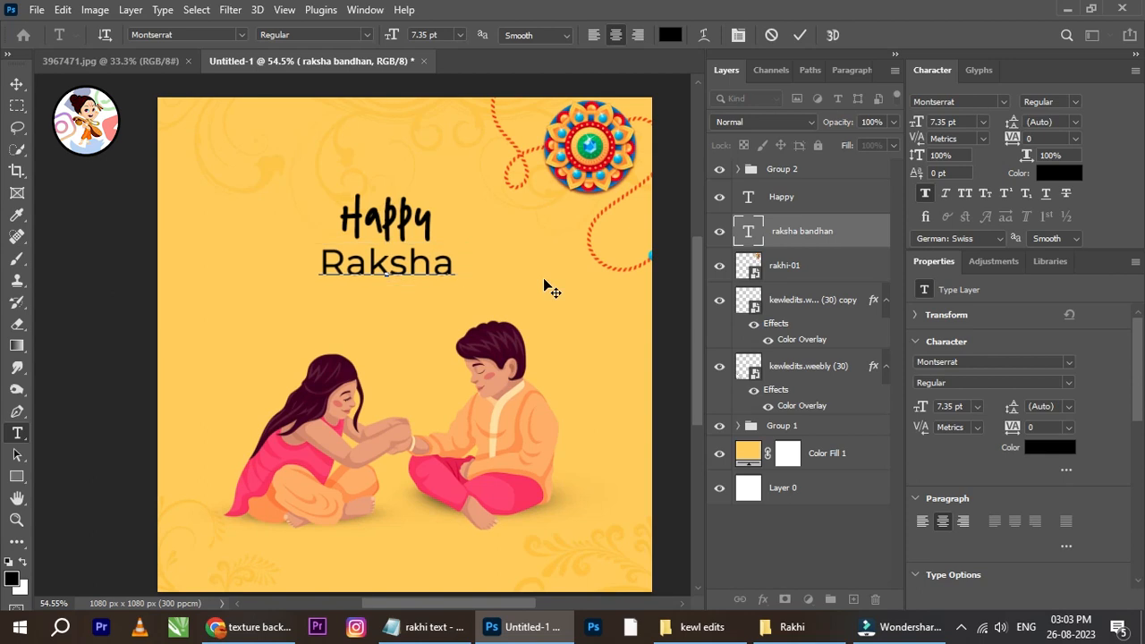
{"action": "left_click", "coordinate": [13, 89]}
{"action": "left_click_drag", "start_coordinate": [386, 281], "coordinate": [286, 327]}
{"action": "key", "text": "t"}
{"action": "left_click", "coordinate": [349, 311]}
{"action": "key", "text": "ctrl+a"}
{"action": "type", "text": "Bandhan"}
{"action": "left_click", "coordinate": [16, 83]}
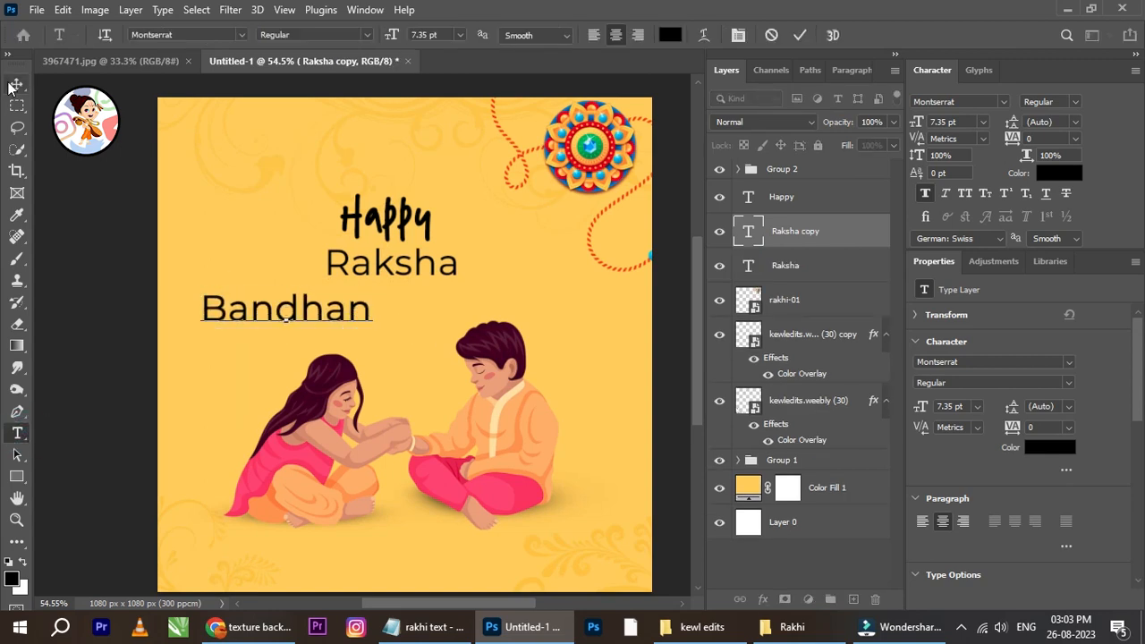
Set the "Raksha" text in the Moonllime font and mark that font as a favorite.
{"action": "right_click", "coordinate": [404, 266]}
{"action": "left_click", "coordinate": [424, 273]}
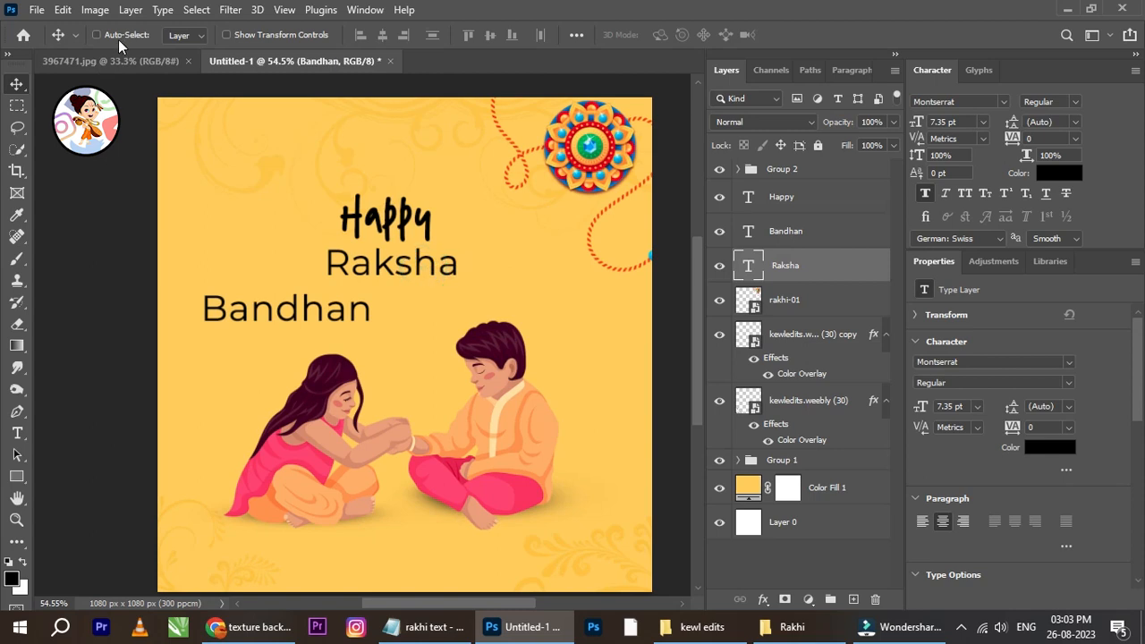
{"action": "left_click", "coordinate": [17, 432]}
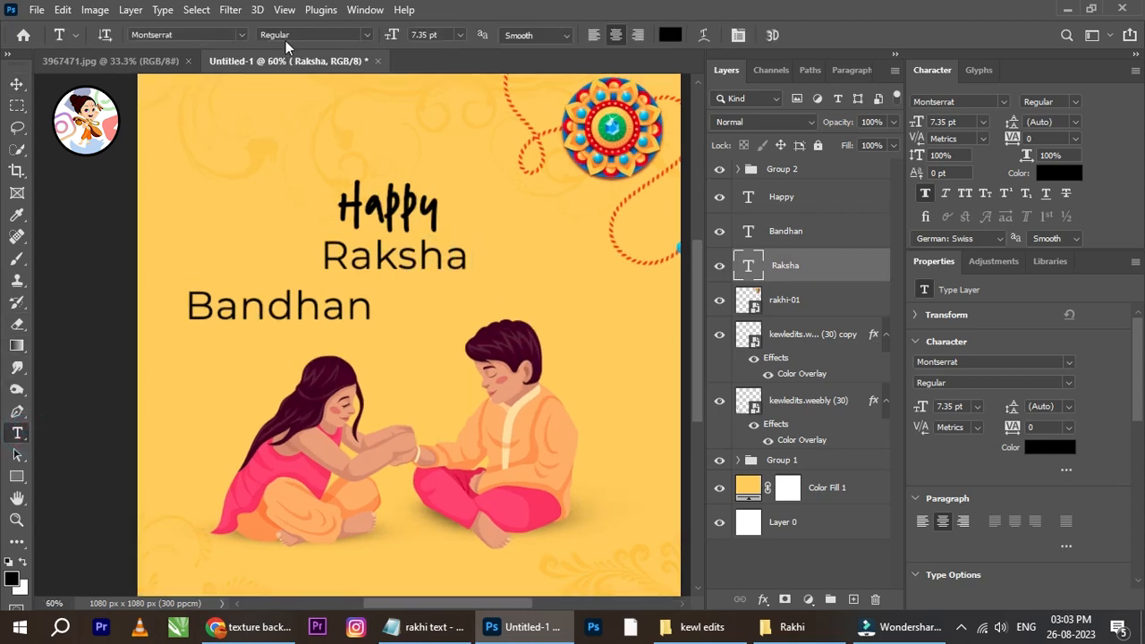
{"action": "left_click", "coordinate": [240, 35]}
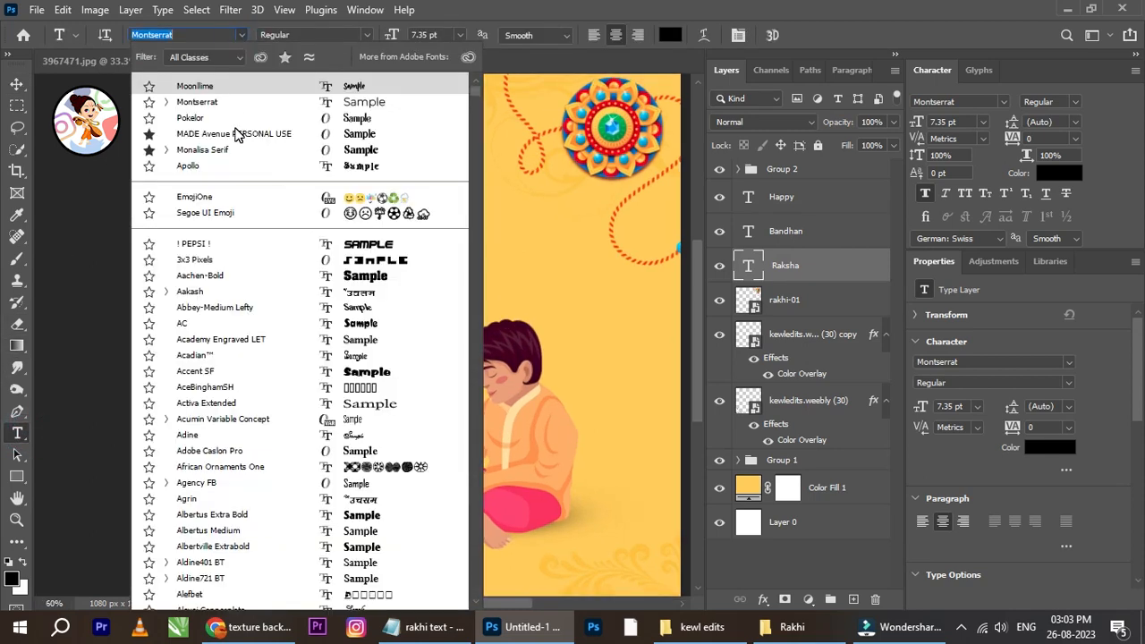
{"action": "left_click", "coordinate": [207, 89]}
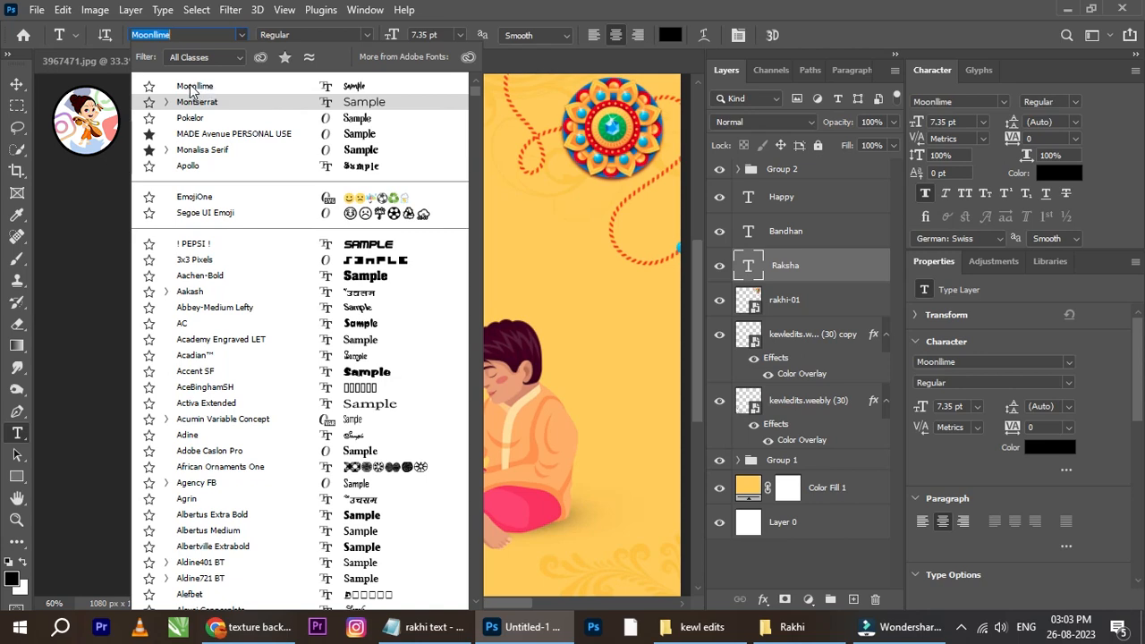
{"action": "left_click", "coordinate": [151, 86]}
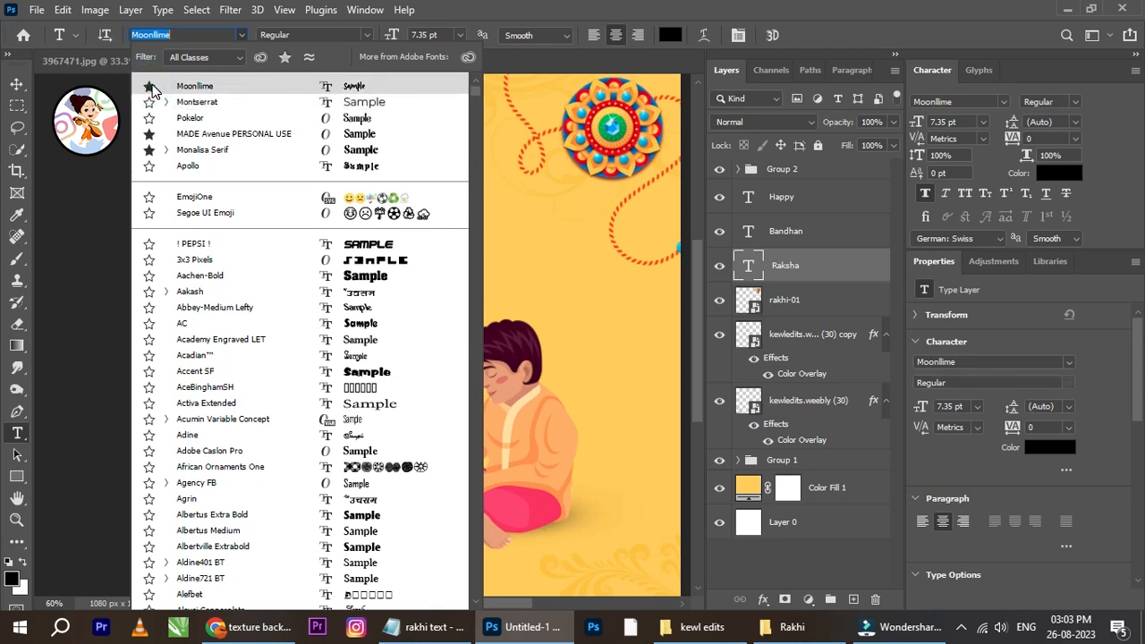
{"action": "left_click", "coordinate": [192, 86]}
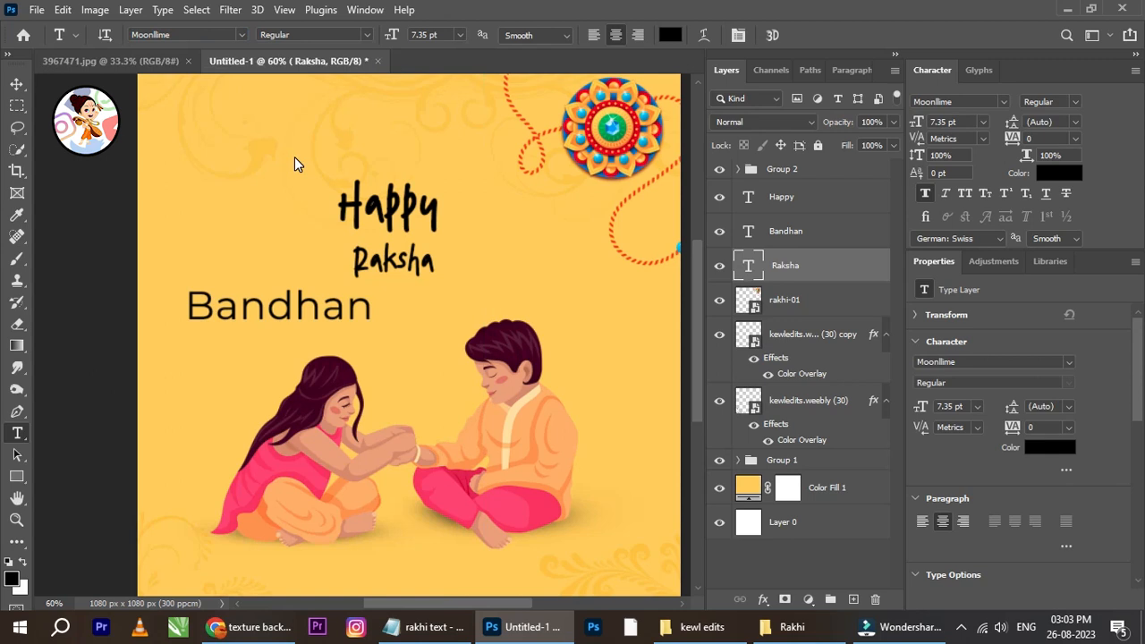
Scale the "Raksha" text to about 195% and position it directly beneath "Happy".
{"action": "left_click", "coordinate": [17, 85]}
{"action": "scroll", "coordinate": [398, 273], "scroll_direction": "up", "scroll_amount": 1}
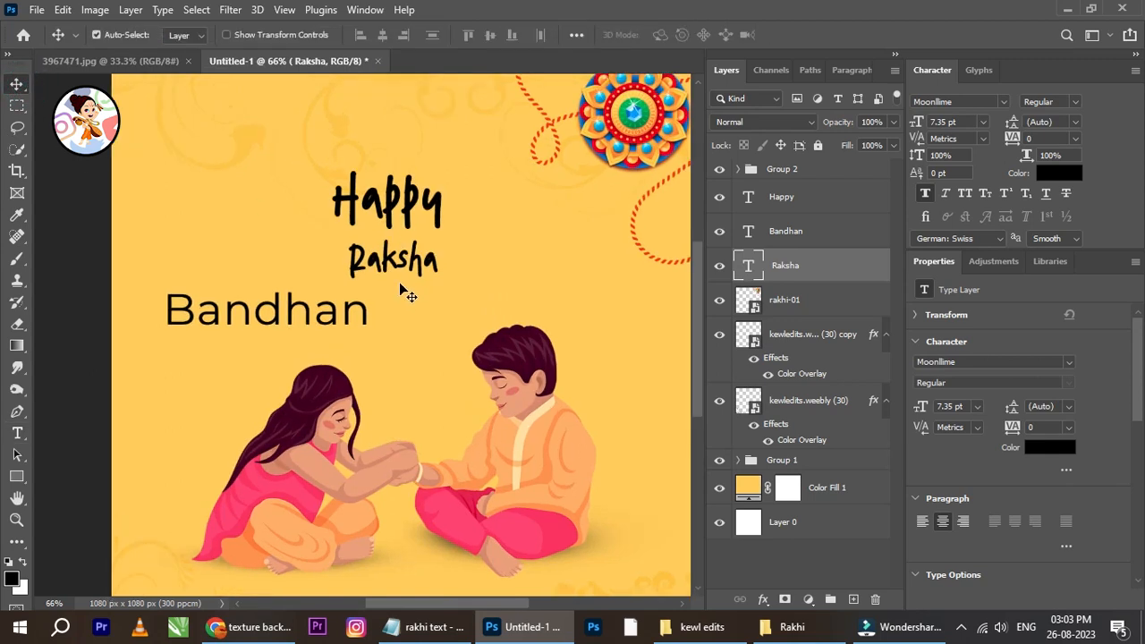
{"action": "key", "text": "ctrl+t"}
{"action": "mouse_move", "coordinate": [438, 282]}
{"action": "left_mouse_down"}
{"action": "mouse_move", "coordinate": [529, 327]}
{"action": "mouse_move", "coordinate": [437, 271]}
{"action": "mouse_move", "coordinate": [450, 285]}
{"action": "left_mouse_up"}
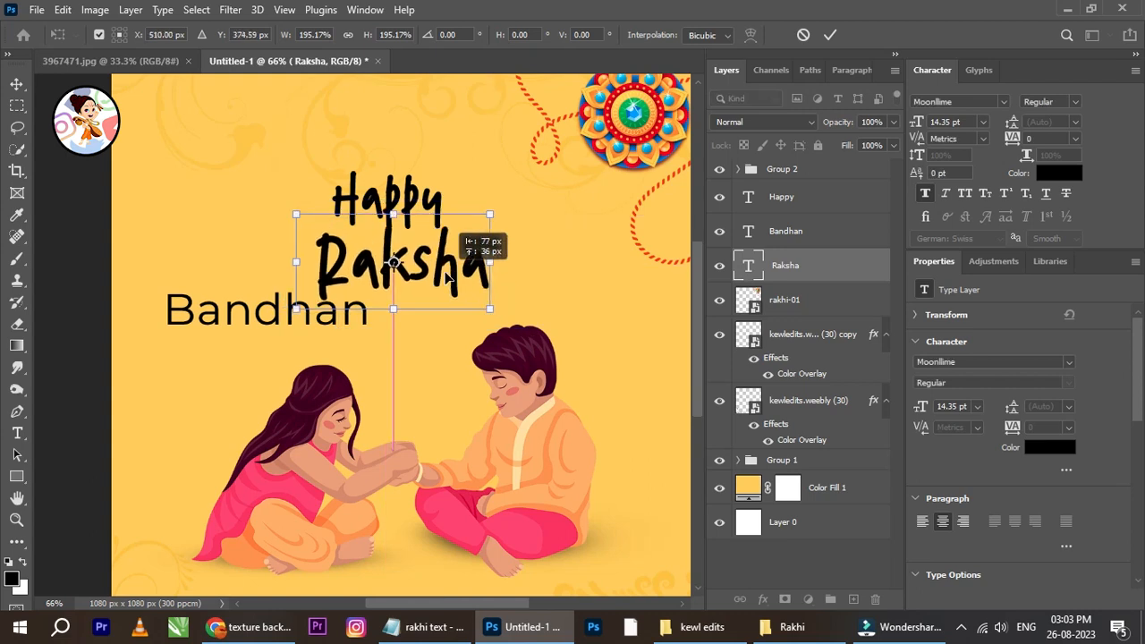
{"action": "left_click", "coordinate": [830, 34]}
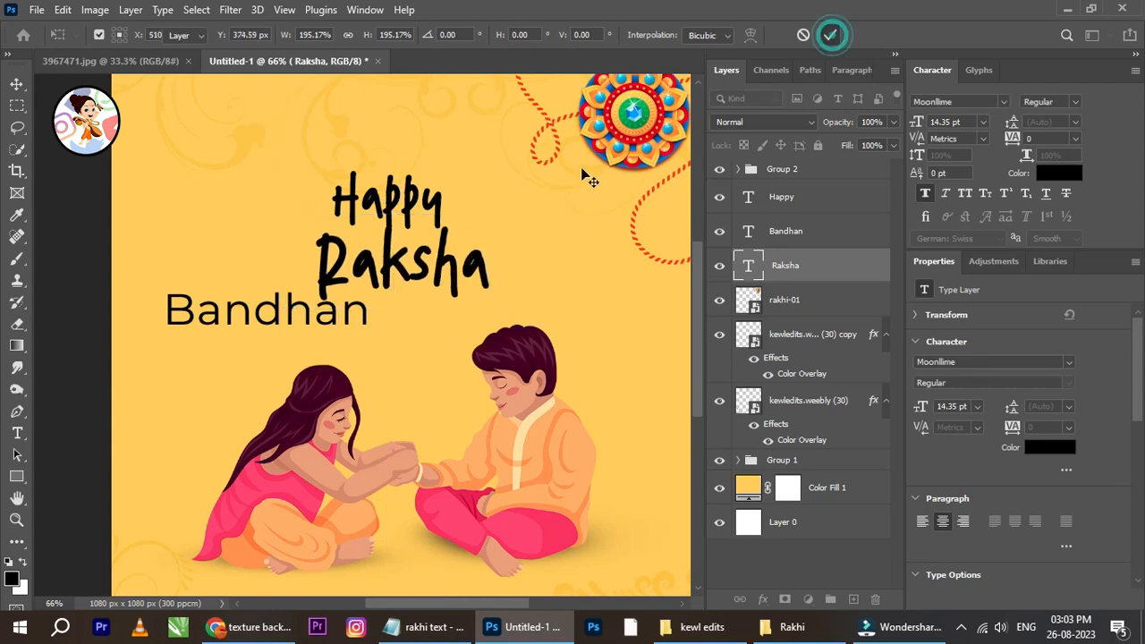
Shrink the "Happy" text to about 8.31 pt and place it above the left end of "Raksha".
{"action": "right_click", "coordinate": [375, 203]}
{"action": "left_click", "coordinate": [394, 212]}
{"action": "scroll", "coordinate": [374, 228], "scroll_direction": "up", "scroll_amount": 1}
{"action": "scroll", "coordinate": [374, 228], "scroll_direction": "up", "scroll_amount": 1}
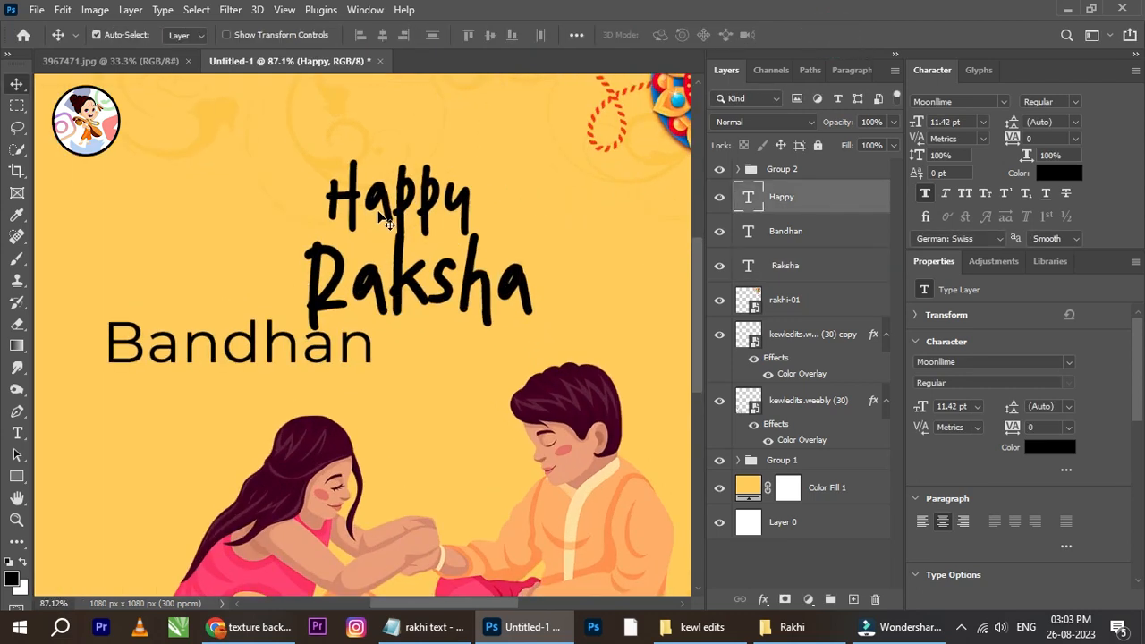
{"action": "key", "text": "ctrl+t"}
{"action": "left_click_drag", "start_coordinate": [471, 145], "coordinate": [355, 220]}
{"action": "left_click", "coordinate": [831, 36]}
{"action": "key", "text": "Right"}
{"action": "key", "text": "Right"}
{"action": "key", "text": "Right"}
{"action": "key", "text": "Right"}
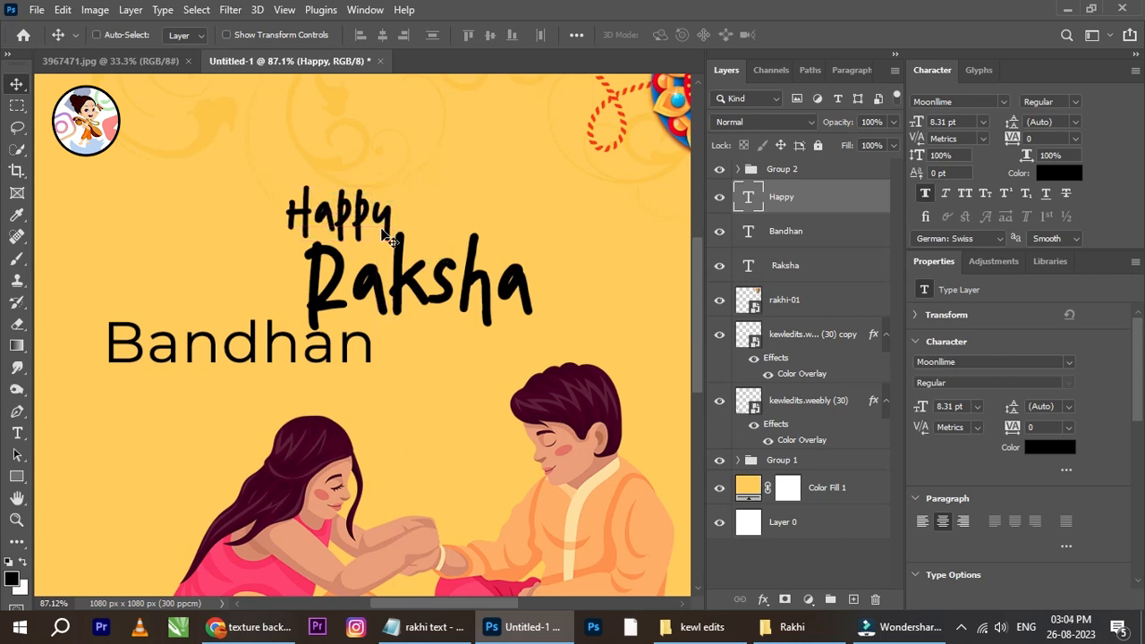
Move the "Bandhan" text to the right so it sits beneath "Raksha".
{"action": "scroll", "coordinate": [407, 250], "scroll_direction": "down", "scroll_amount": 1}
{"action": "left_click_drag", "start_coordinate": [457, 282], "coordinate": [351, 197]}
{"action": "right_click", "coordinate": [190, 255]}
{"action": "left_click", "coordinate": [213, 250]}
{"action": "left_click_drag", "start_coordinate": [205, 252], "coordinate": [313, 253]}
{"action": "scroll", "coordinate": [344, 215], "scroll_direction": "up", "scroll_amount": 1}
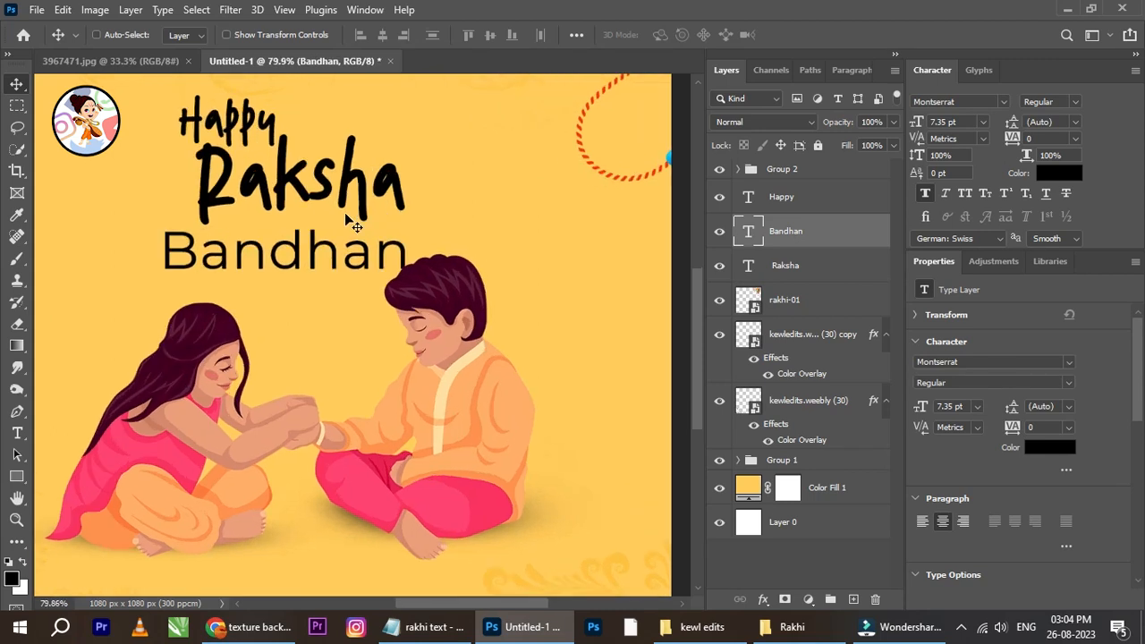
Change the "Bandhan" text to the Moonllime font.
{"action": "left_click", "coordinate": [17, 433]}
{"action": "left_click", "coordinate": [240, 35]}
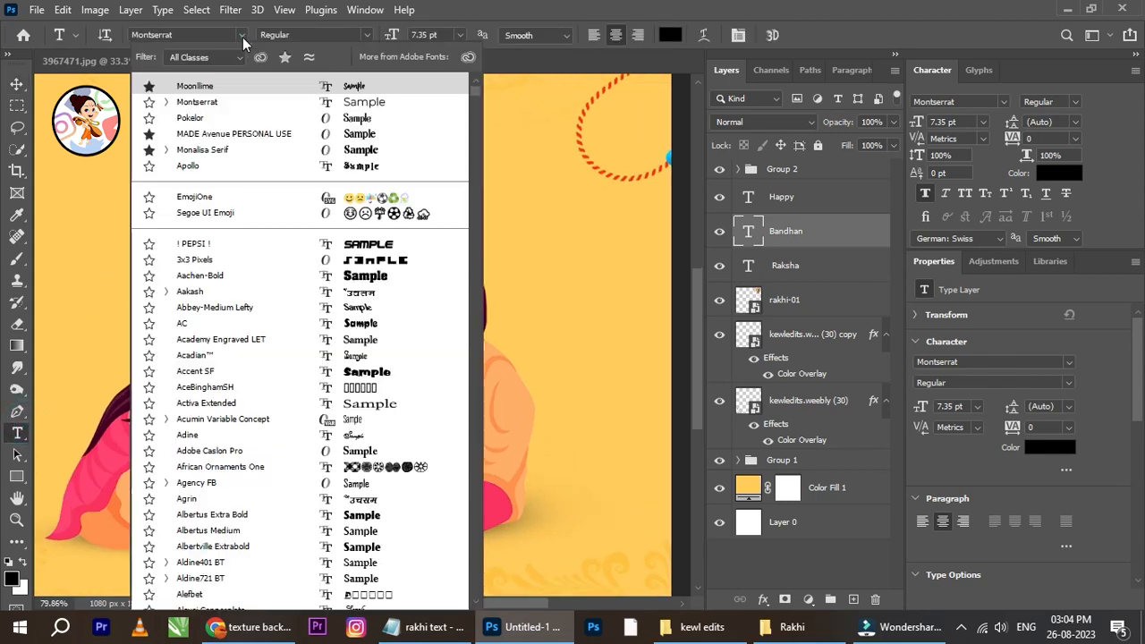
{"action": "left_click", "coordinate": [207, 90]}
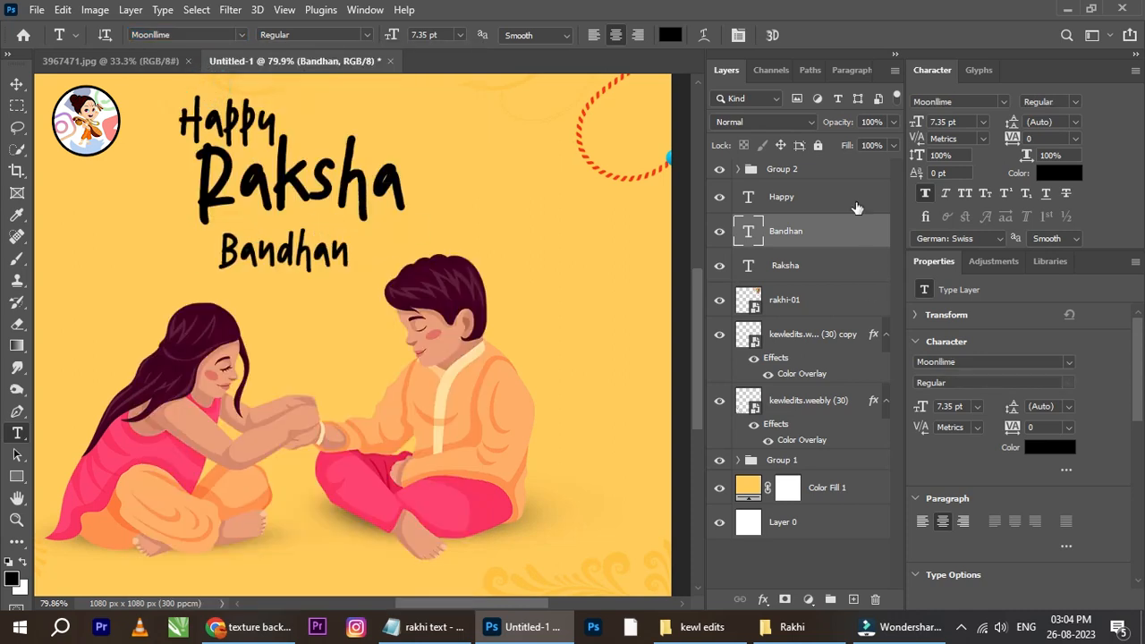
{"action": "left_click", "coordinate": [16, 83]}
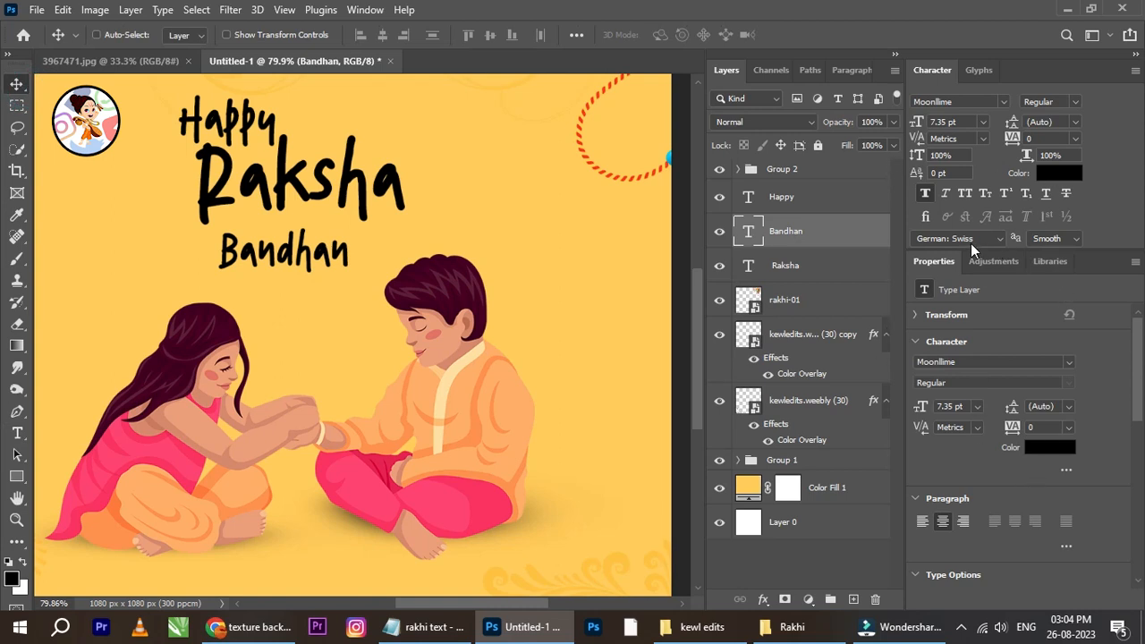
Examine the Moonllime font's glyphs for alternatives to the letter "B" in "Bandhan".
{"action": "left_click", "coordinate": [977, 70]}
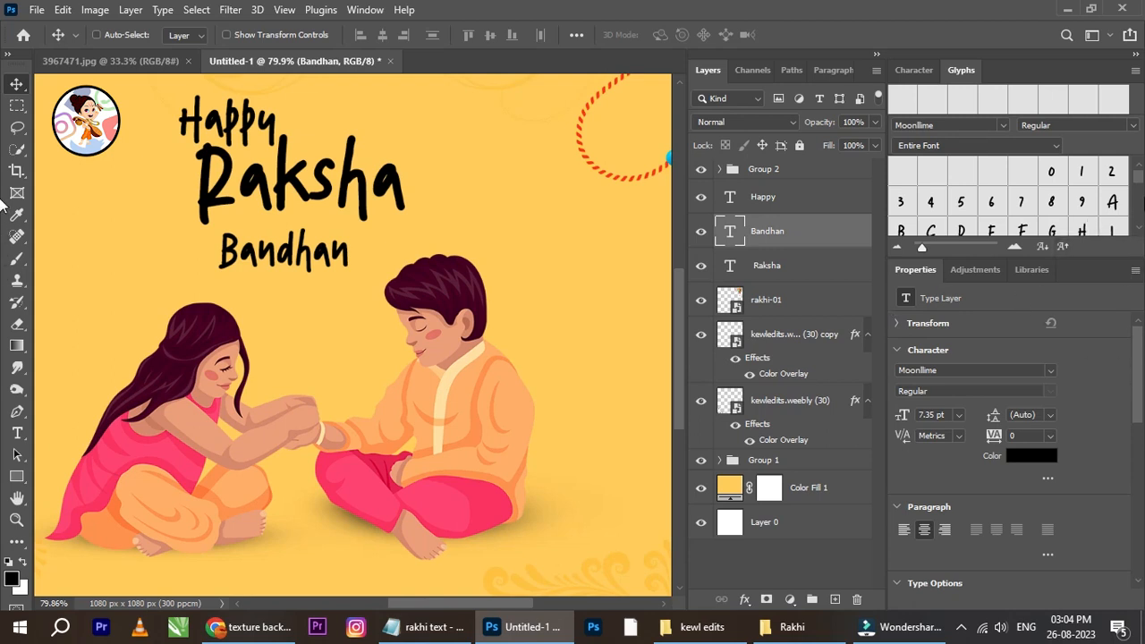
{"action": "left_click_drag", "start_coordinate": [1076, 257], "coordinate": [1061, 428]}
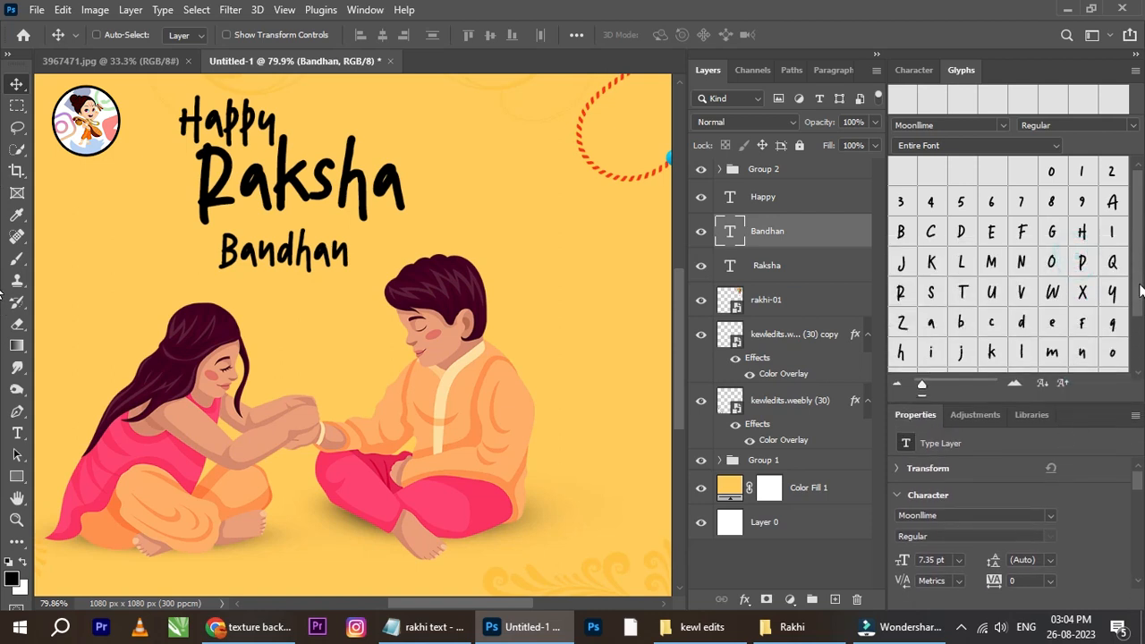
{"action": "scroll", "coordinate": [1139, 291], "scroll_direction": "down", "scroll_amount": 1}
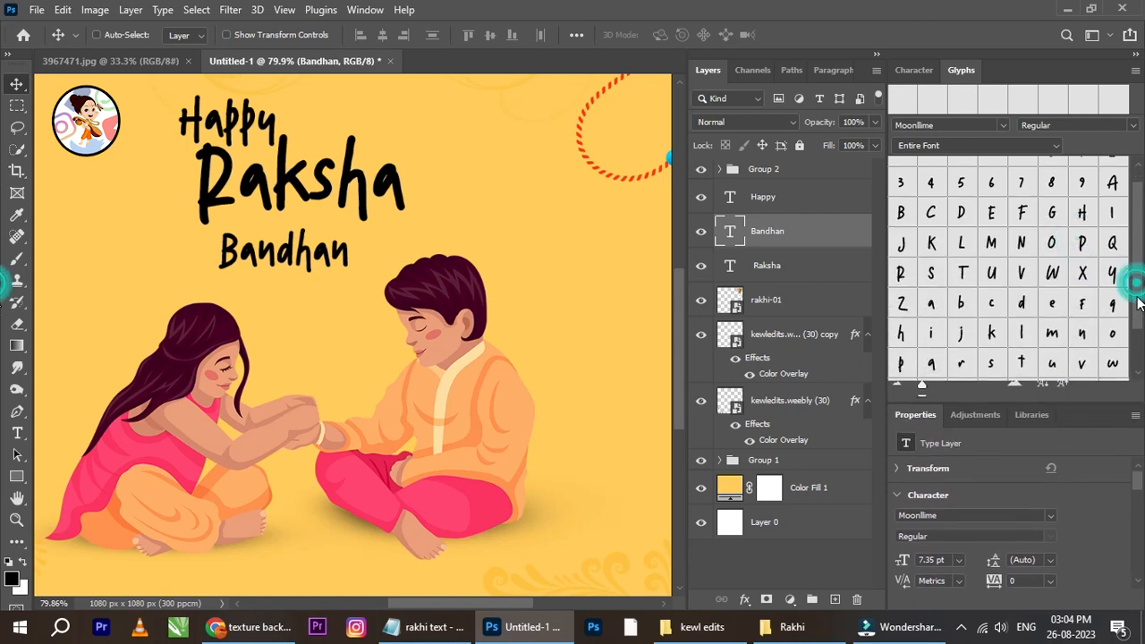
{"action": "left_click", "coordinate": [17, 433]}
{"action": "left_click_drag", "start_coordinate": [231, 256], "coordinate": [219, 256]}
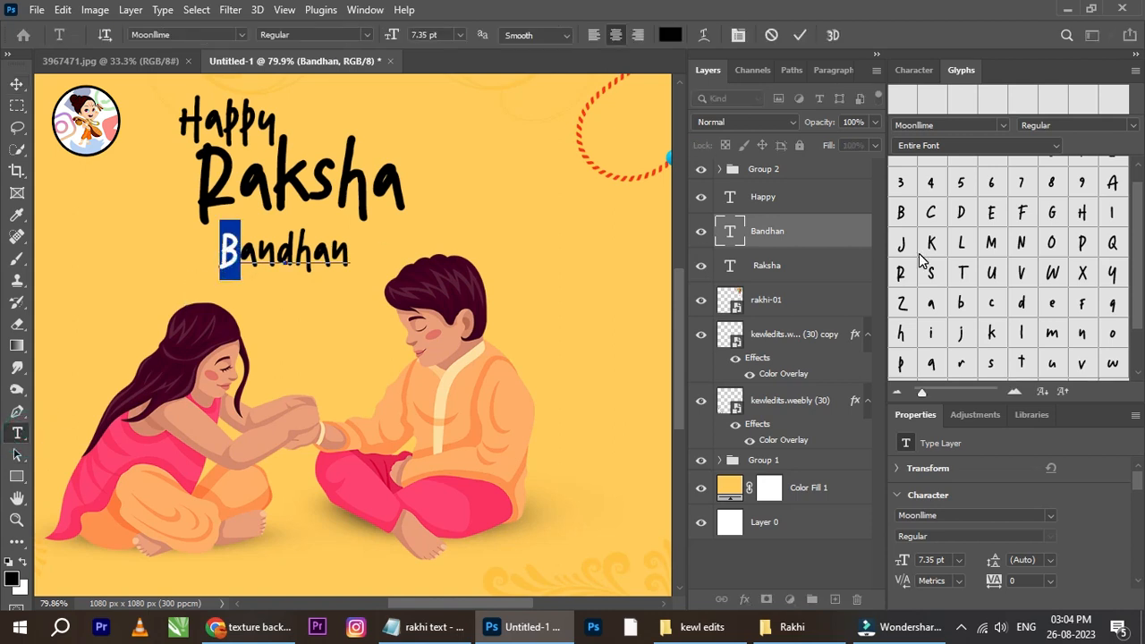
{"action": "left_click_drag", "start_coordinate": [1139, 290], "coordinate": [1141, 234]}
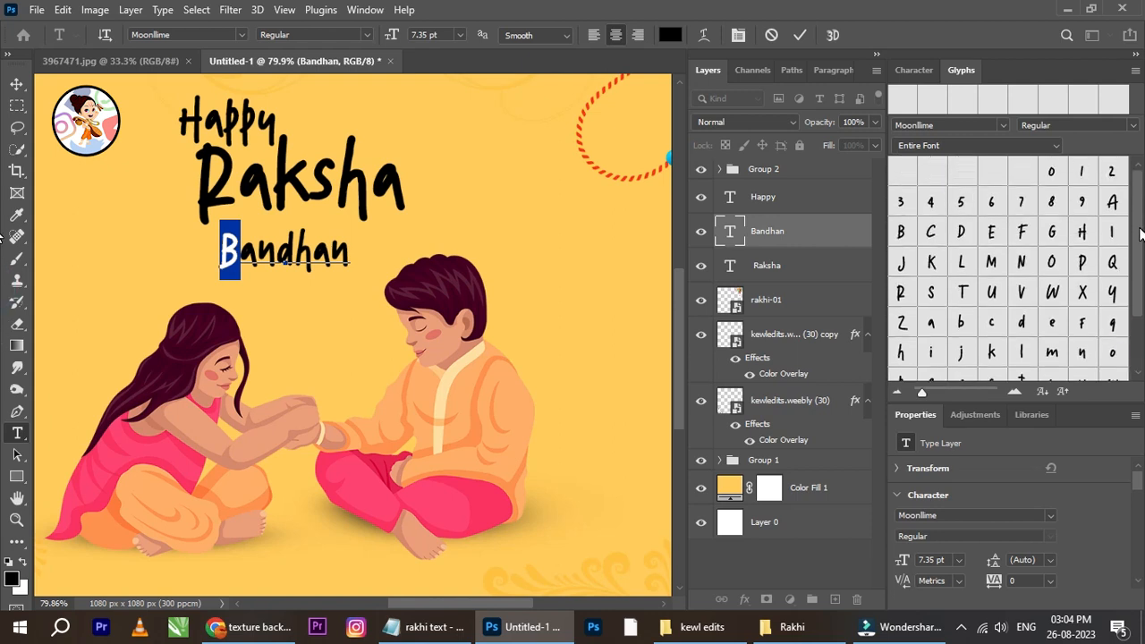
{"action": "left_click_drag", "start_coordinate": [1141, 274], "coordinate": [1141, 246]}
Move the "Bandhan" text up and slightly right so it sits close under "Raksha".
{"action": "left_click", "coordinate": [14, 84]}
{"action": "right_click", "coordinate": [315, 263]}
{"action": "left_click", "coordinate": [315, 262]}
{"action": "mouse_move", "coordinate": [323, 265]}
{"action": "left_mouse_down"}
{"action": "mouse_move", "coordinate": [357, 237]}
{"action": "mouse_move", "coordinate": [374, 241]}
{"action": "mouse_move", "coordinate": [327, 234]}
{"action": "mouse_move", "coordinate": [341, 253]}
{"action": "left_mouse_up"}
{"action": "scroll", "coordinate": [340, 223], "scroll_direction": "down", "scroll_amount": 4}
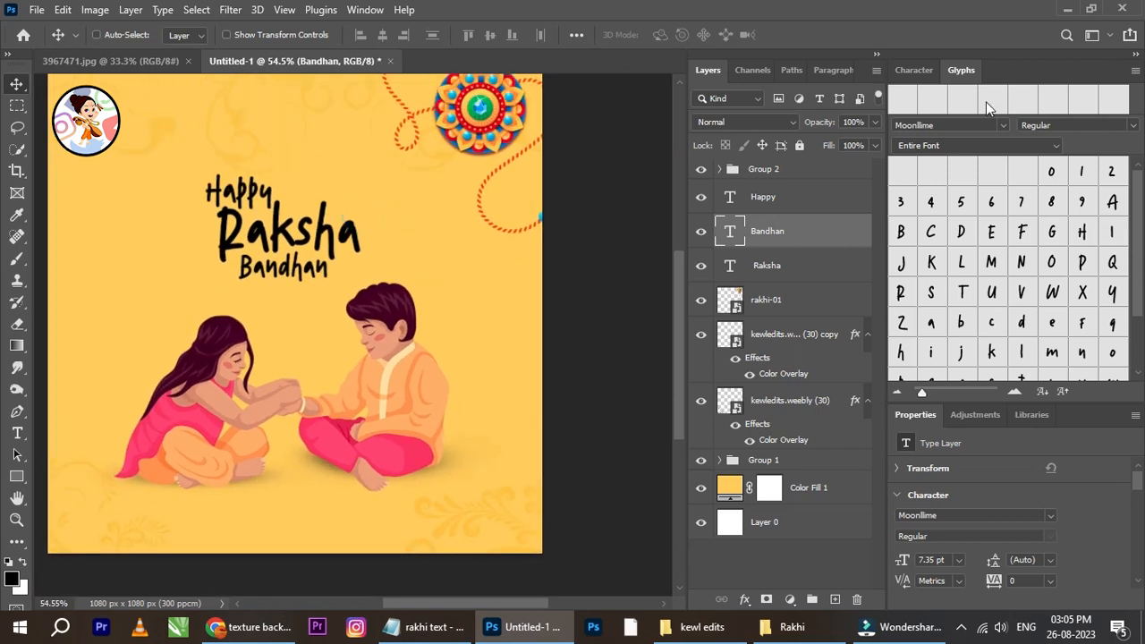
Group the "Happy", "Bandhan" and "Raksha" text layers together.
{"action": "left_click", "coordinate": [762, 262], "text": "ctrl"}
{"action": "left_click", "coordinate": [781, 210], "text": "ctrl"}
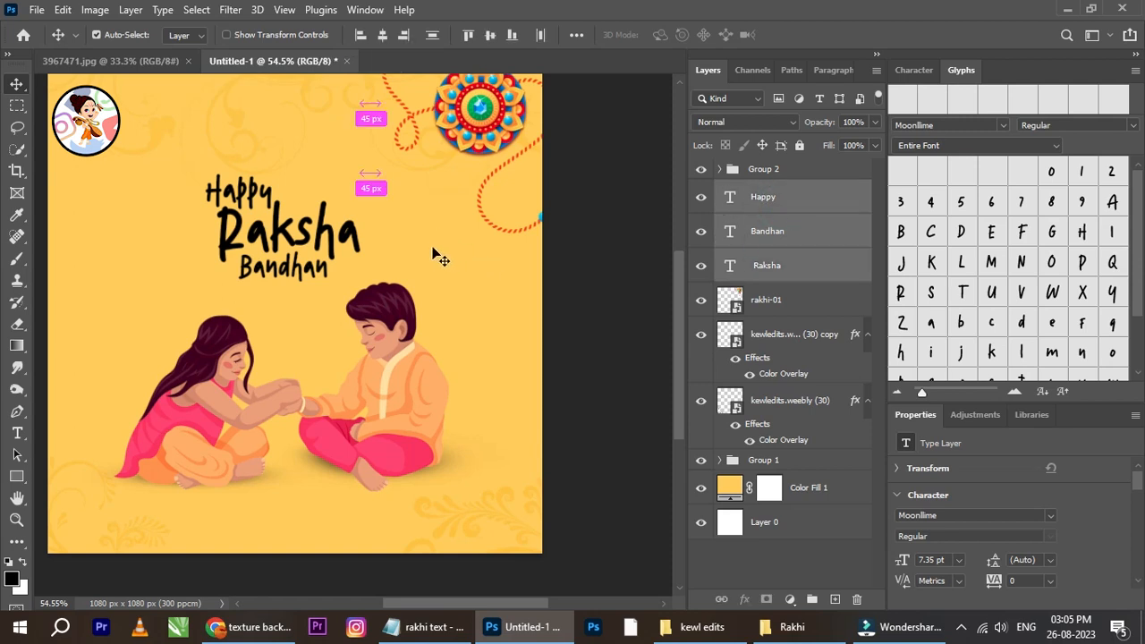
{"action": "key", "text": "ctrl+t"}
{"action": "left_click", "coordinate": [830, 35]}
{"action": "key", "text": "ctrl+g"}
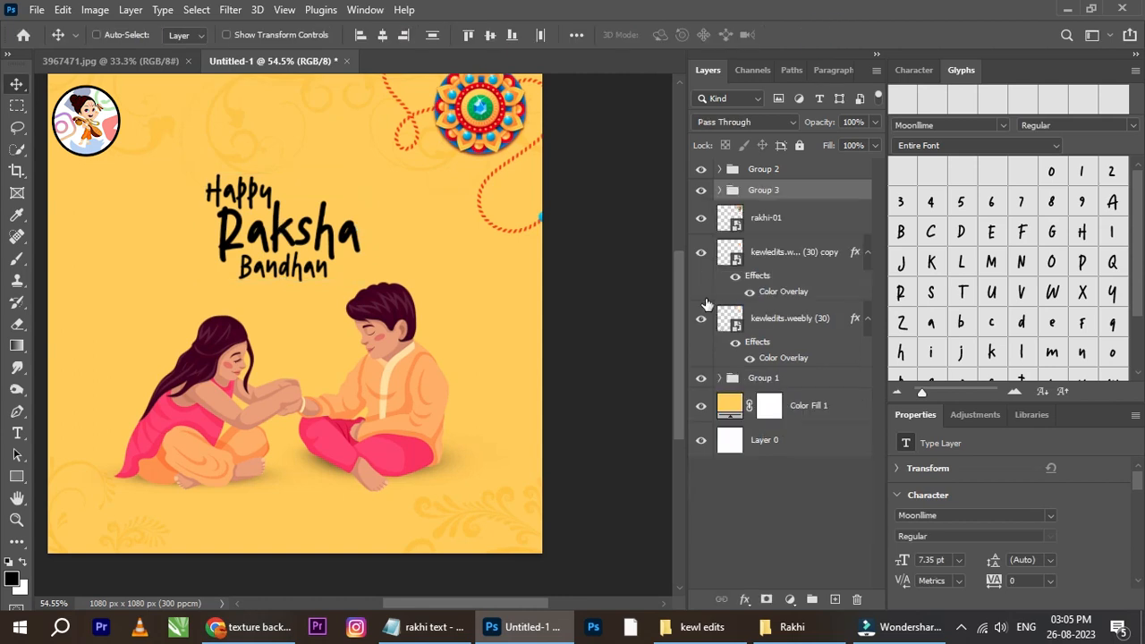
Enlarge the grouped headline and center it above the brother-sister illustration, with the side panels collapsed for more canvas space.
{"action": "scroll", "coordinate": [335, 203], "scroll_direction": "down", "scroll_amount": 1}
{"action": "left_click", "coordinate": [1132, 59]}
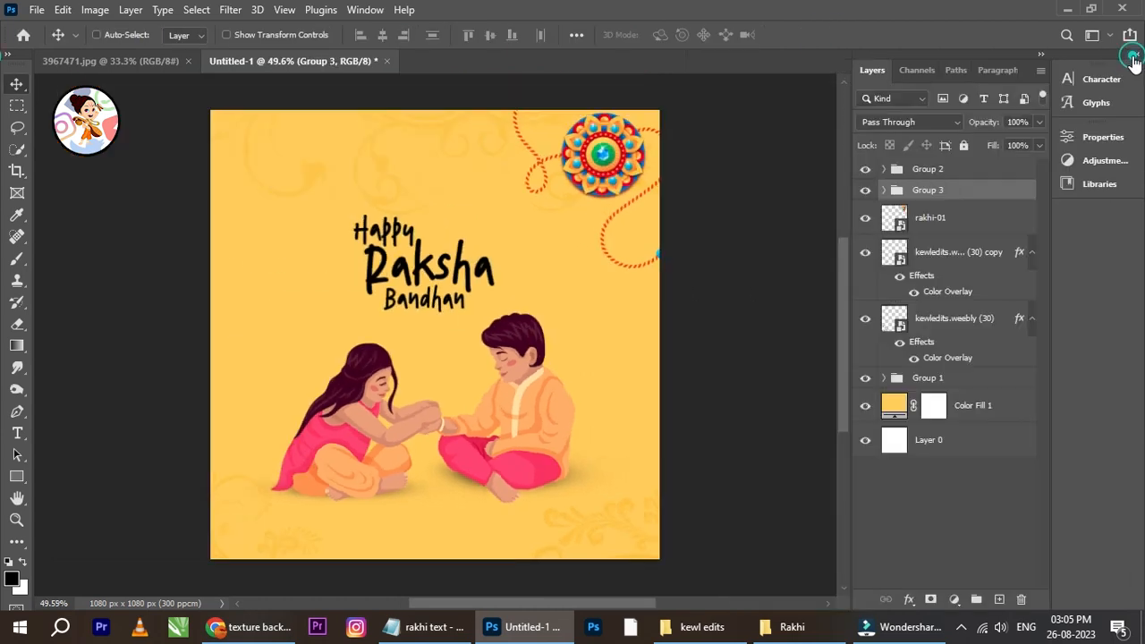
{"action": "key", "text": "ctrl+t"}
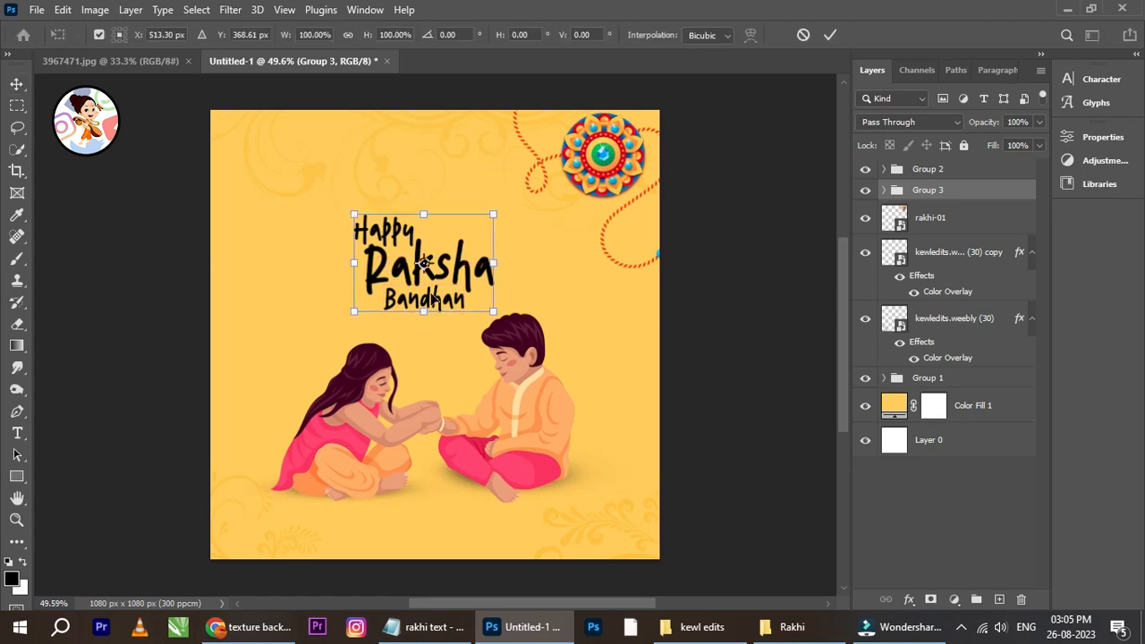
{"action": "scroll", "coordinate": [438, 308], "scroll_direction": "up", "scroll_amount": 1}
{"action": "left_click_drag", "start_coordinate": [498, 204], "coordinate": [541, 170]}
{"action": "left_click_drag", "start_coordinate": [495, 254], "coordinate": [472, 255]}
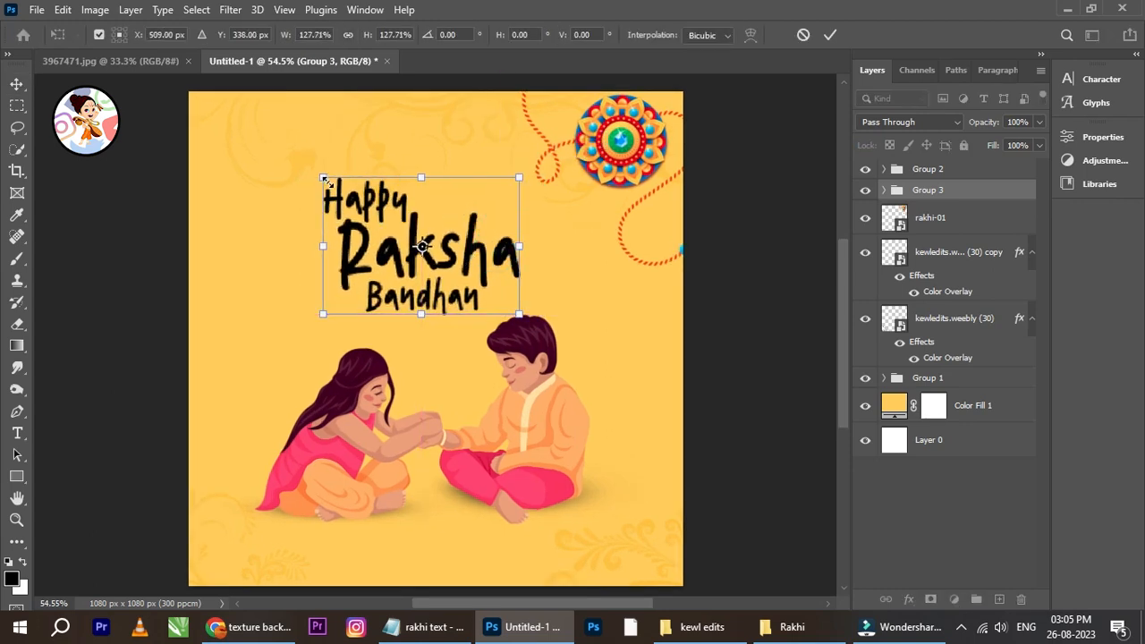
{"action": "left_click_drag", "start_coordinate": [323, 178], "coordinate": [330, 183]}
{"action": "mouse_move", "coordinate": [464, 260]}
{"action": "left_mouse_down"}
{"action": "mouse_move", "coordinate": [460, 242]}
{"action": "mouse_move", "coordinate": [461, 260]}
{"action": "left_mouse_up"}
{"action": "left_click", "coordinate": [830, 34]}
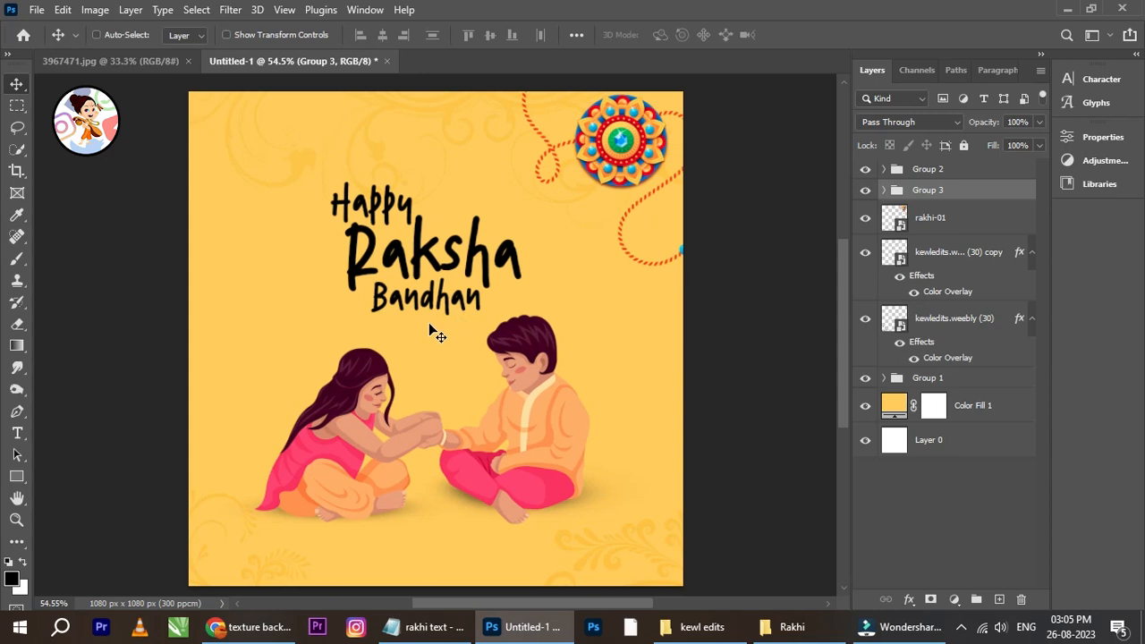
Nudge the "Happy Raksha Bandhan" headline group upward on the canvas.
{"action": "scroll", "coordinate": [429, 324], "scroll_direction": "up", "scroll_amount": 1}
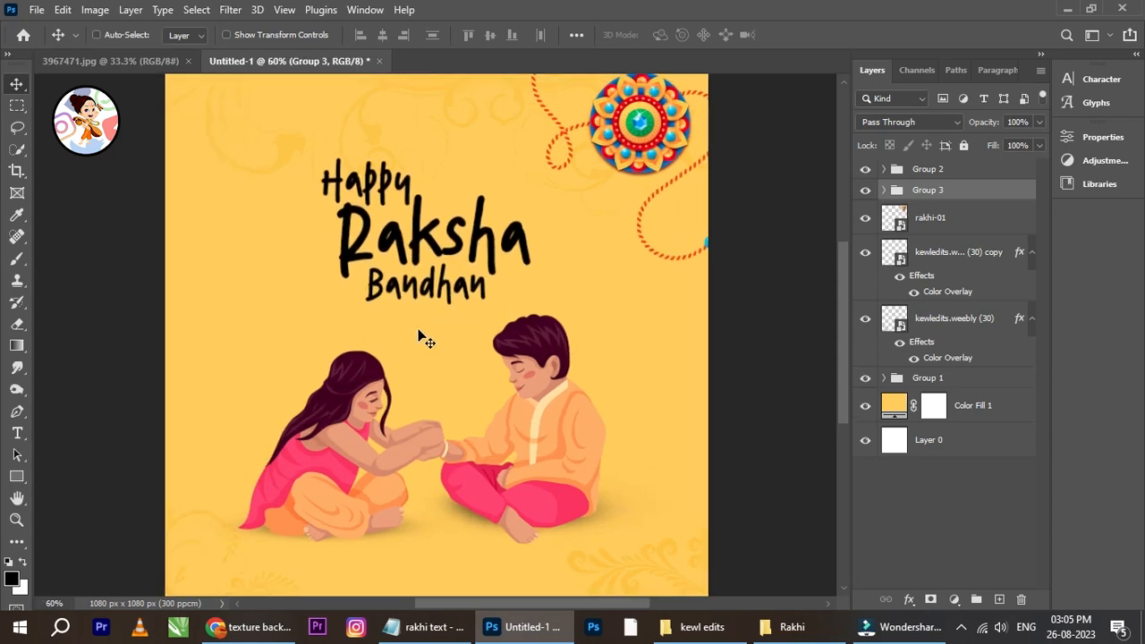
{"action": "scroll", "coordinate": [426, 340], "scroll_direction": "down", "scroll_amount": 2}
{"action": "scroll", "coordinate": [436, 262], "scroll_direction": "up", "scroll_amount": 1}
{"action": "key", "text": "Up"}
{"action": "key", "text": "Up"}
{"action": "key", "text": "Up"}
{"action": "key", "text": "Up"}
{"action": "key", "text": "Up"}
{"action": "key", "text": "Up"}
{"action": "key", "text": "Up"}
{"action": "key", "text": "Up"}
{"action": "key", "text": "Up"}
{"action": "key", "text": "Up"}
Select the brother-sister illustration group and move it up closer to the headline.
{"action": "right_click", "coordinate": [547, 368]}
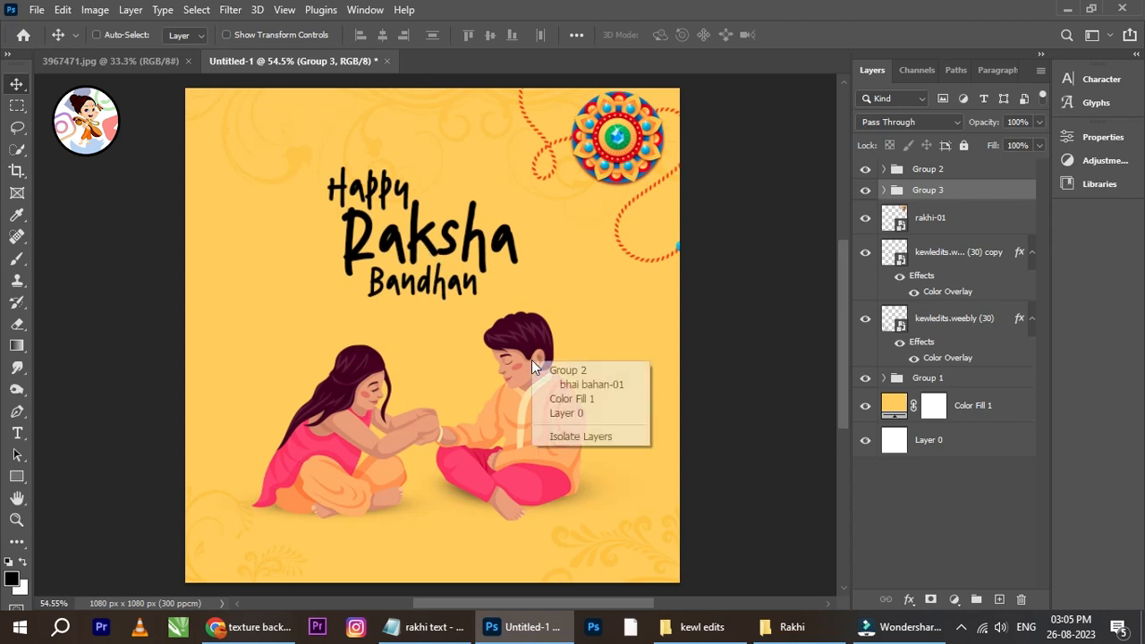
{"action": "left_click", "coordinate": [556, 372]}
{"action": "key", "text": "shift+Up"}
{"action": "key", "text": "shift+Up"}
{"action": "key", "text": "shift+Up"}
{"action": "key", "text": "shift+Up"}
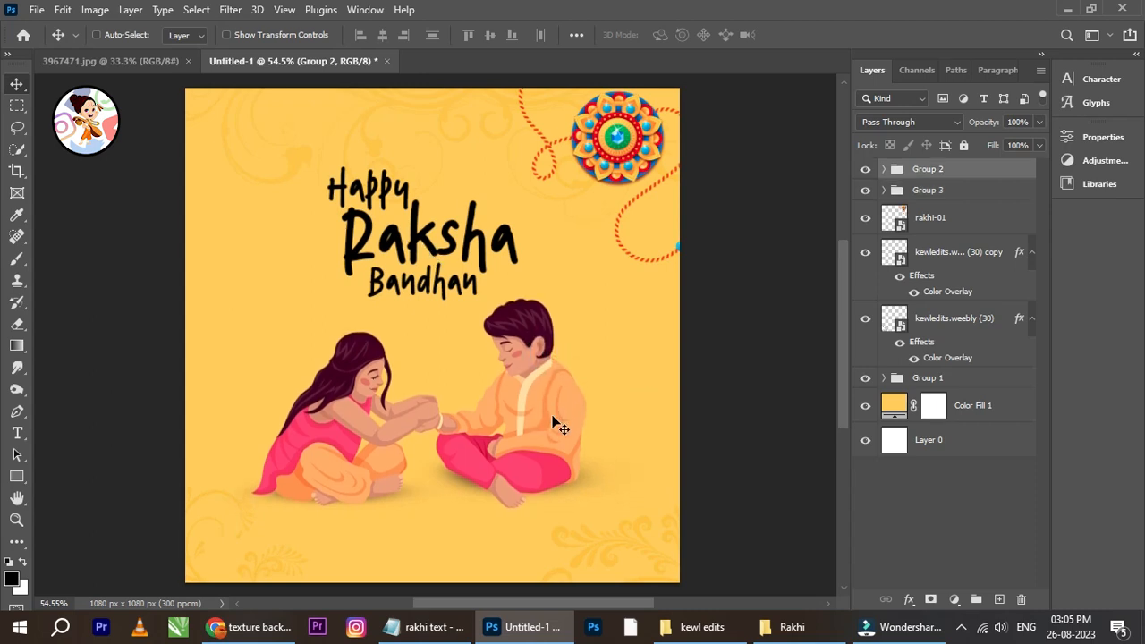
{"action": "key", "text": "Up"}
{"action": "key", "text": "Up"}
{"action": "key", "text": "Up"}
{"action": "key", "text": "Up"}
{"action": "key", "text": "Up"}
{"action": "key", "text": "Up"}
{"action": "key", "text": "Up"}
{"action": "key", "text": "Up"}
Raise the headline group to open a gap above the brother's head.
{"action": "right_click", "coordinate": [472, 210]}
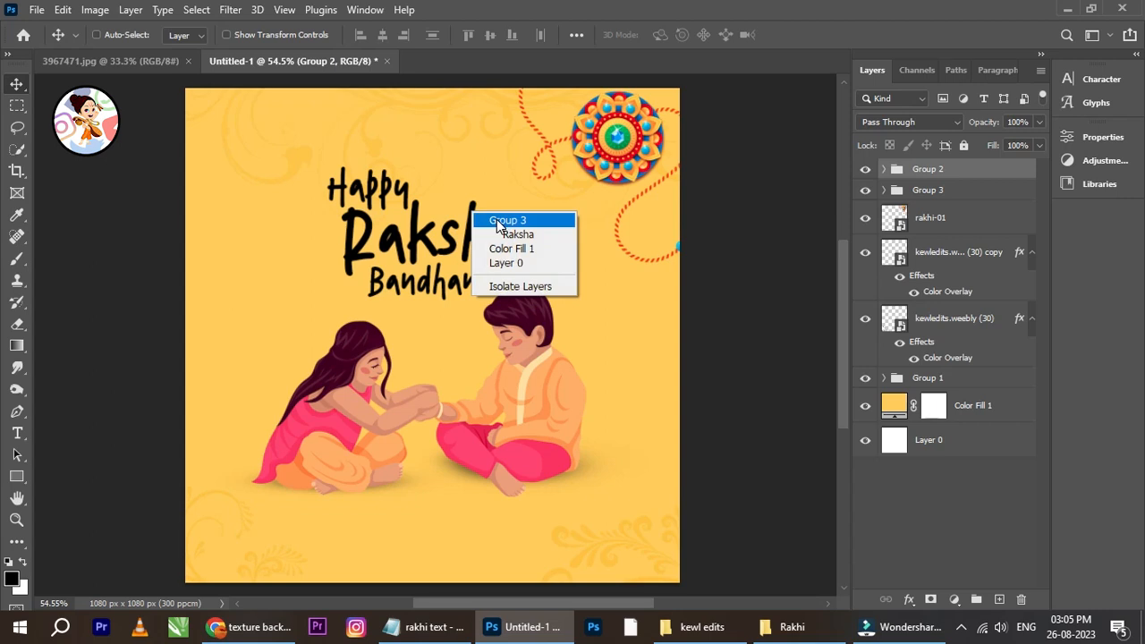
{"action": "left_click", "coordinate": [499, 222]}
{"action": "key", "text": "shift+Up"}
{"action": "key", "text": "shift+Up"}
{"action": "key", "text": "shift+Up"}
Nudge the illustration group slightly further up beneath the raised headline.
{"action": "right_click", "coordinate": [501, 302]}
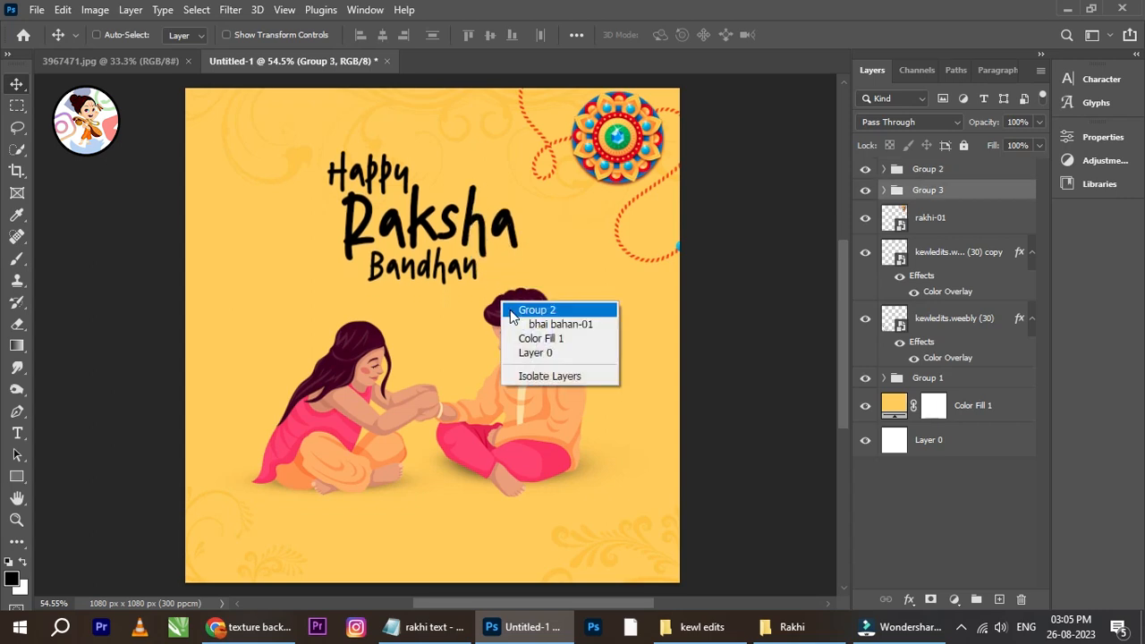
{"action": "left_click", "coordinate": [512, 311]}
{"action": "key", "text": "Up"}
{"action": "key", "text": "Up"}
{"action": "key", "text": "Up"}
{"action": "key", "text": "Up"}
{"action": "key", "text": "Up"}
{"action": "key", "text": "Up"}
{"action": "key", "text": "Up"}
{"action": "key", "text": "Up"}
{"action": "key", "text": "Up"}
{"action": "key", "text": "Up"}
{"action": "scroll", "coordinate": [485, 316], "scroll_direction": "down", "scroll_amount": 3}
{"action": "scroll", "coordinate": [486, 315], "scroll_direction": "up", "scroll_amount": 2}
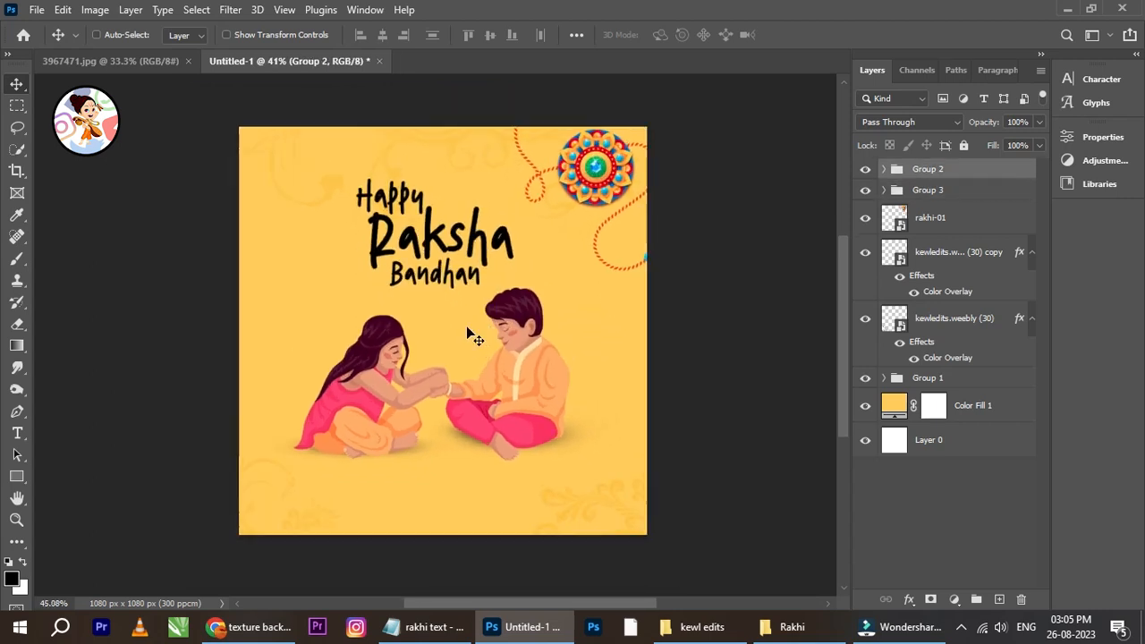
Nudge the headline group up a little more to balance its spacing from the illustration.
{"action": "right_click", "coordinate": [433, 230]}
{"action": "left_click", "coordinate": [460, 234]}
{"action": "scroll", "coordinate": [408, 221], "scroll_direction": "up", "scroll_amount": 1}
{"action": "key", "text": "Up"}
{"action": "key", "text": "Up"}
{"action": "key", "text": "Up"}
{"action": "key", "text": "Up"}
{"action": "key", "text": "Up"}
{"action": "key", "text": "Up"}
{"action": "key", "text": "Up"}
{"action": "key", "text": "Up"}
{"action": "key", "text": "Up"}
{"action": "key", "text": "Up"}
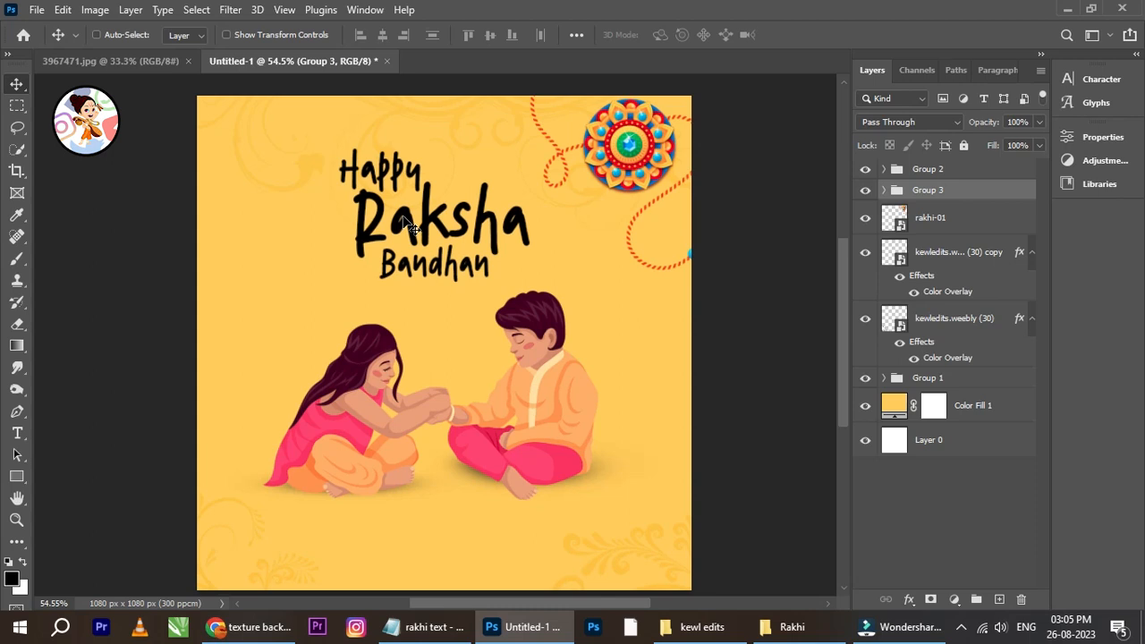
{"action": "scroll", "coordinate": [403, 190], "scroll_direction": "down", "scroll_amount": 1}
{"action": "scroll", "coordinate": [424, 190], "scroll_direction": "up", "scroll_amount": 1}
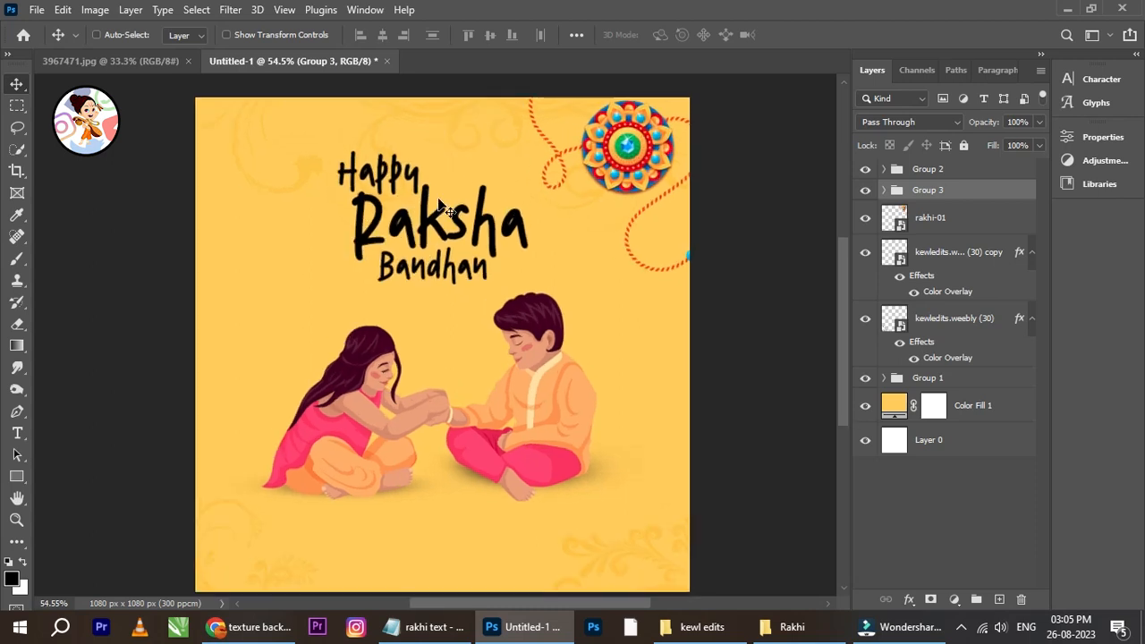
Color the "Happy" text red (#d93013) using a color sampled from the rakhi, with the side panels expanded.
{"action": "right_click", "coordinate": [417, 184]}
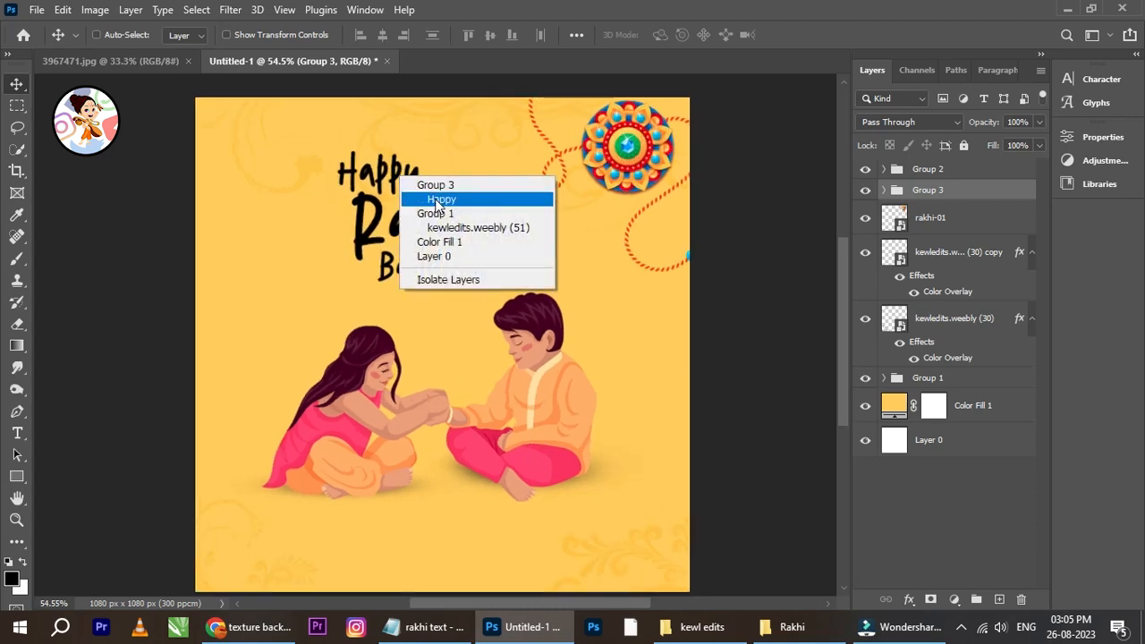
{"action": "left_click", "coordinate": [438, 197]}
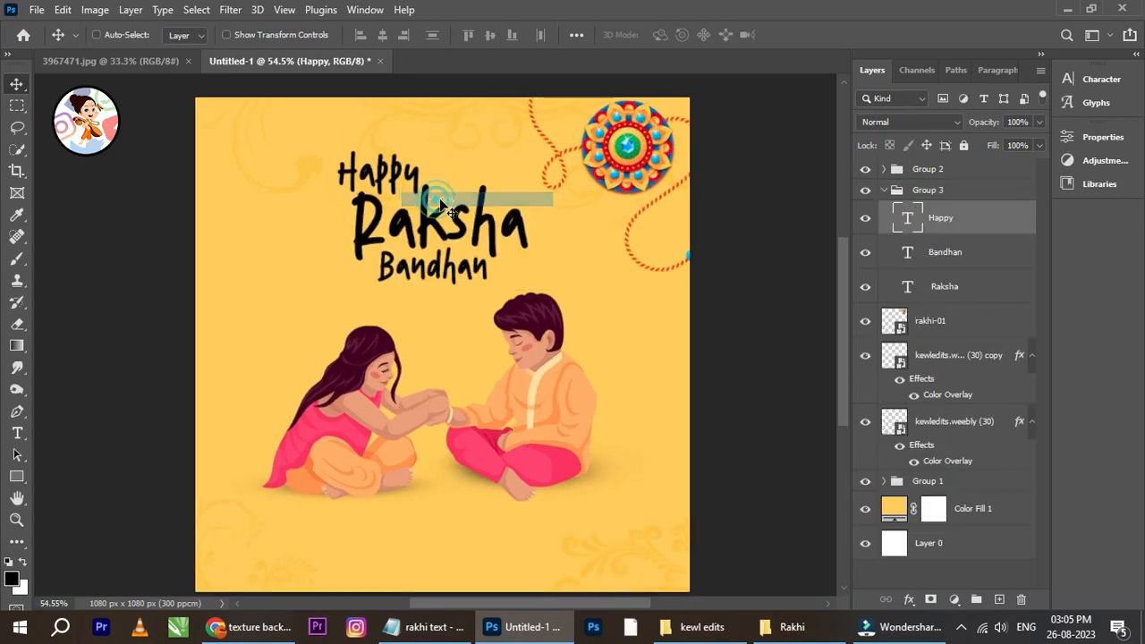
{"action": "left_click", "coordinate": [917, 69]}
{"action": "left_click", "coordinate": [880, 70]}
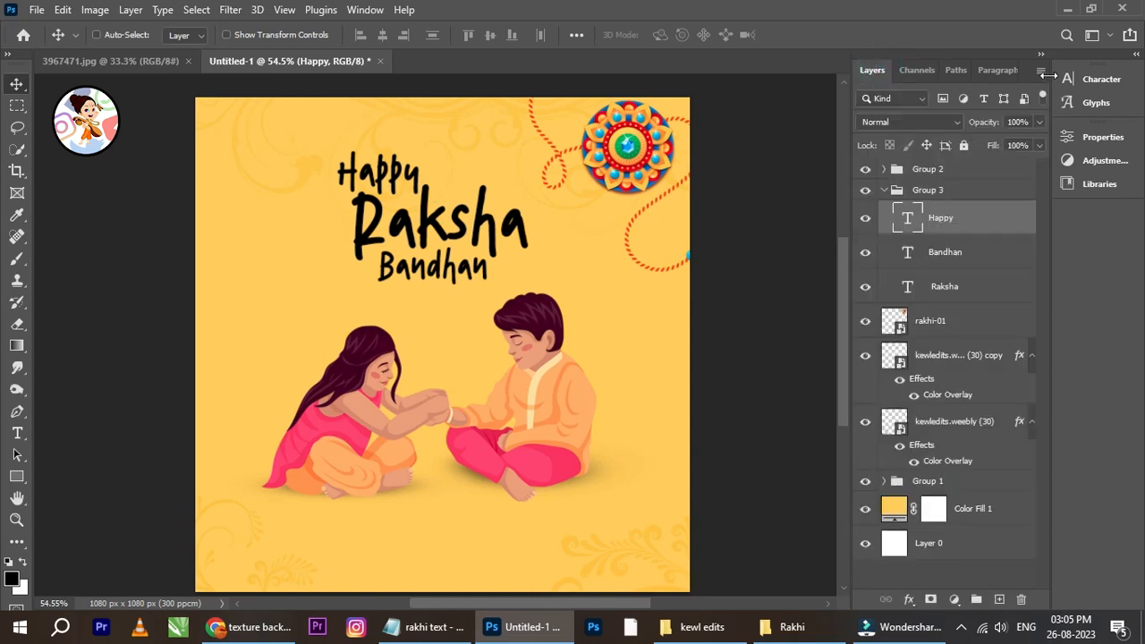
{"action": "left_click", "coordinate": [1134, 55]}
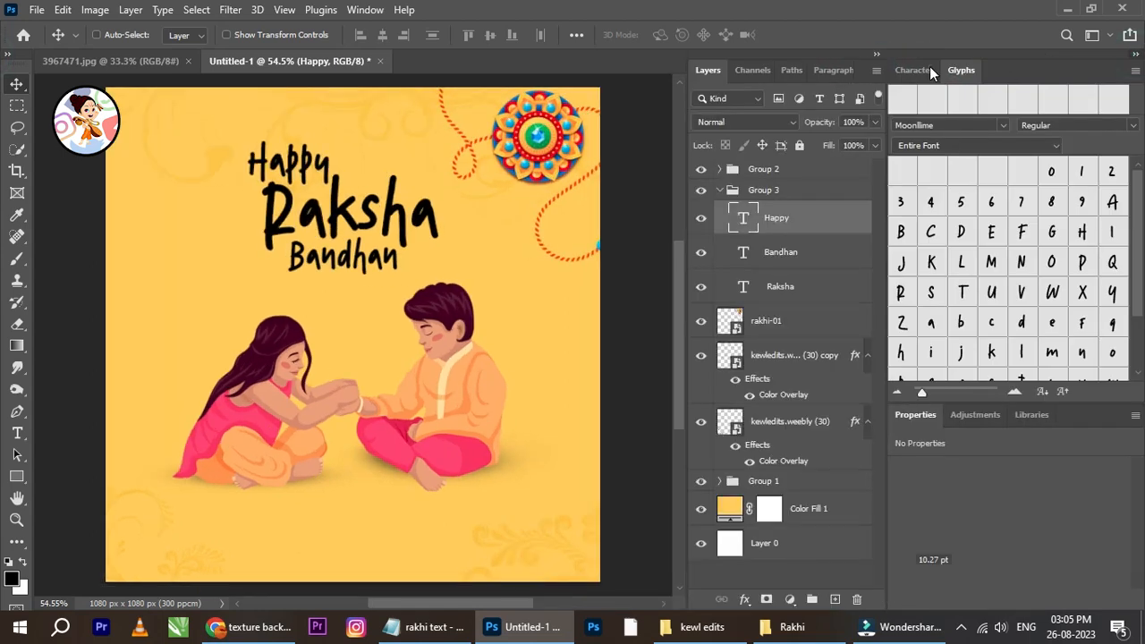
{"action": "left_click", "coordinate": [929, 67]}
{"action": "left_click", "coordinate": [1047, 171]}
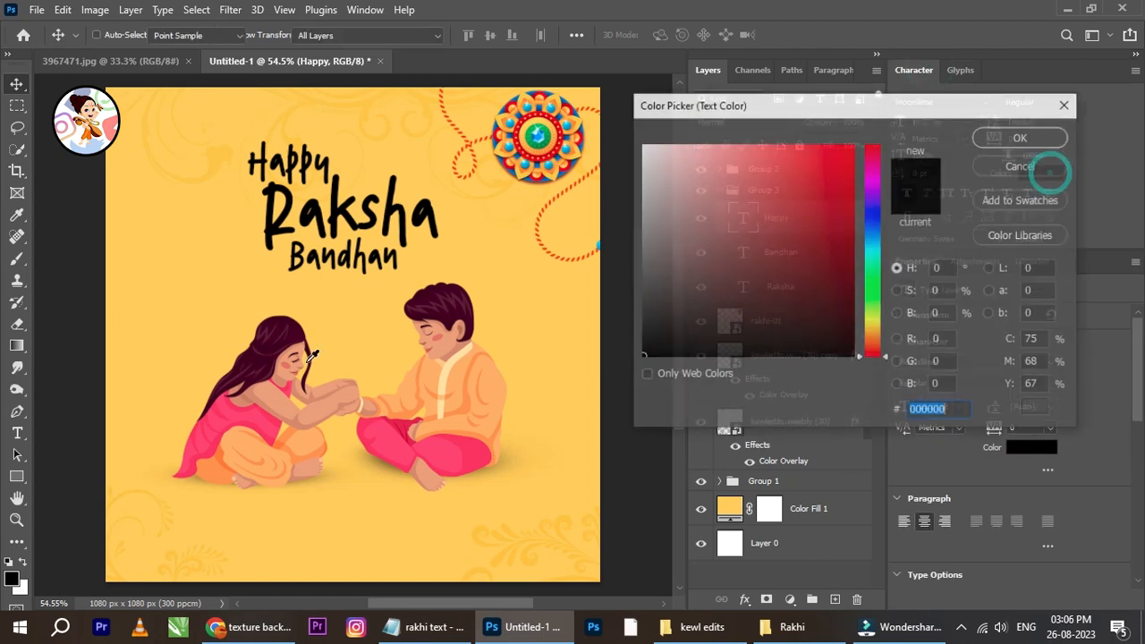
{"action": "left_click", "coordinate": [264, 410]}
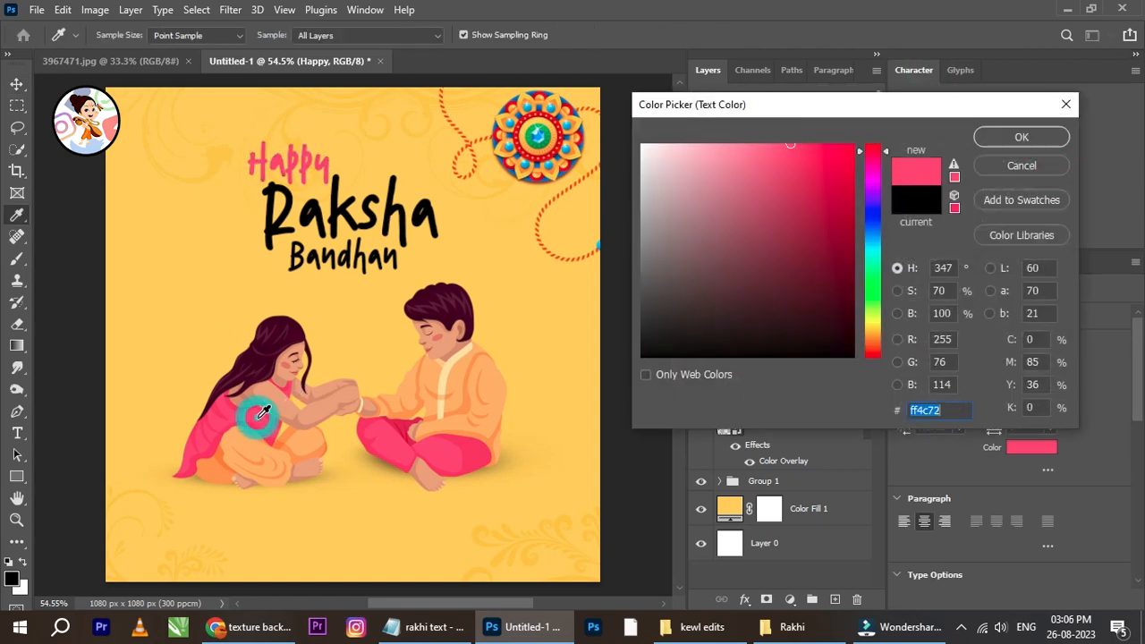
{"action": "left_click", "coordinate": [215, 447]}
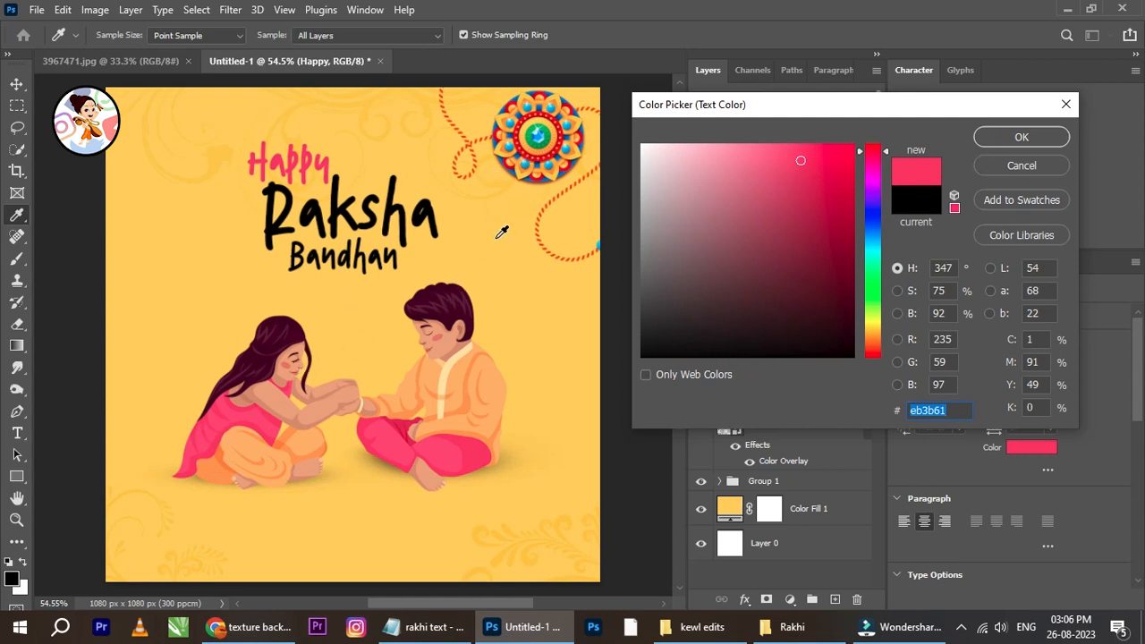
{"action": "left_click", "coordinate": [494, 382]}
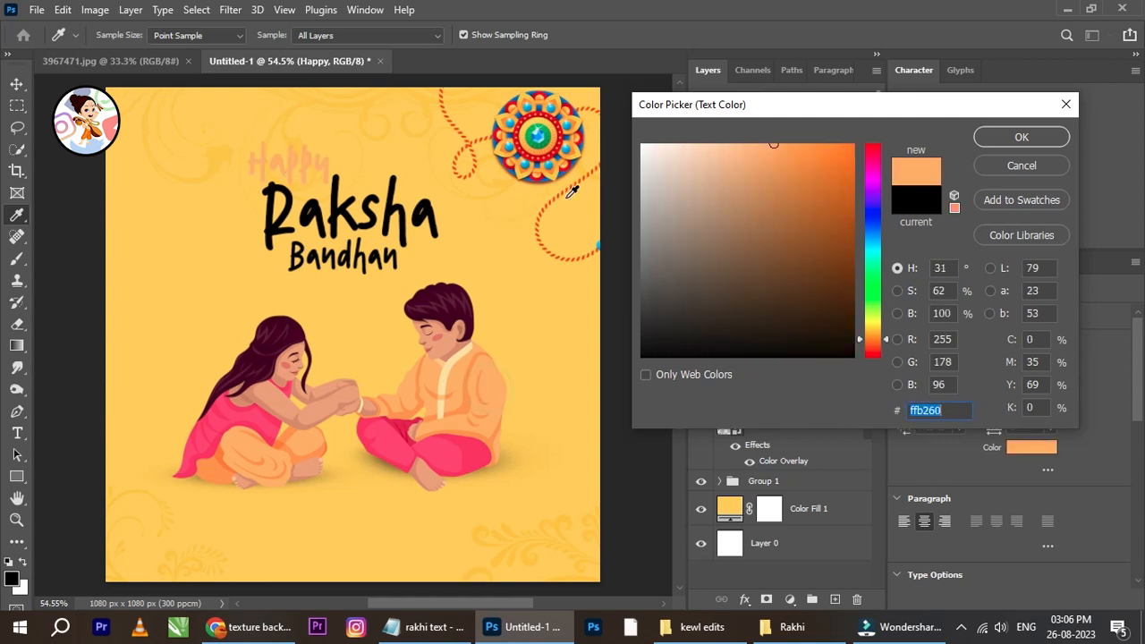
{"action": "left_click", "coordinate": [561, 121]}
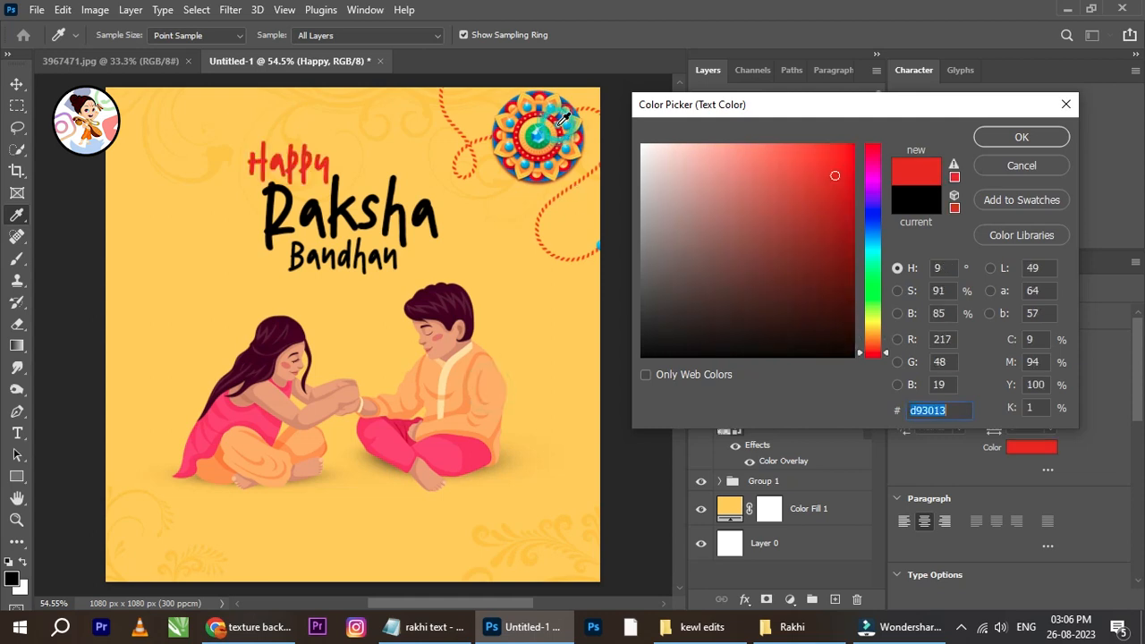
{"action": "left_click", "coordinate": [1017, 140]}
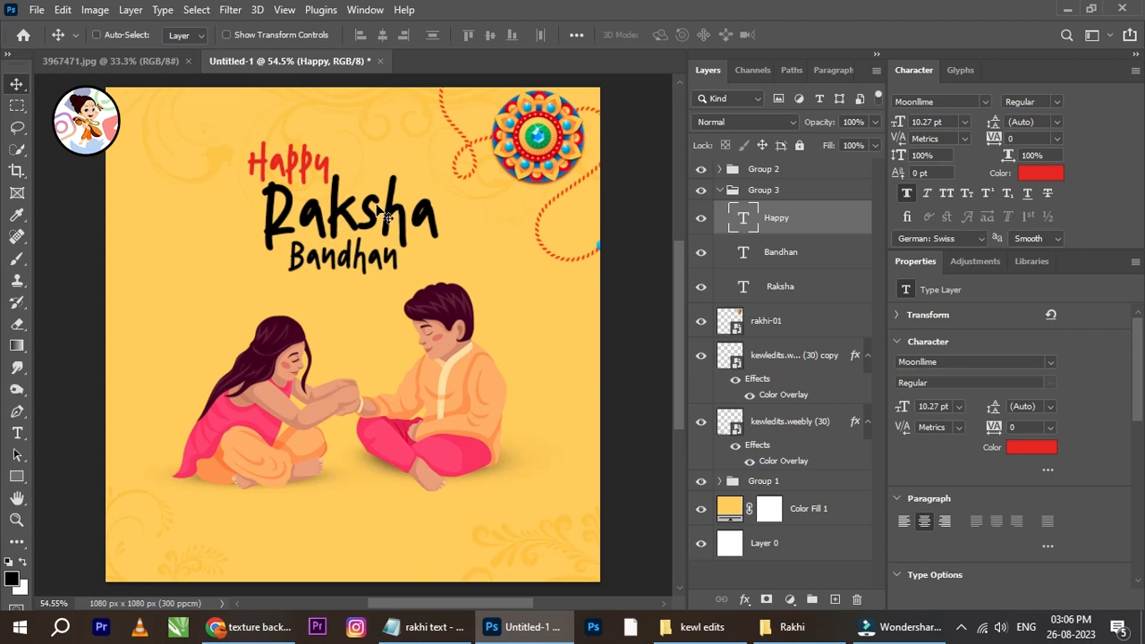
Color the "Raksha" text pink (#eb3b61) using a color sampled from the brother's trousers.
{"action": "right_click", "coordinate": [374, 207]}
{"action": "left_click", "coordinate": [396, 225]}
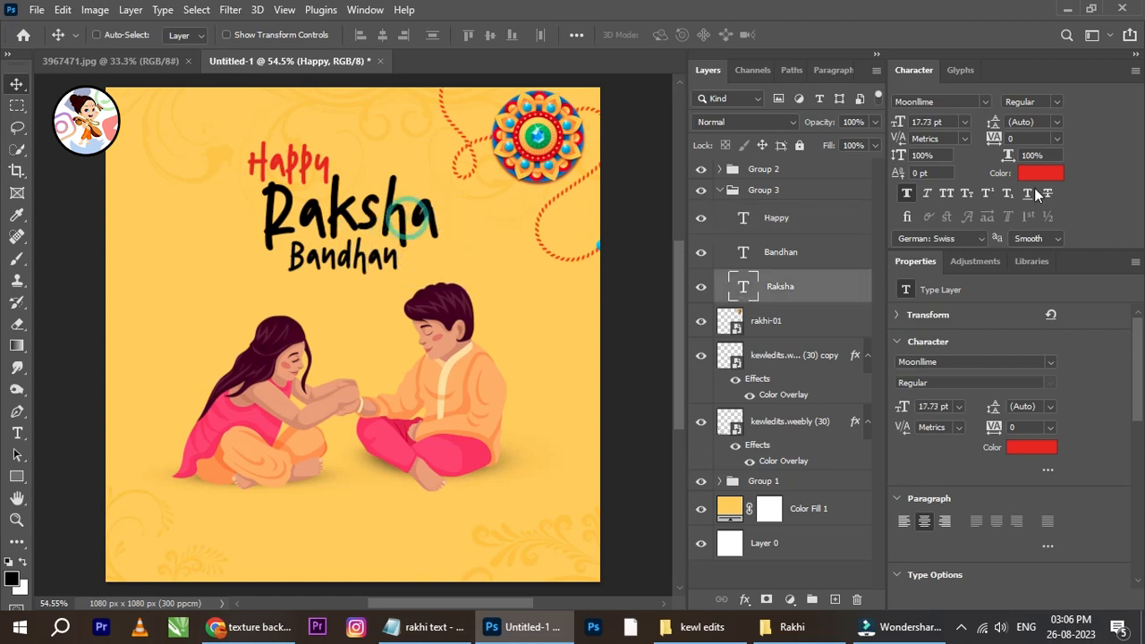
{"action": "left_click", "coordinate": [1032, 176]}
{"action": "left_click", "coordinate": [476, 455]}
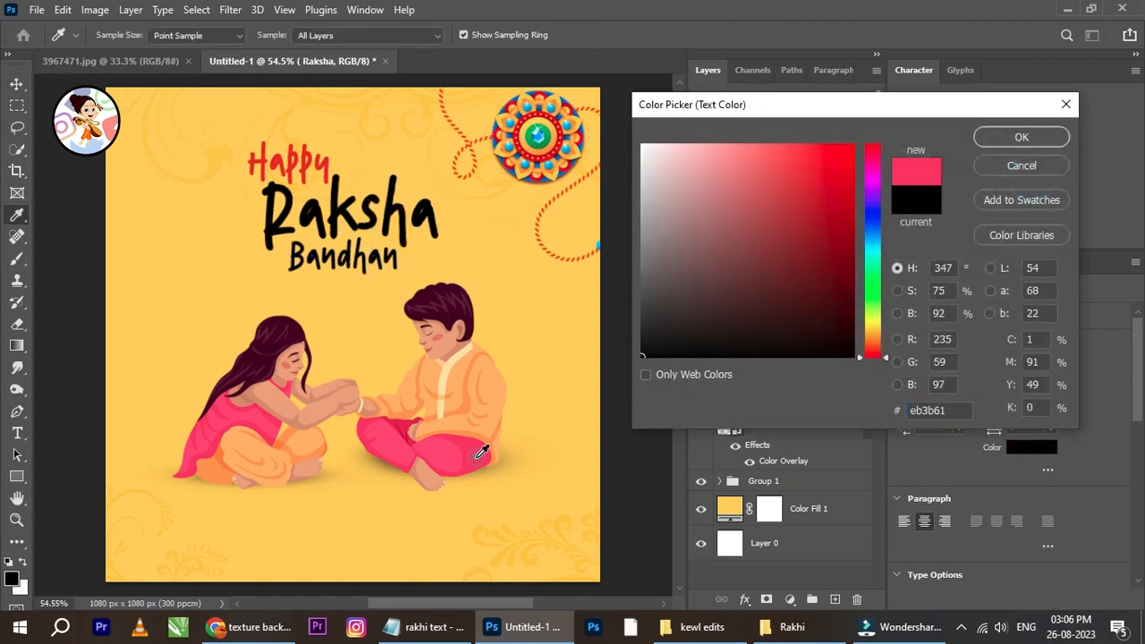
{"action": "left_click", "coordinate": [1015, 137]}
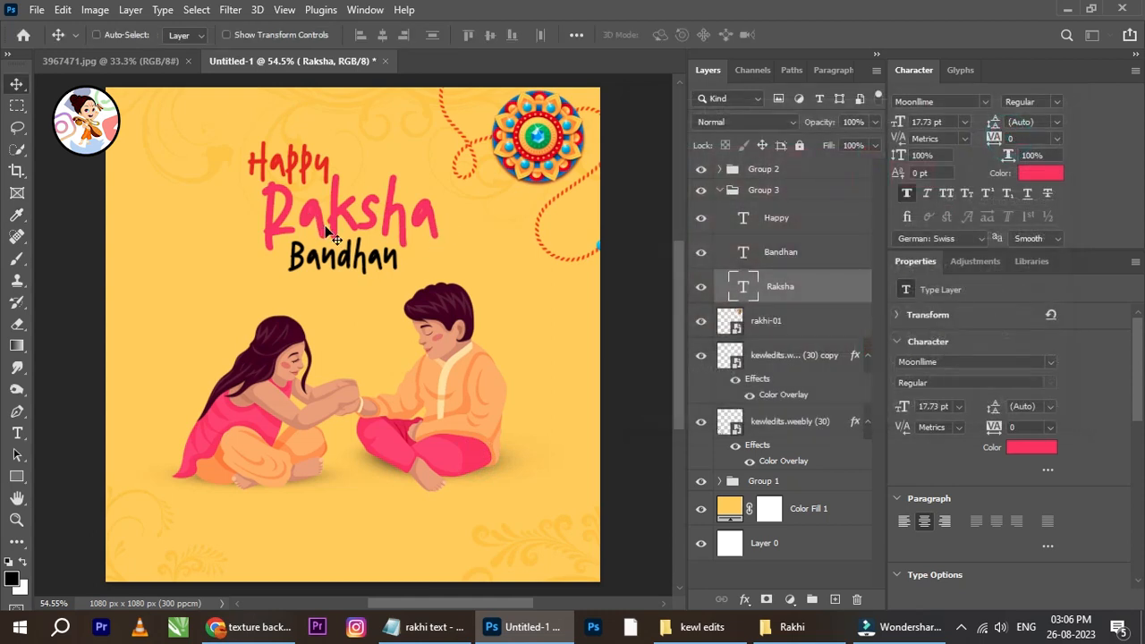
Color the "Bandhan" text red (#d93013) by sampling the "Happy" text.
{"action": "scroll", "coordinate": [329, 230], "scroll_direction": "up", "scroll_amount": 1}
{"action": "right_click", "coordinate": [334, 257]}
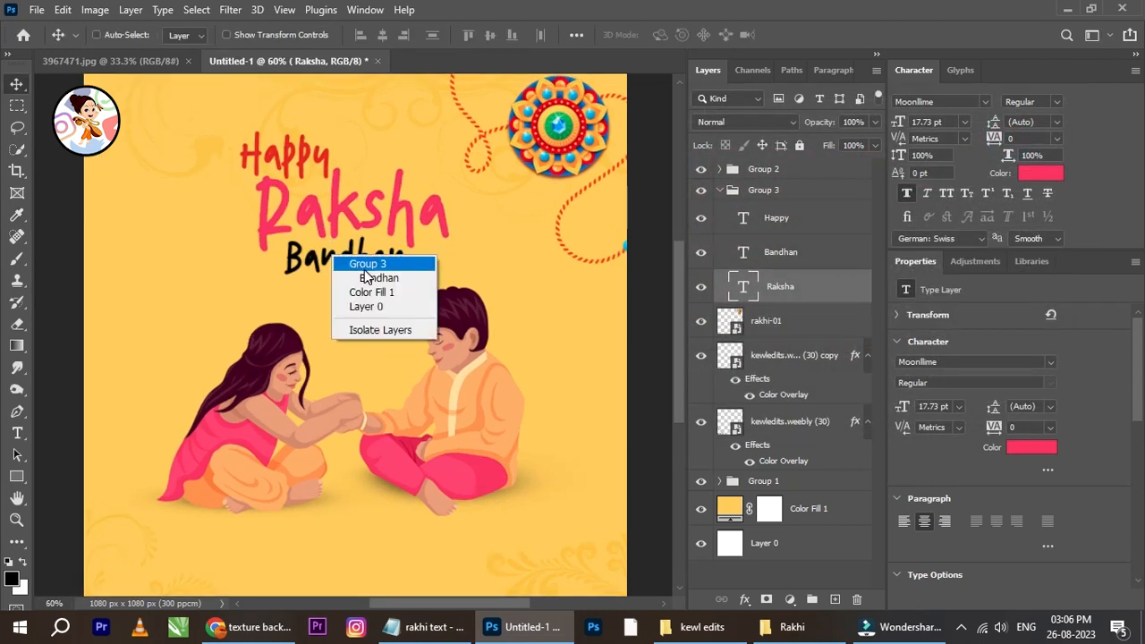
{"action": "left_click", "coordinate": [366, 268]}
{"action": "right_click", "coordinate": [374, 264]}
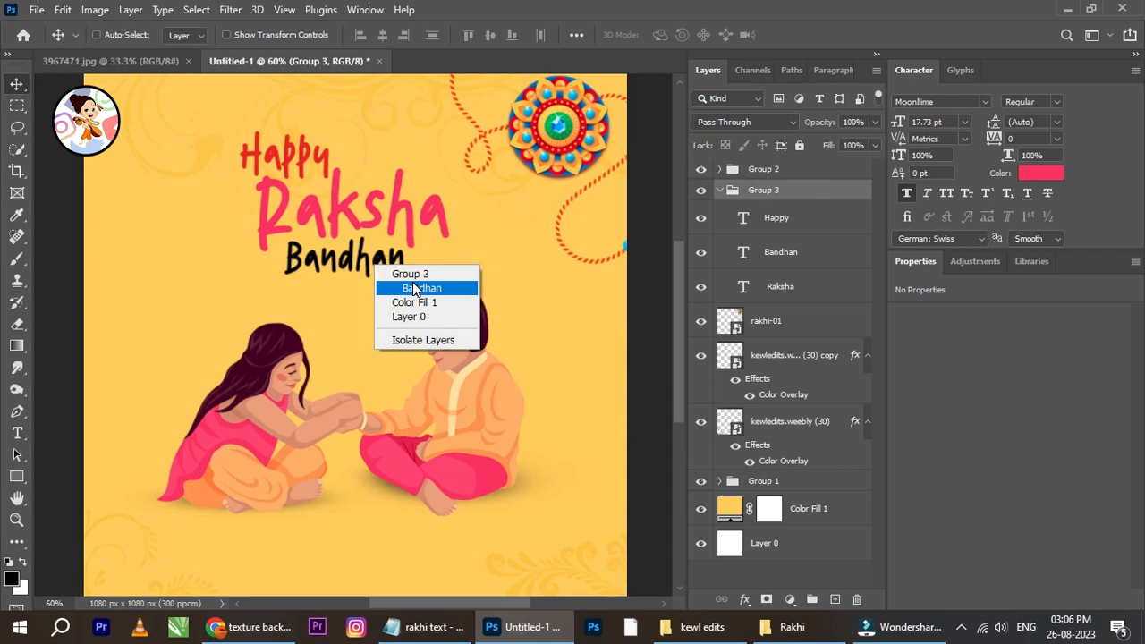
{"action": "left_click", "coordinate": [412, 281]}
{"action": "left_click", "coordinate": [1040, 173]}
{"action": "left_click_drag", "start_coordinate": [290, 157], "coordinate": [290, 158]}
{"action": "left_click", "coordinate": [995, 143]}
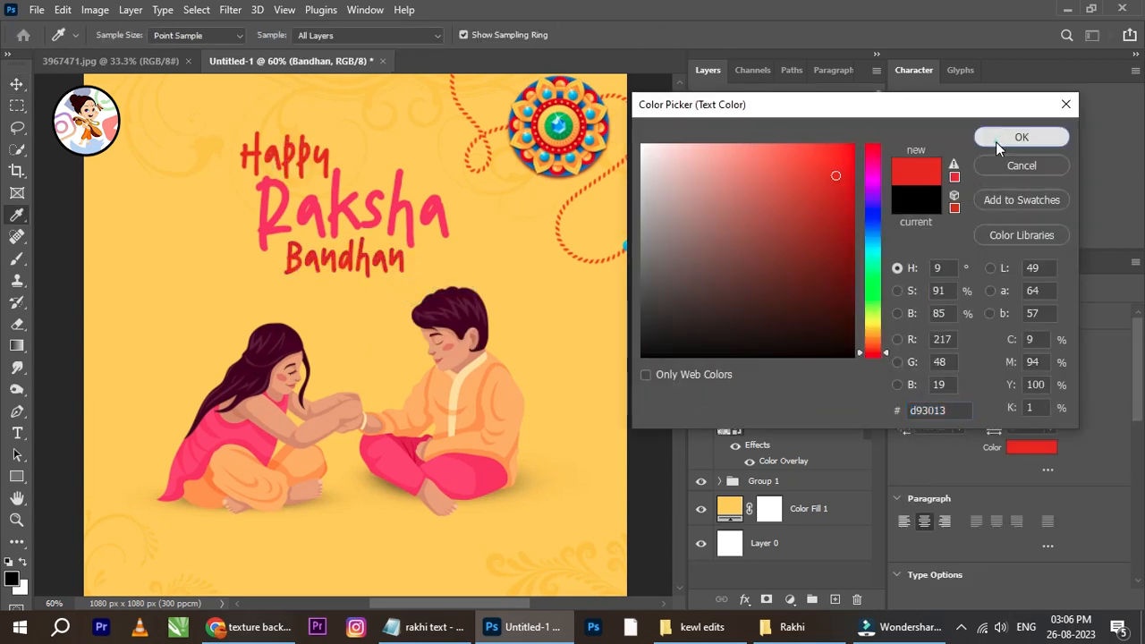
Try black (#000000) as the color of the "Raksha" text and check the overall look.
{"action": "scroll", "coordinate": [452, 210], "scroll_direction": "down", "scroll_amount": 3}
{"action": "scroll", "coordinate": [416, 218], "scroll_direction": "up", "scroll_amount": 3}
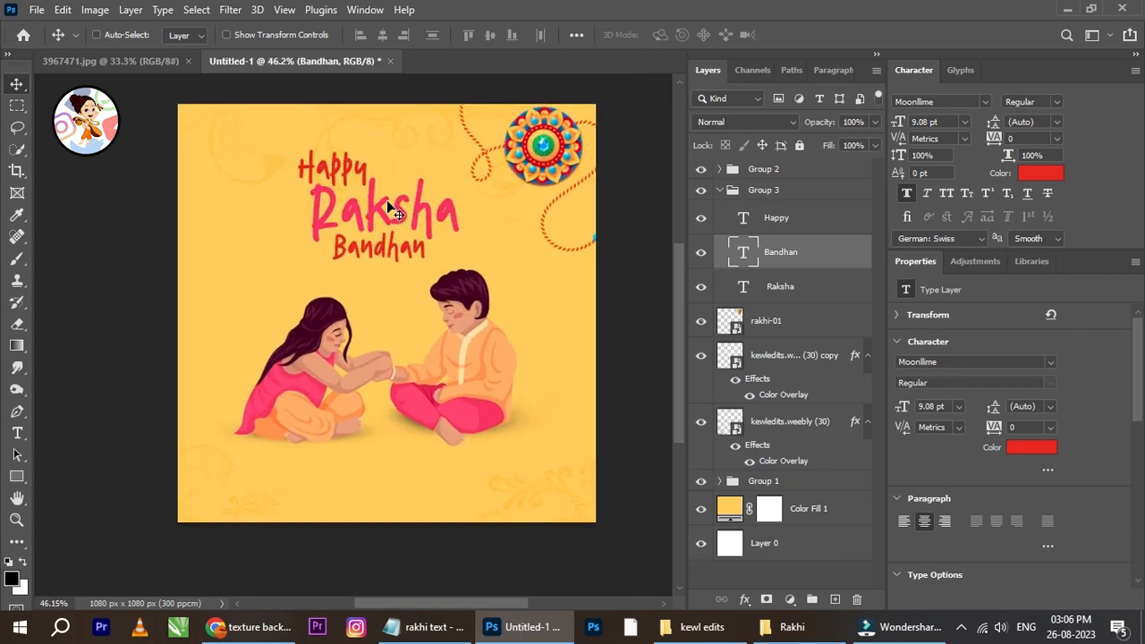
{"action": "scroll", "coordinate": [395, 219], "scroll_direction": "up", "scroll_amount": 1}
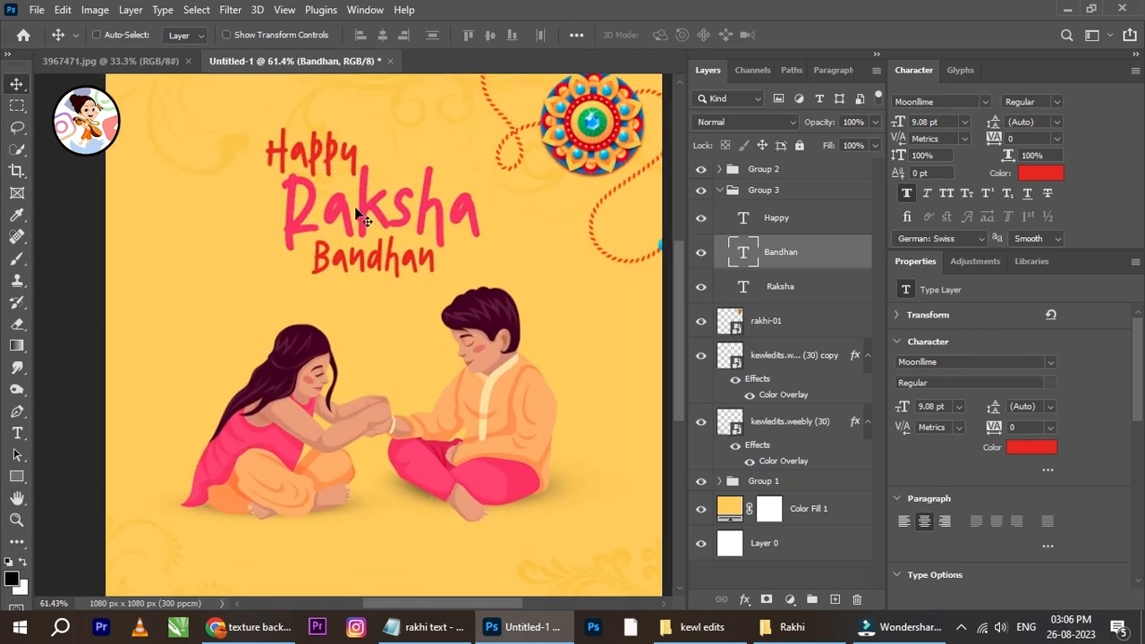
{"action": "right_click", "coordinate": [362, 220]}
{"action": "left_click", "coordinate": [398, 229]}
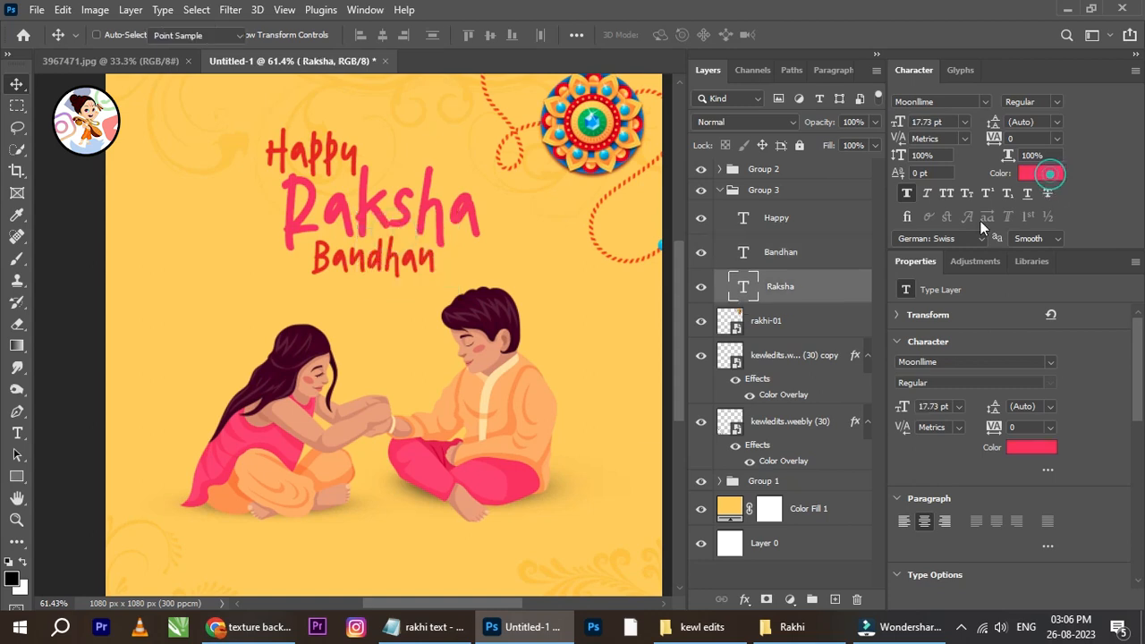
{"action": "left_click", "coordinate": [1040, 173]}
{"action": "type", "text": "000000"}
{"action": "left_click", "coordinate": [1020, 136]}
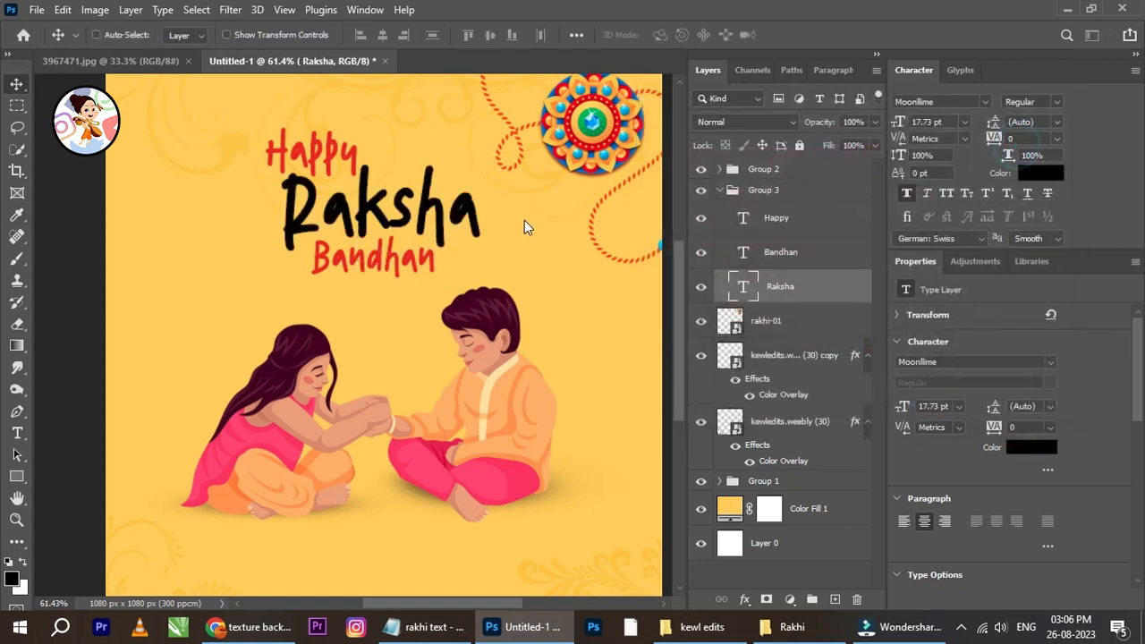
{"action": "scroll", "coordinate": [486, 248], "scroll_direction": "down", "scroll_amount": 2}
{"action": "scroll", "coordinate": [429, 264], "scroll_direction": "up", "scroll_amount": 1}
{"action": "scroll", "coordinate": [430, 264], "scroll_direction": "up", "scroll_amount": 3}
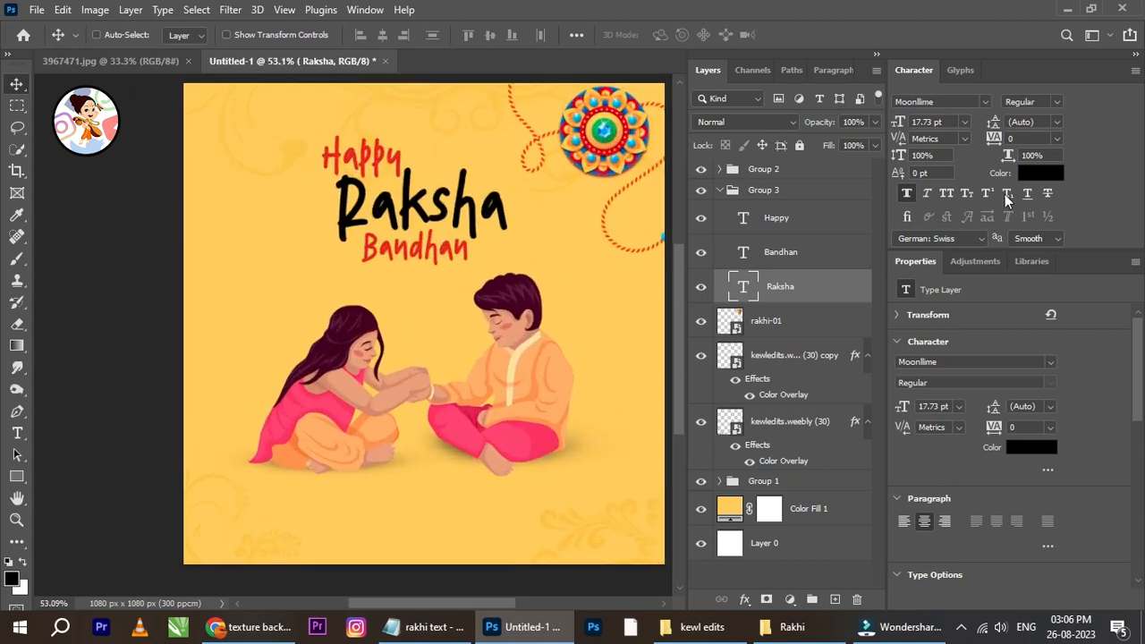
Set the "Raksha" text to crimson (#d7113c), a deeper shade of the pink sampled from the clothing, and review the design.
{"action": "left_click", "coordinate": [1042, 173]}
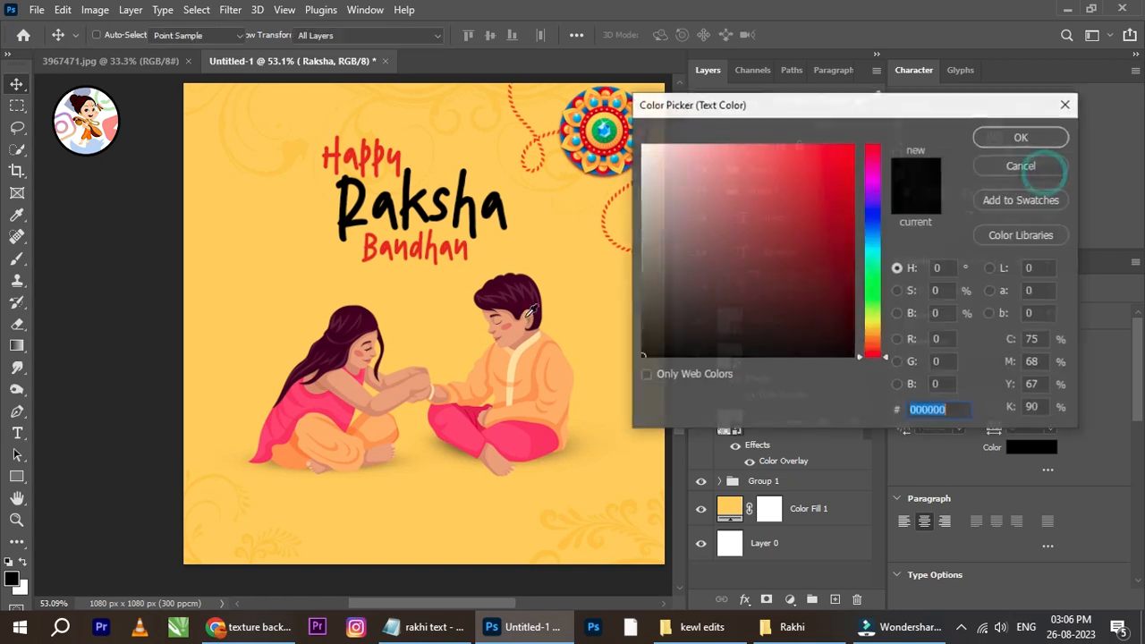
{"action": "left_click", "coordinate": [303, 392]}
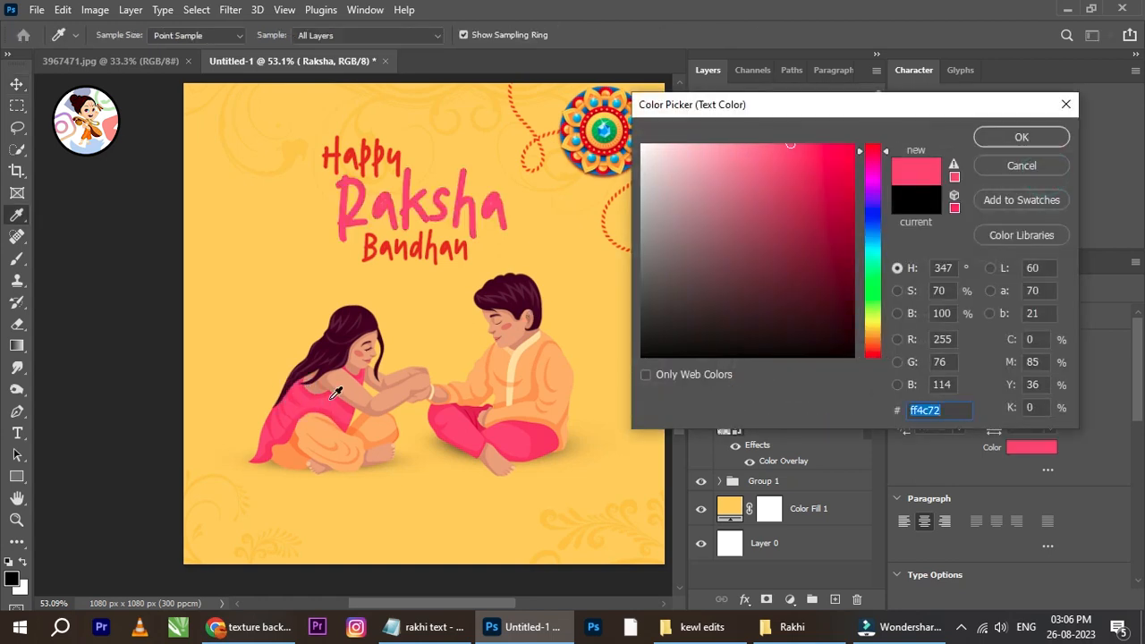
{"action": "left_click", "coordinate": [556, 434]}
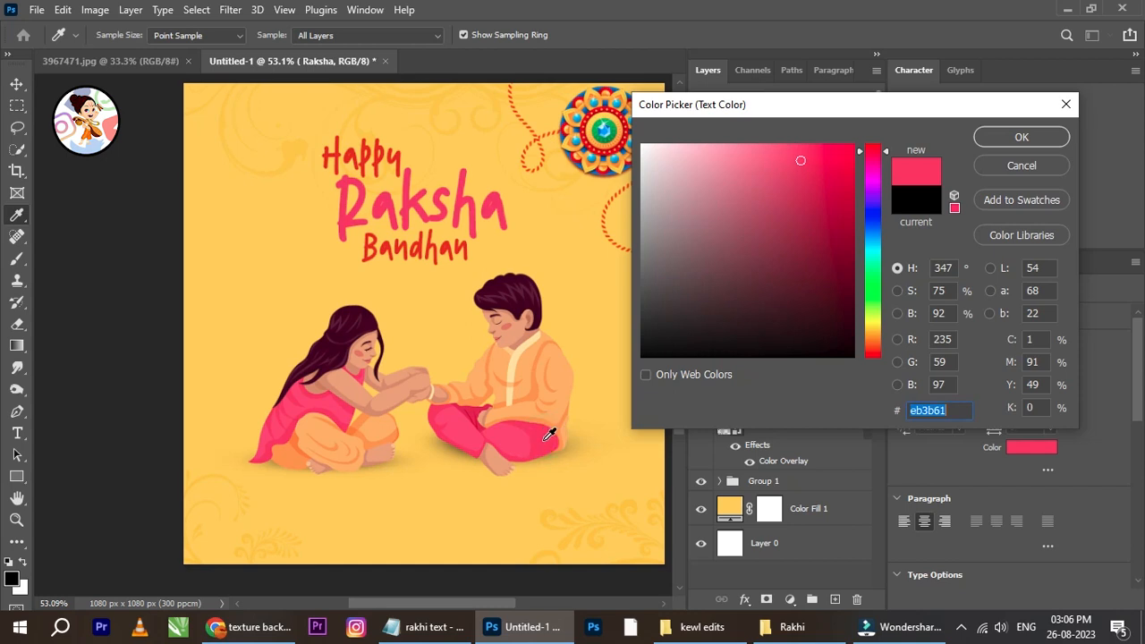
{"action": "left_click", "coordinate": [838, 177]}
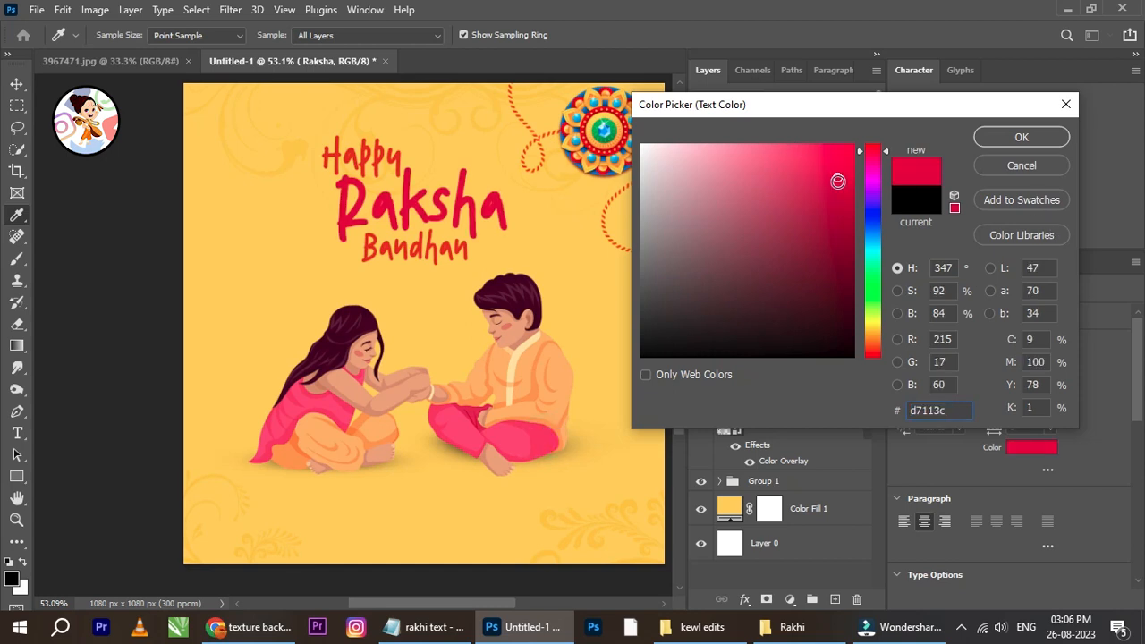
{"action": "left_click", "coordinate": [1004, 140]}
{"action": "scroll", "coordinate": [450, 199], "scroll_direction": "down", "scroll_amount": 2}
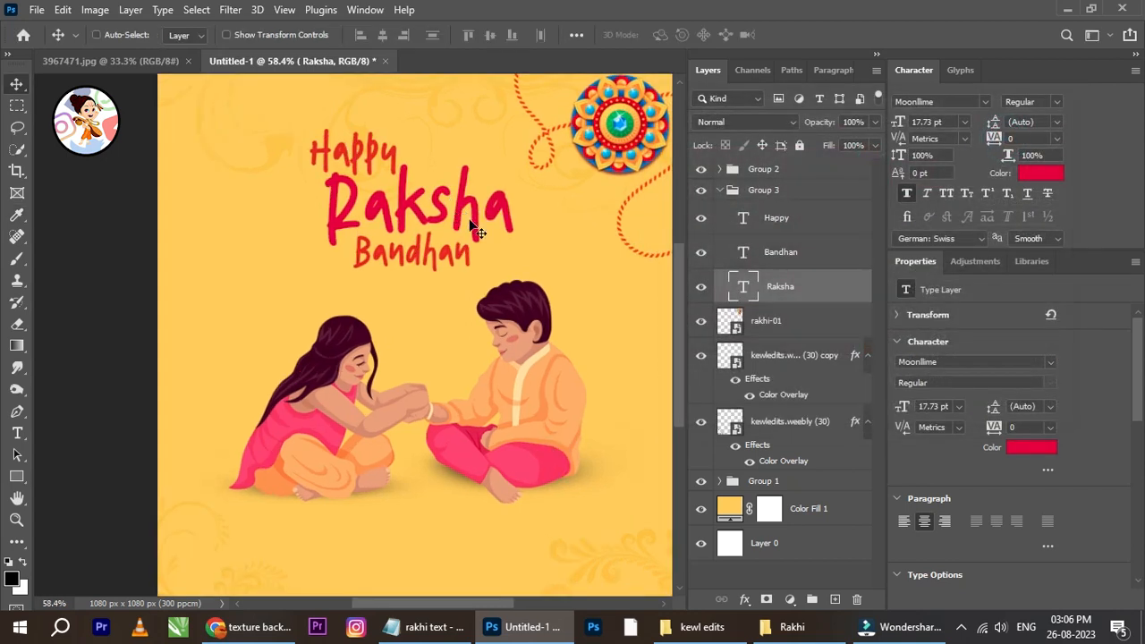
{"action": "scroll", "coordinate": [420, 193], "scroll_direction": "up", "scroll_amount": 2}
{"action": "scroll", "coordinate": [413, 201], "scroll_direction": "up", "scroll_amount": 2}
{"action": "scroll", "coordinate": [412, 201], "scroll_direction": "down", "scroll_amount": 2}
{"action": "scroll", "coordinate": [449, 202], "scroll_direction": "up", "scroll_amount": 1}
{"action": "left_click_drag", "start_coordinate": [454, 201], "coordinate": [362, 197]}
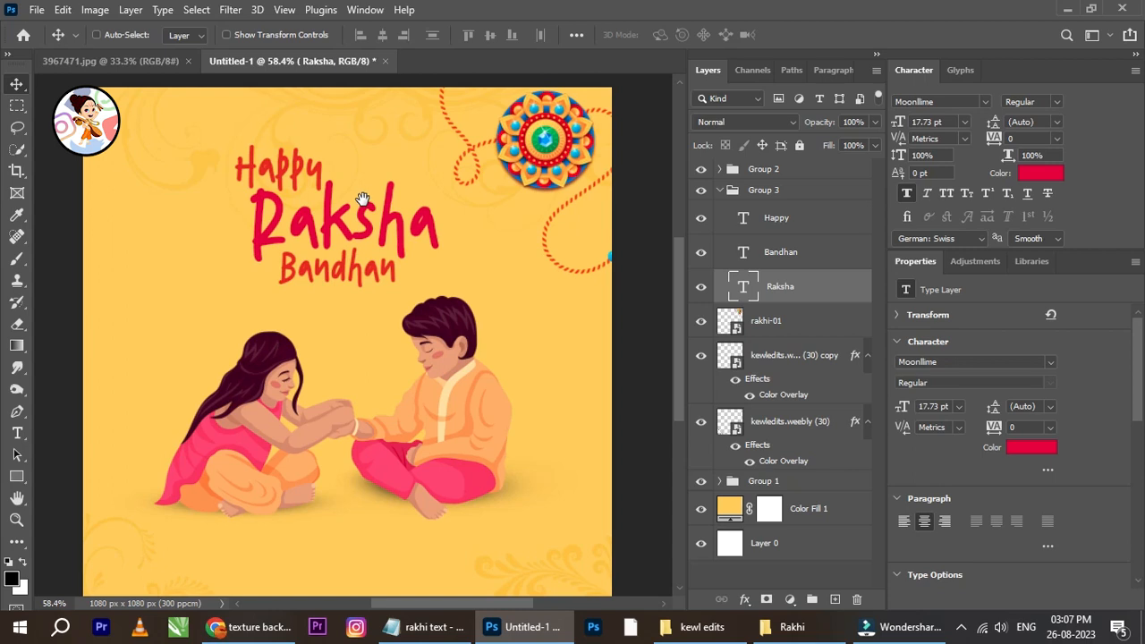
Collapse the headline group and scale the brother-sister illustration group down slightly.
{"action": "scroll", "coordinate": [362, 198], "scroll_direction": "down", "scroll_amount": 2}
{"action": "scroll", "coordinate": [348, 256], "scroll_direction": "up", "scroll_amount": 1}
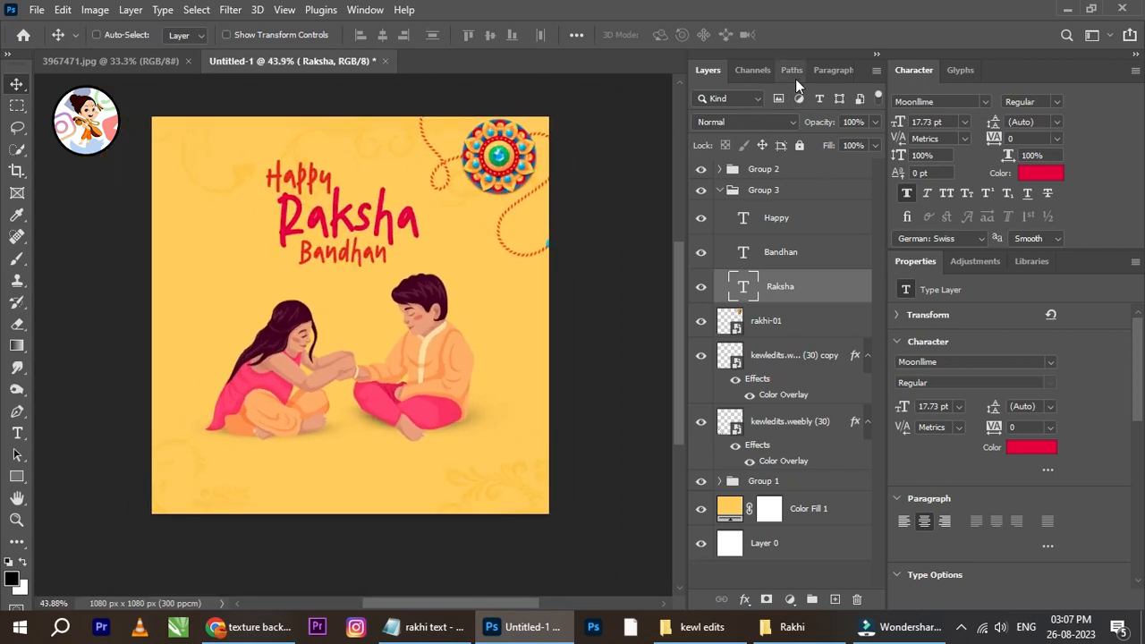
{"action": "left_click", "coordinate": [719, 191]}
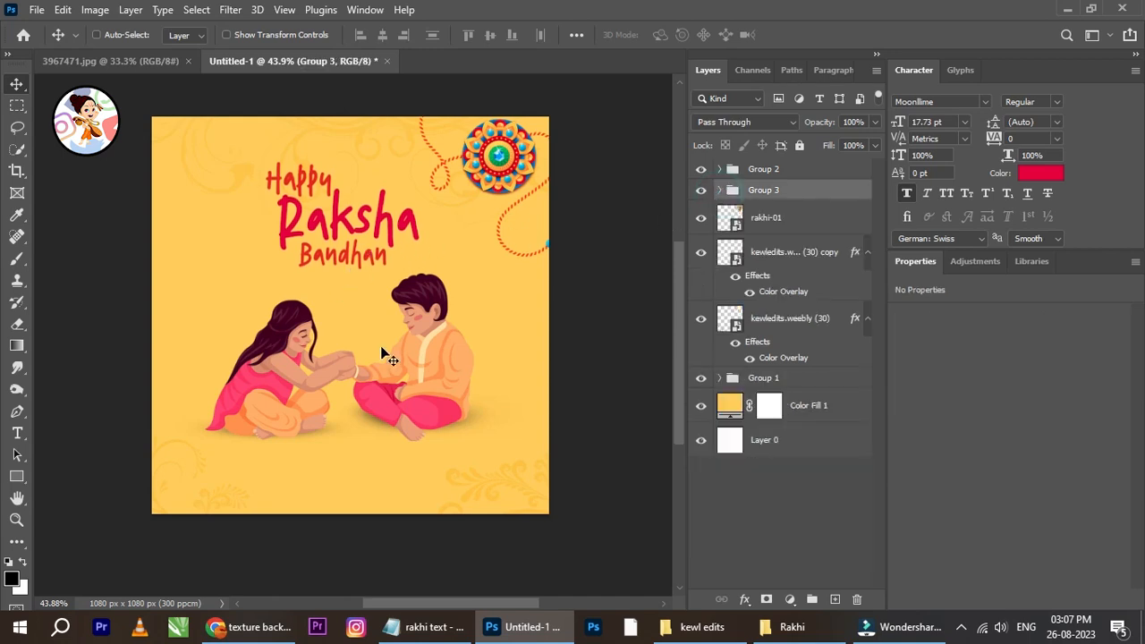
{"action": "right_click", "coordinate": [422, 308]}
{"action": "left_click", "coordinate": [453, 317]}
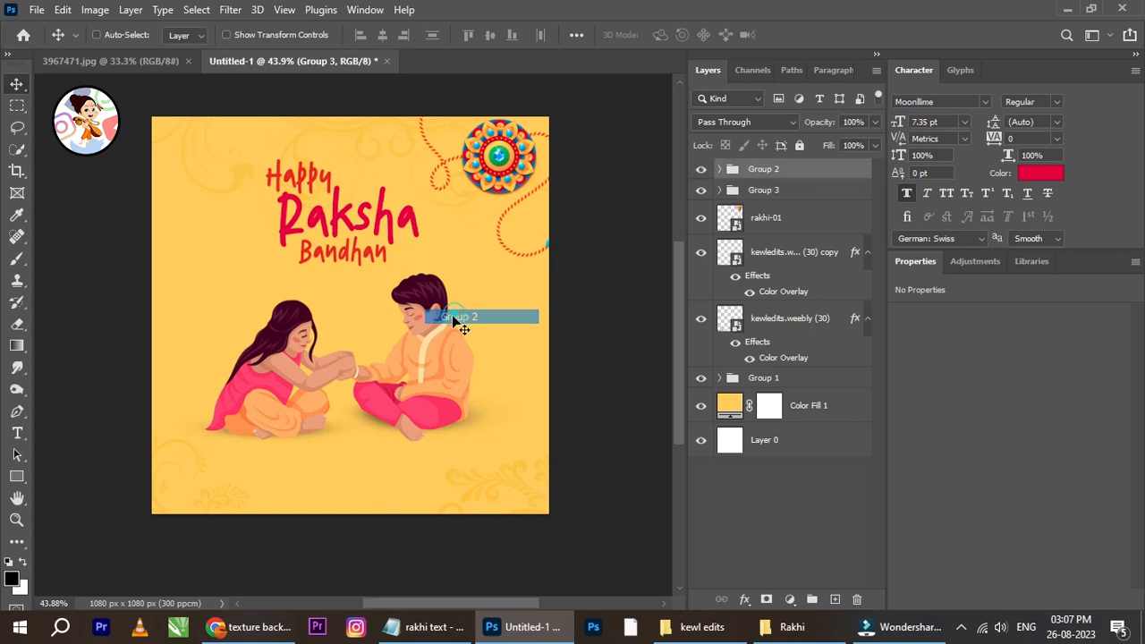
{"action": "key", "text": "ctrl"}
{"action": "key", "text": "ctrl+t"}
{"action": "left_click_drag", "start_coordinate": [172, 445], "coordinate": [186, 436]}
{"action": "left_click", "coordinate": [830, 36]}
Center the illustration group horizontally on the canvas and nudge it slightly upward.
{"action": "left_click", "coordinate": [791, 440], "text": "ctrl"}
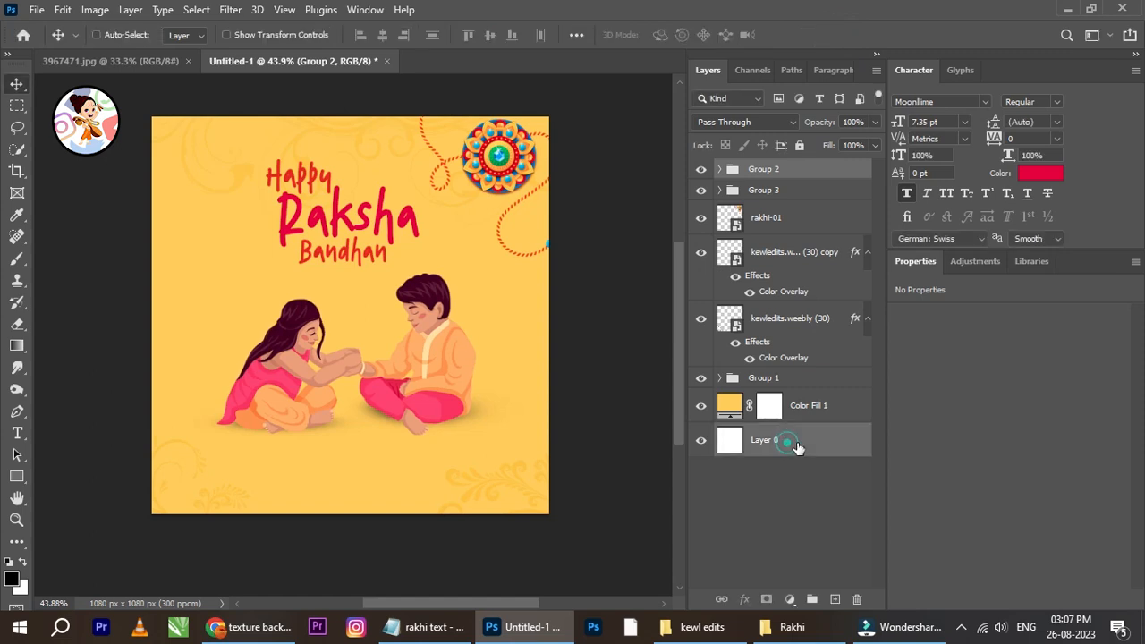
{"action": "left_click", "coordinate": [382, 36]}
{"action": "left_click", "coordinate": [763, 174]}
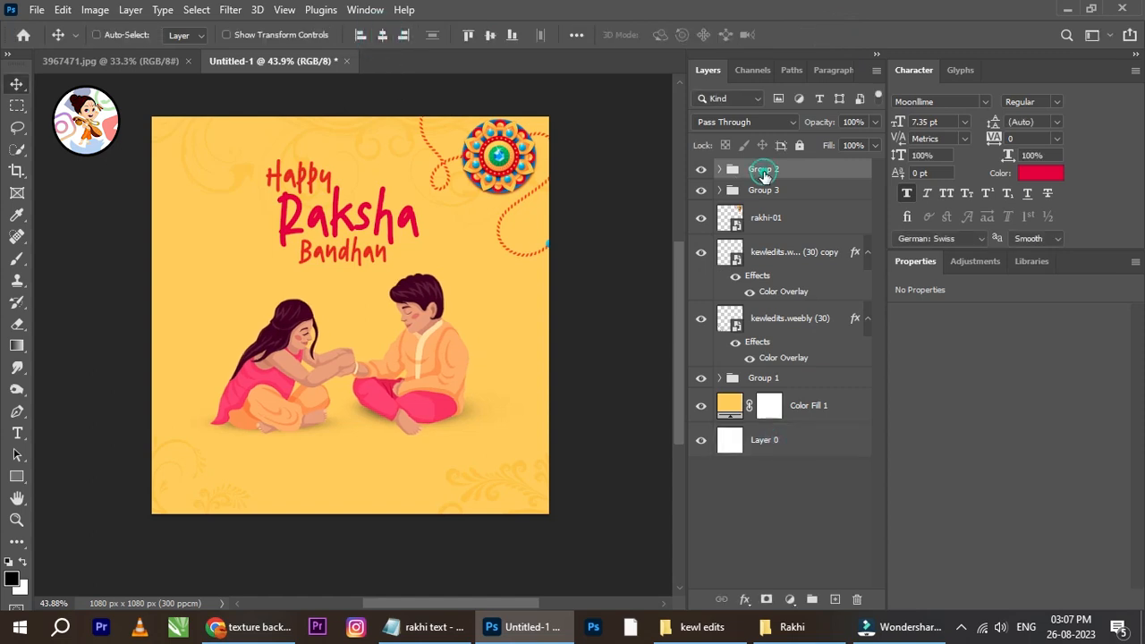
{"action": "key", "text": "shift+Up"}
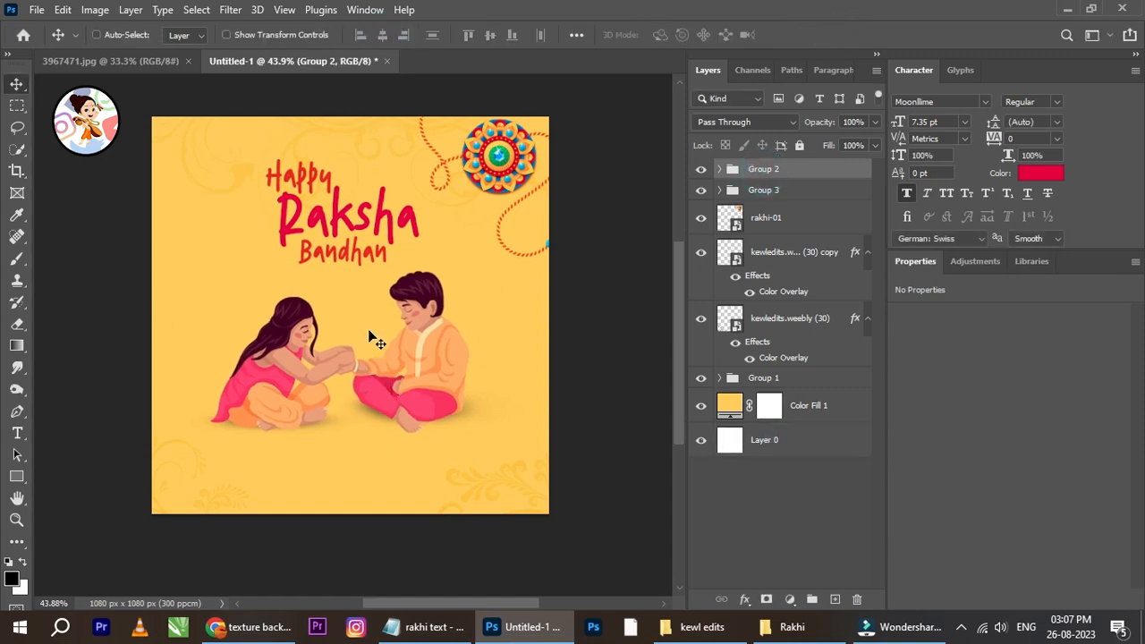
{"action": "scroll", "coordinate": [380, 483], "scroll_direction": "up", "scroll_amount": 1}
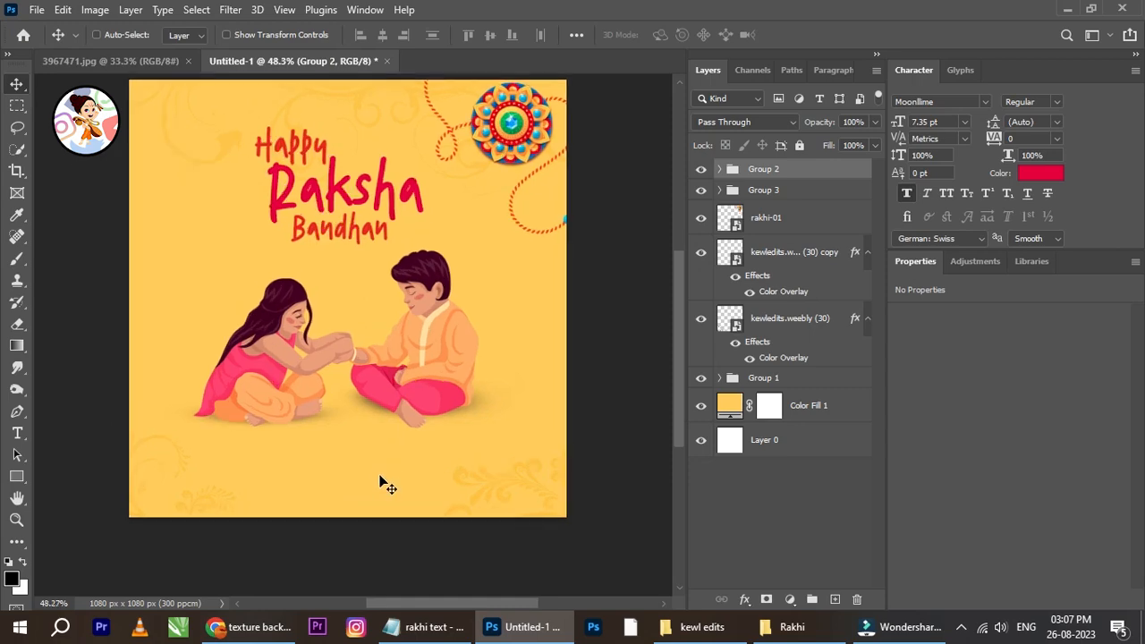
Switch to the "rakhi text" Notepad file and copy the line starting "May you always be by each other's side".
{"action": "left_click", "coordinate": [818, 629]}
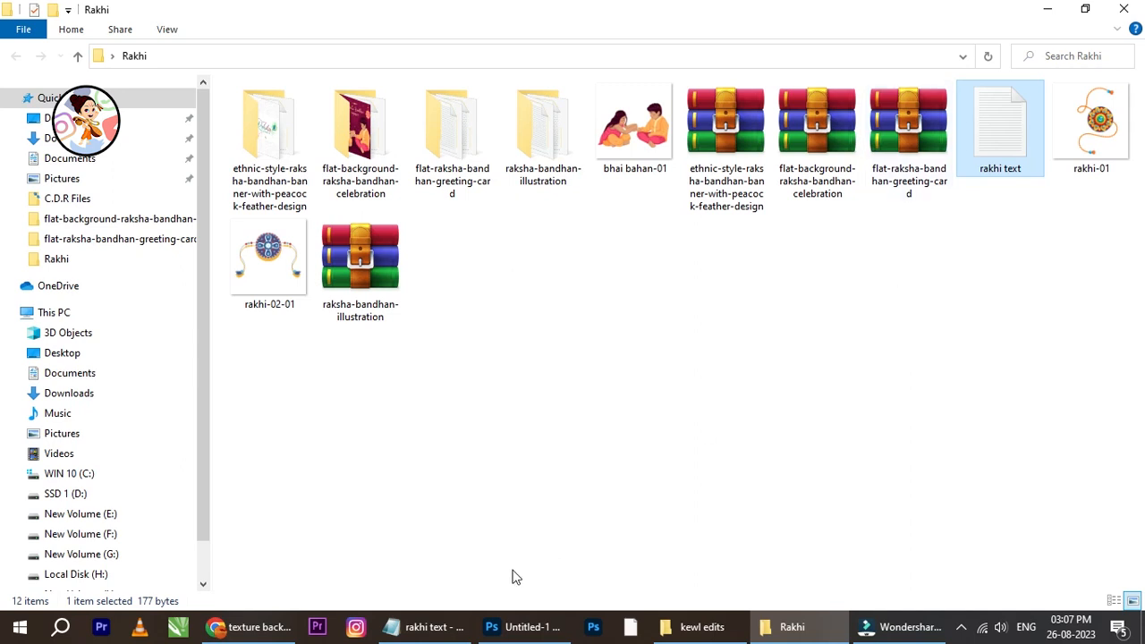
{"action": "left_click", "coordinate": [433, 626]}
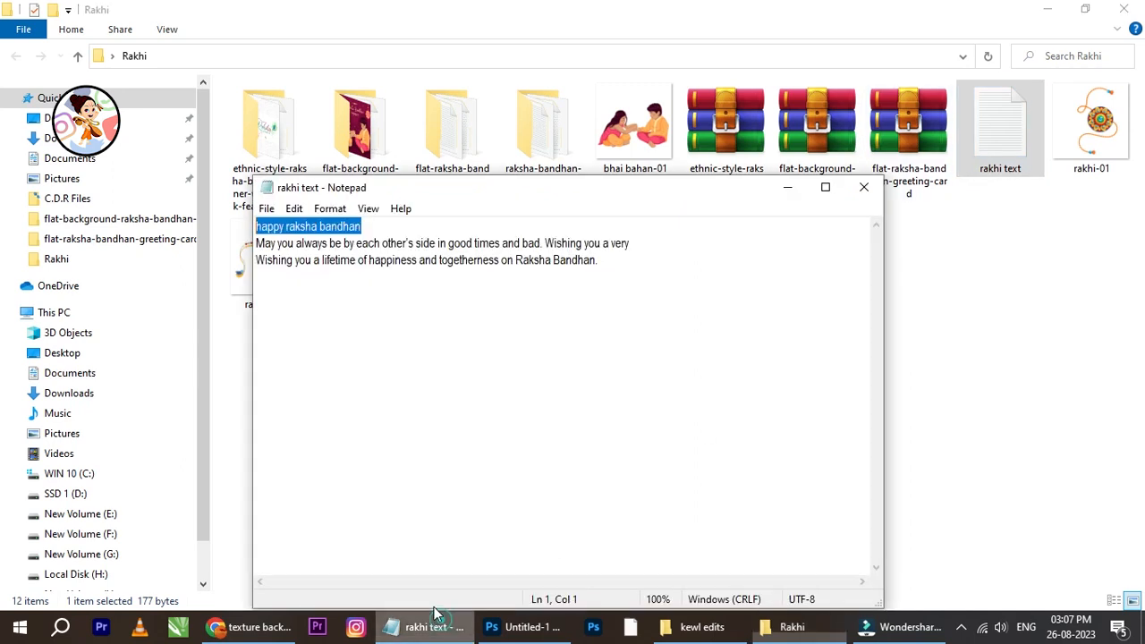
{"action": "left_click", "coordinate": [604, 261]}
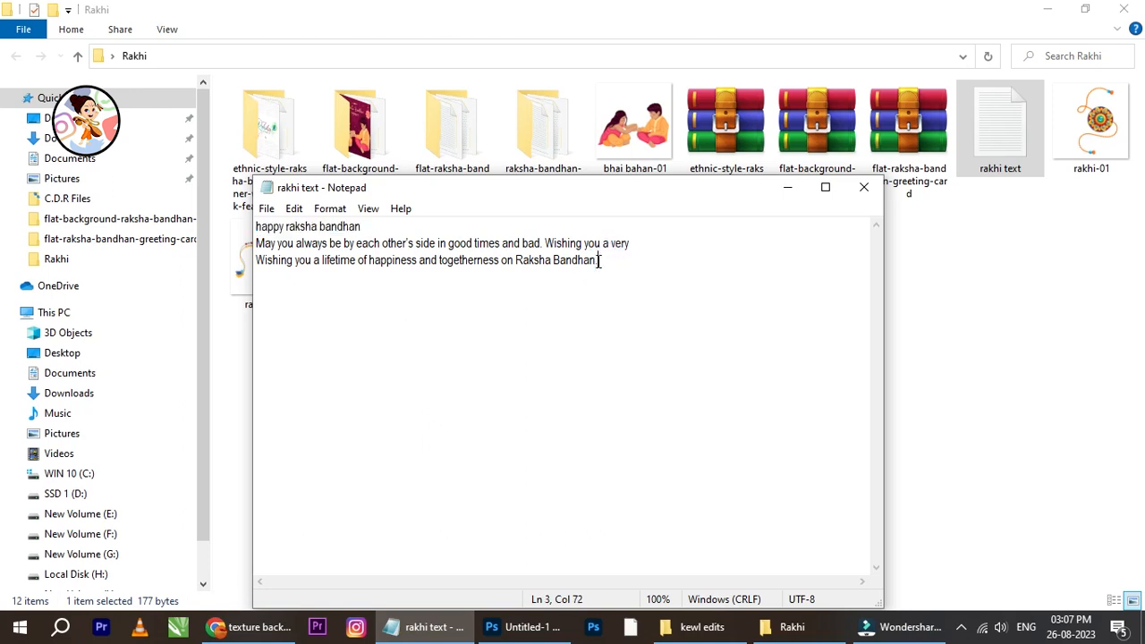
{"action": "left_click_drag", "start_coordinate": [646, 237], "coordinate": [257, 243]}
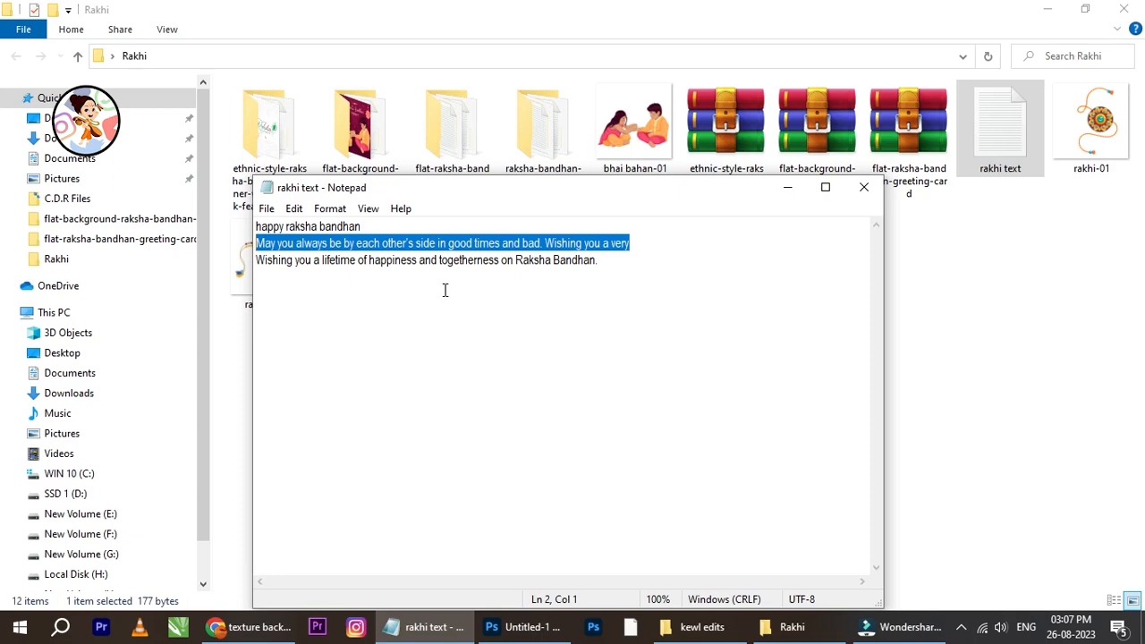
Switch back to Photoshop and paste the copied wish as a new text layer below the illustration.
{"action": "left_click", "coordinate": [523, 625]}
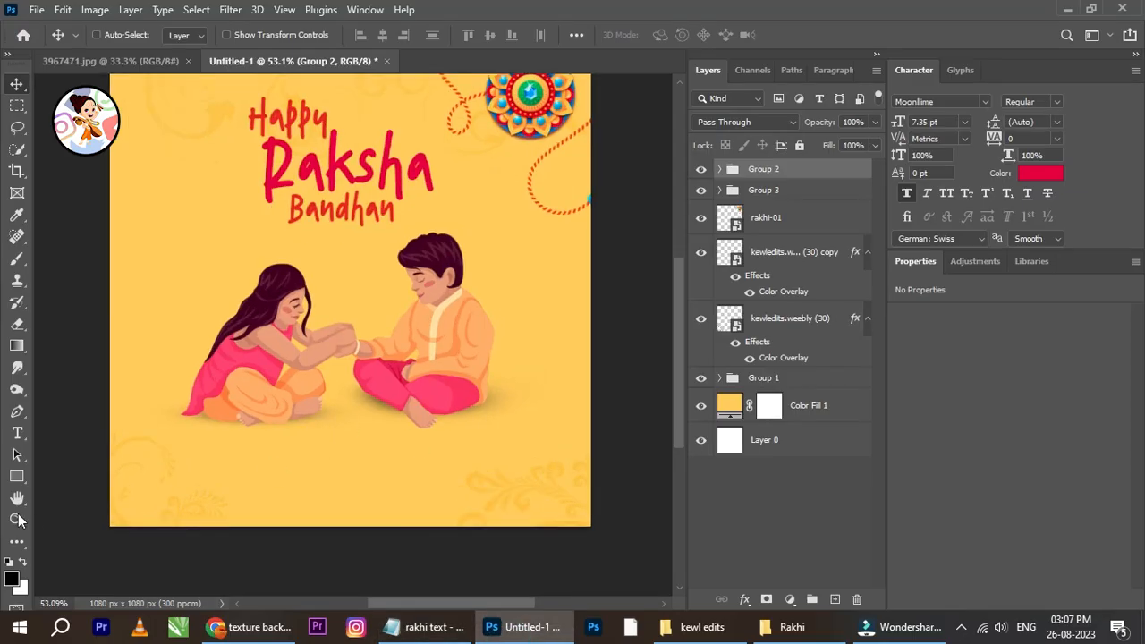
{"action": "left_click", "coordinate": [17, 432]}
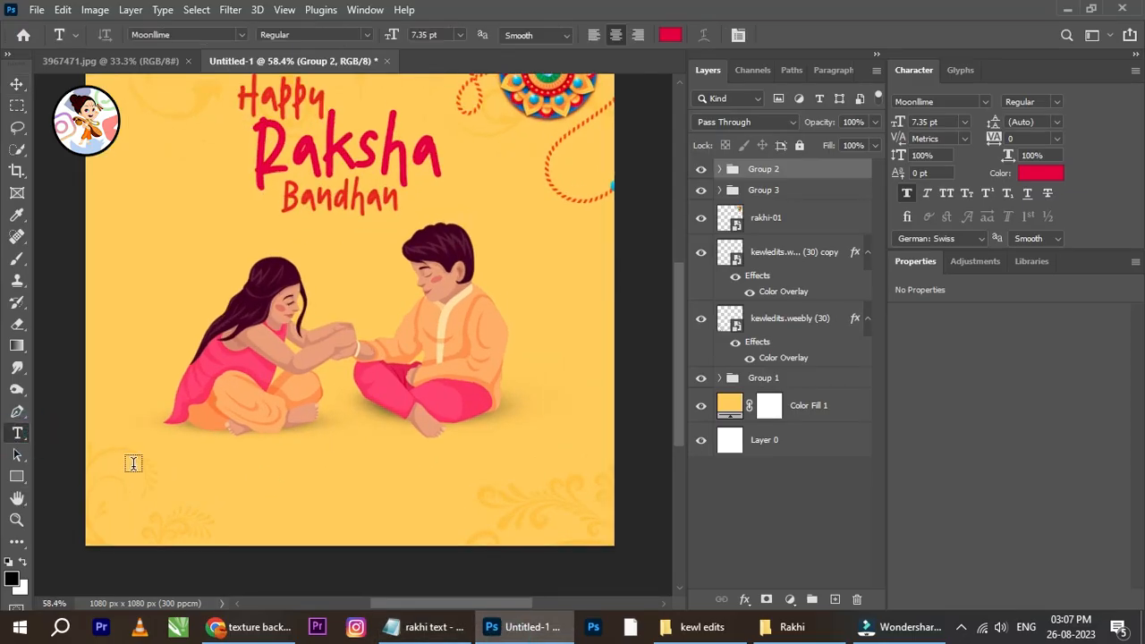
{"action": "left_click", "coordinate": [133, 462]}
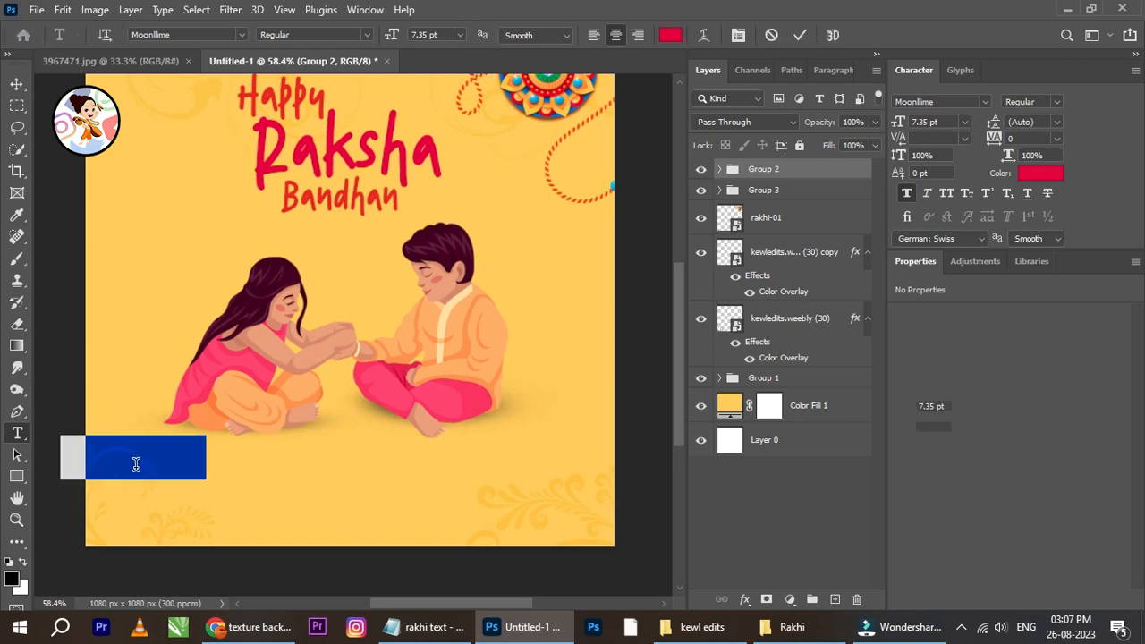
{"action": "key", "text": "ctrl+v"}
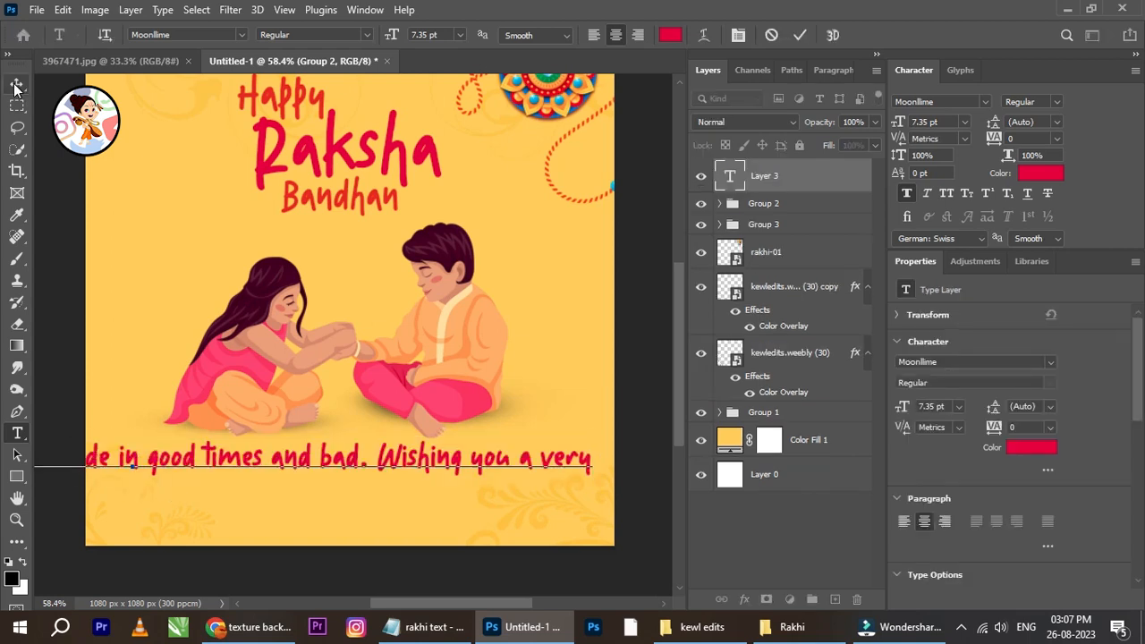
{"action": "left_click", "coordinate": [17, 83]}
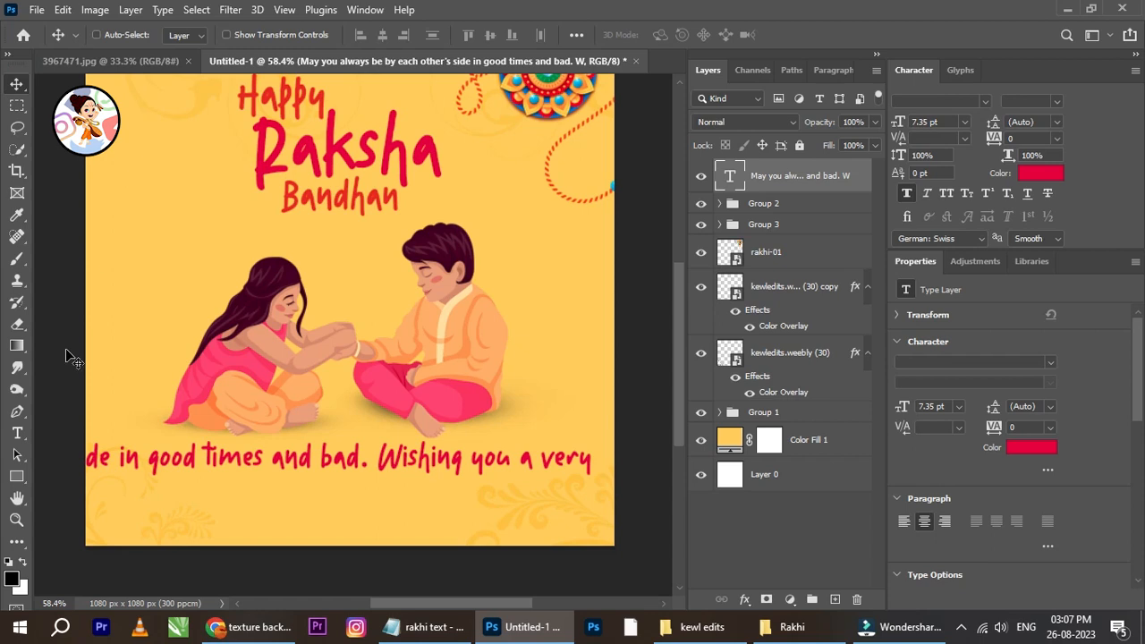
Change the wish text's font to MADE Avenue PERSONAL USE.
{"action": "left_click", "coordinate": [17, 433]}
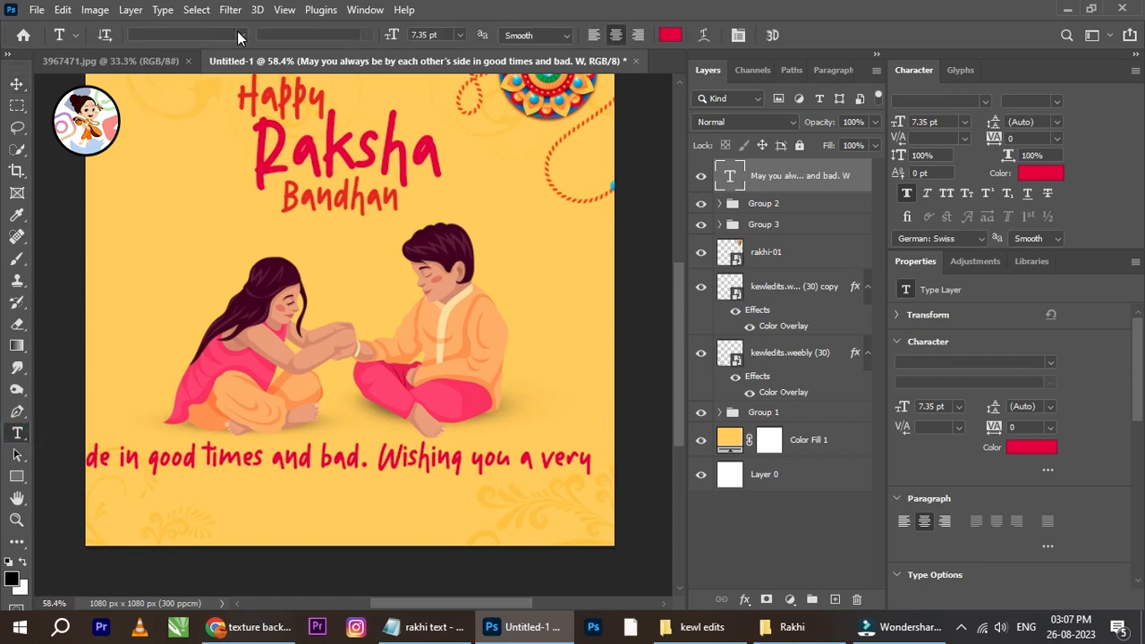
{"action": "left_click", "coordinate": [237, 37]}
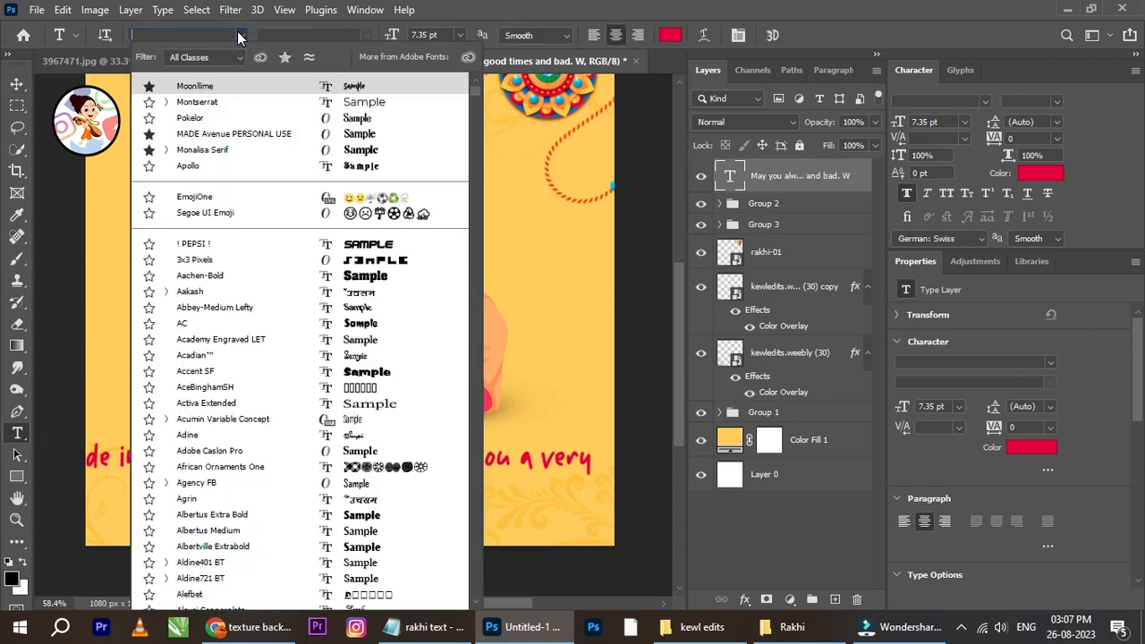
{"action": "left_click", "coordinate": [371, 135]}
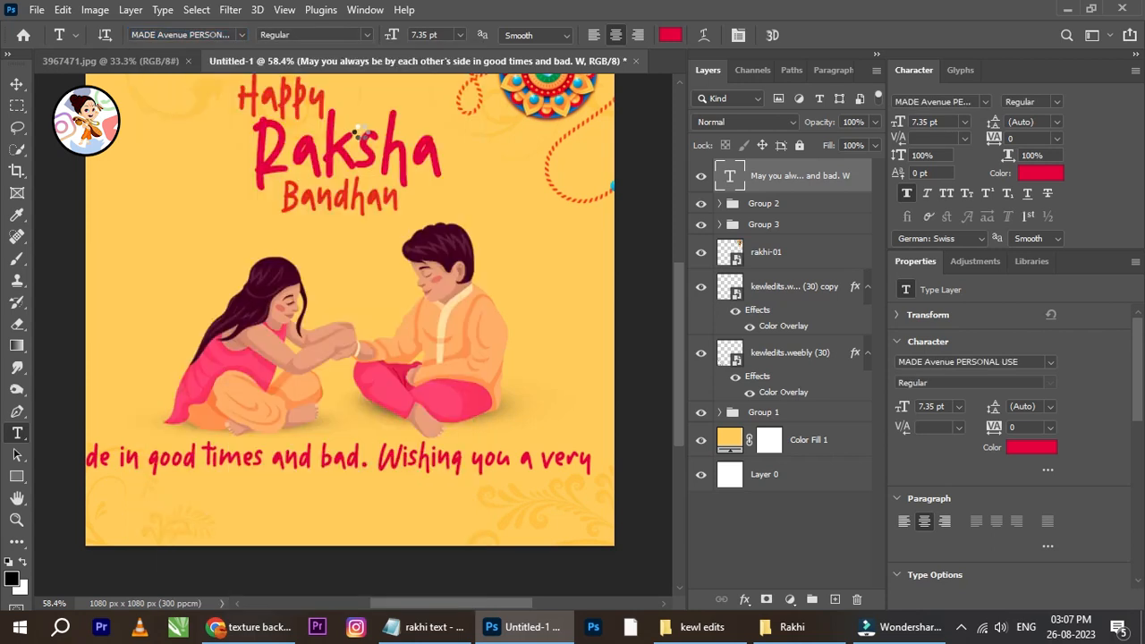
{"action": "left_click", "coordinate": [16, 83]}
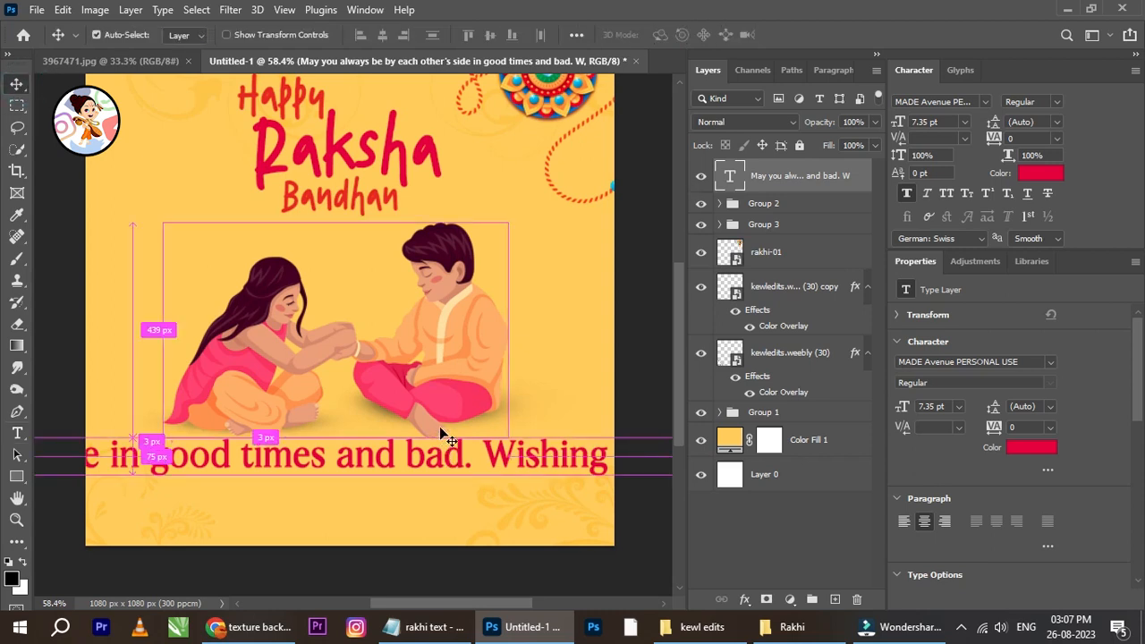
Scale the wish text down to 3.1 pt and center it horizontally below the illustration.
{"action": "key", "text": "ctrl+t"}
{"action": "scroll", "coordinate": [311, 458], "scroll_direction": "down", "scroll_amount": 5}
{"action": "scroll", "coordinate": [310, 458], "scroll_direction": "down", "scroll_amount": 1}
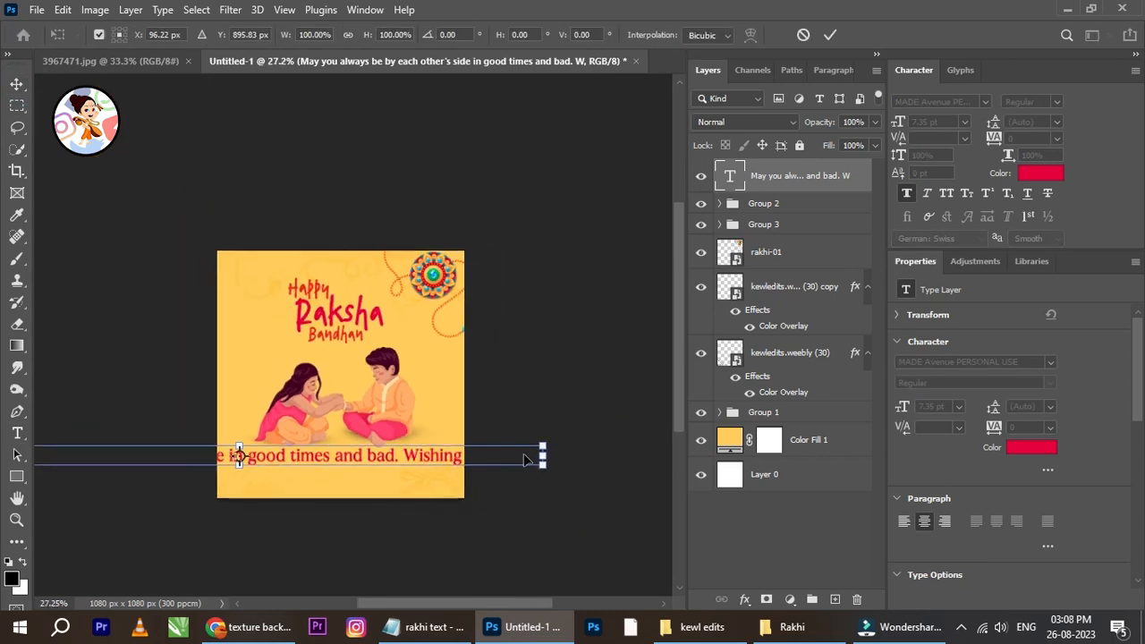
{"action": "left_click_drag", "start_coordinate": [541, 455], "coordinate": [358, 460]}
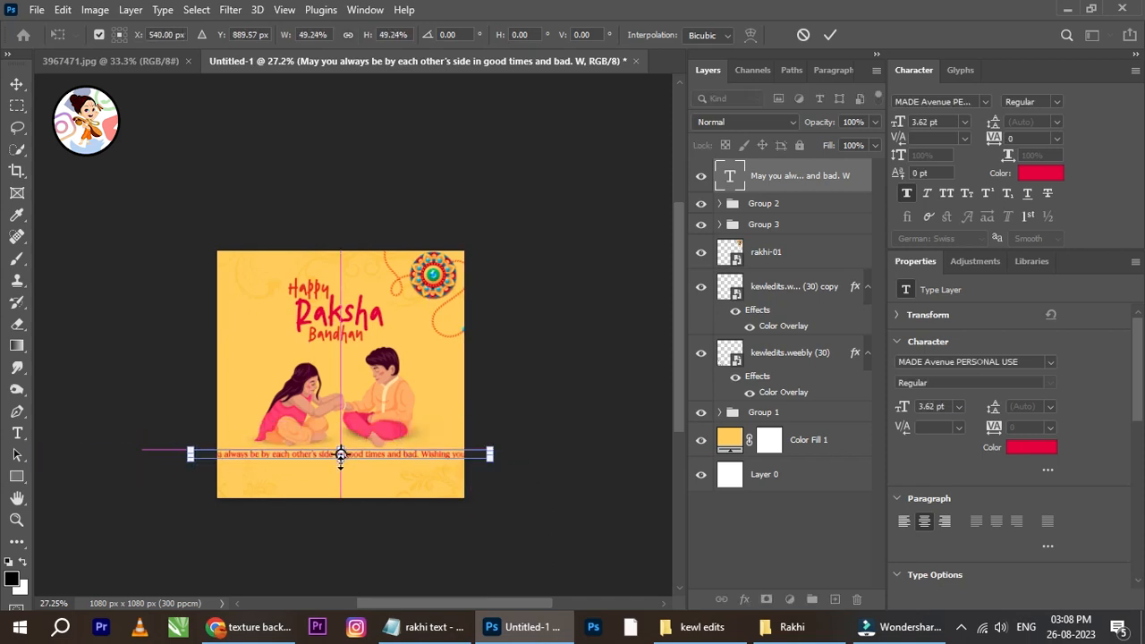
{"action": "scroll", "coordinate": [358, 461], "scroll_direction": "up", "scroll_amount": 5}
{"action": "scroll", "coordinate": [368, 462], "scroll_direction": "up", "scroll_amount": 1}
{"action": "left_click_drag", "start_coordinate": [459, 452], "coordinate": [372, 346]}
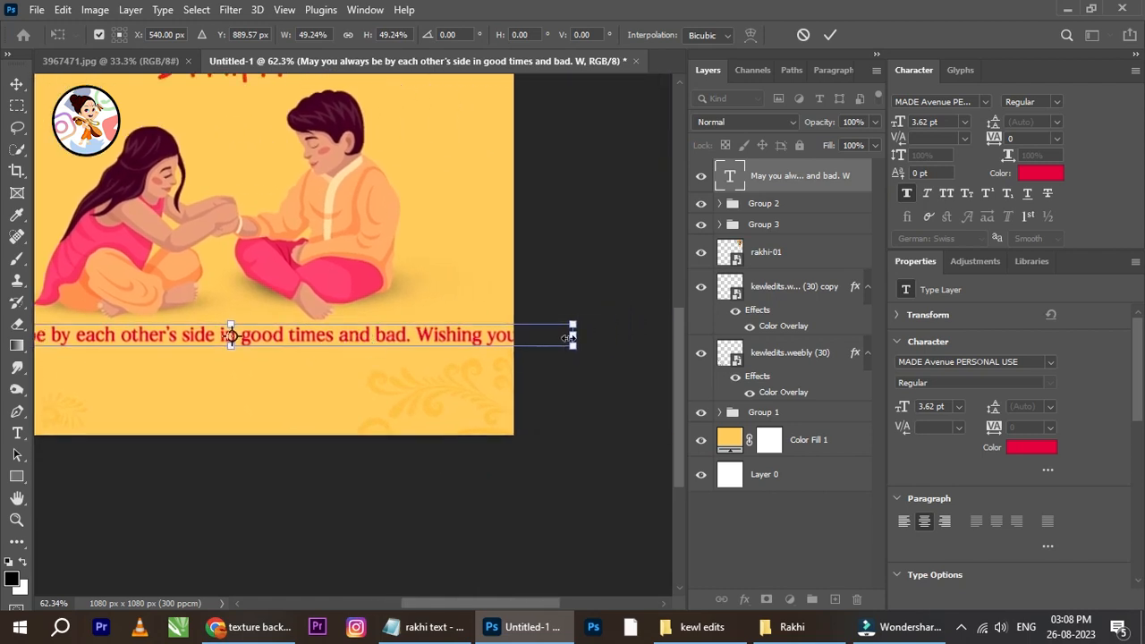
{"action": "left_click_drag", "start_coordinate": [538, 337], "coordinate": [476, 335]}
{"action": "left_click", "coordinate": [830, 34]}
Break the wish text into two lines after "each other's".
{"action": "left_click", "coordinate": [20, 434]}
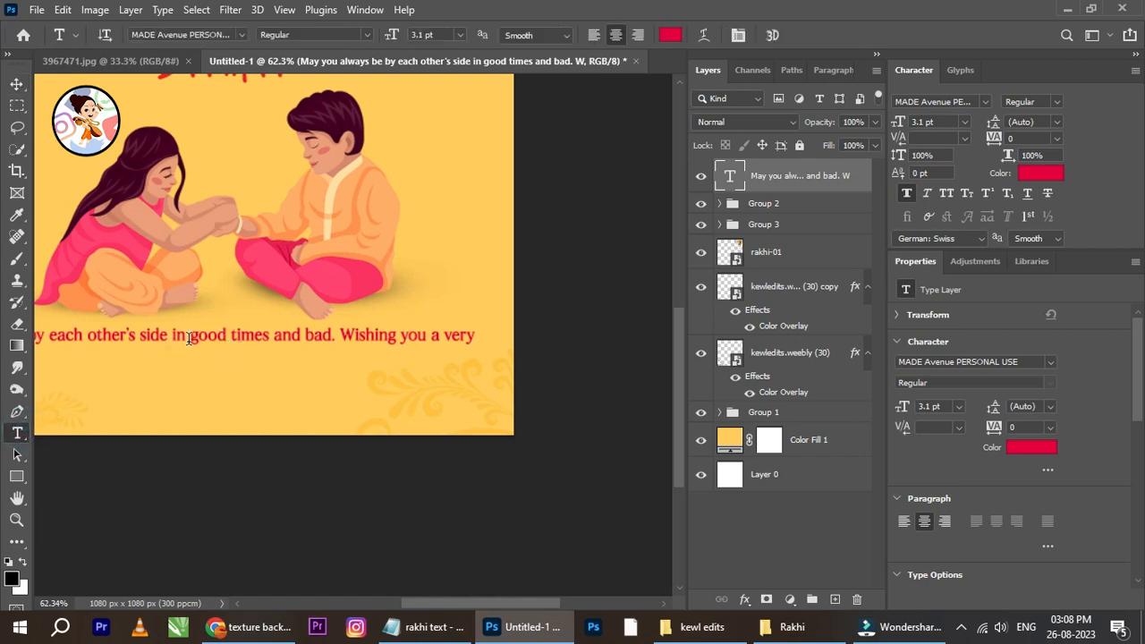
{"action": "left_click", "coordinate": [142, 336]}
{"action": "key", "text": "Return"}
{"action": "scroll", "coordinate": [170, 362], "scroll_direction": "down", "scroll_amount": 2}
{"action": "scroll", "coordinate": [198, 355], "scroll_direction": "up", "scroll_amount": 2}
{"action": "left_click", "coordinate": [17, 83]}
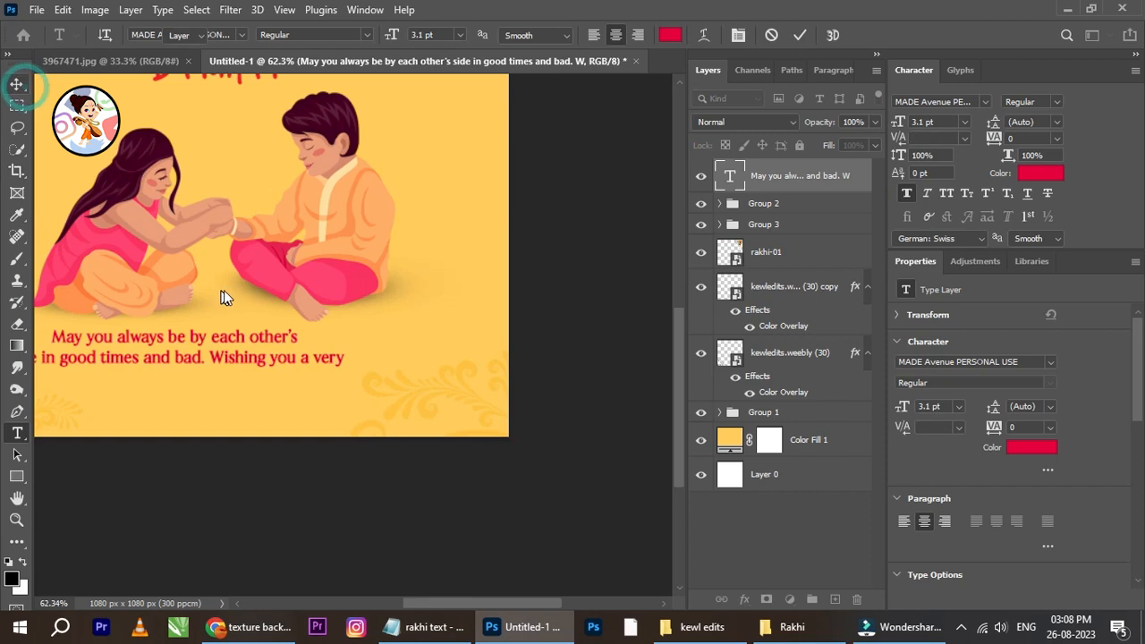
Move the two-line wish text to the center below the illustration and nudge it slightly upward.
{"action": "scroll", "coordinate": [223, 298], "scroll_direction": "down", "scroll_amount": 2}
{"action": "left_click_drag", "start_coordinate": [299, 349], "coordinate": [384, 357]}
{"action": "key", "text": "Up"}
{"action": "key", "text": "Up"}
{"action": "key", "text": "Up"}
{"action": "key", "text": "Up"}
{"action": "key", "text": "Up"}
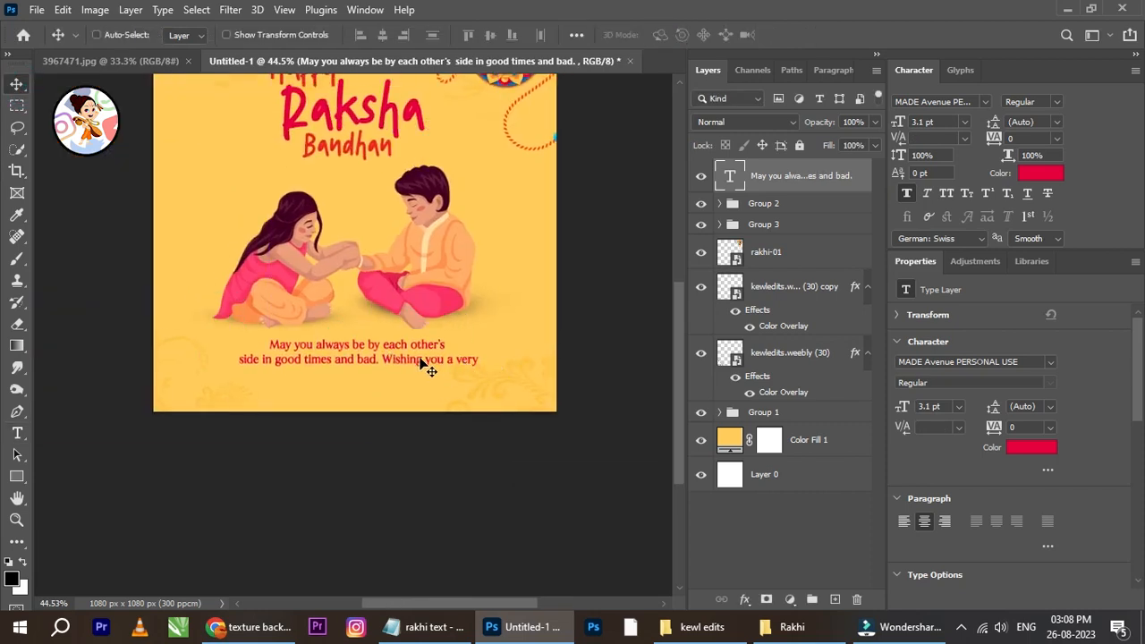
Set the wish text's color to black (#000000) and check the overall design.
{"action": "scroll", "coordinate": [421, 363], "scroll_direction": "up", "scroll_amount": 1}
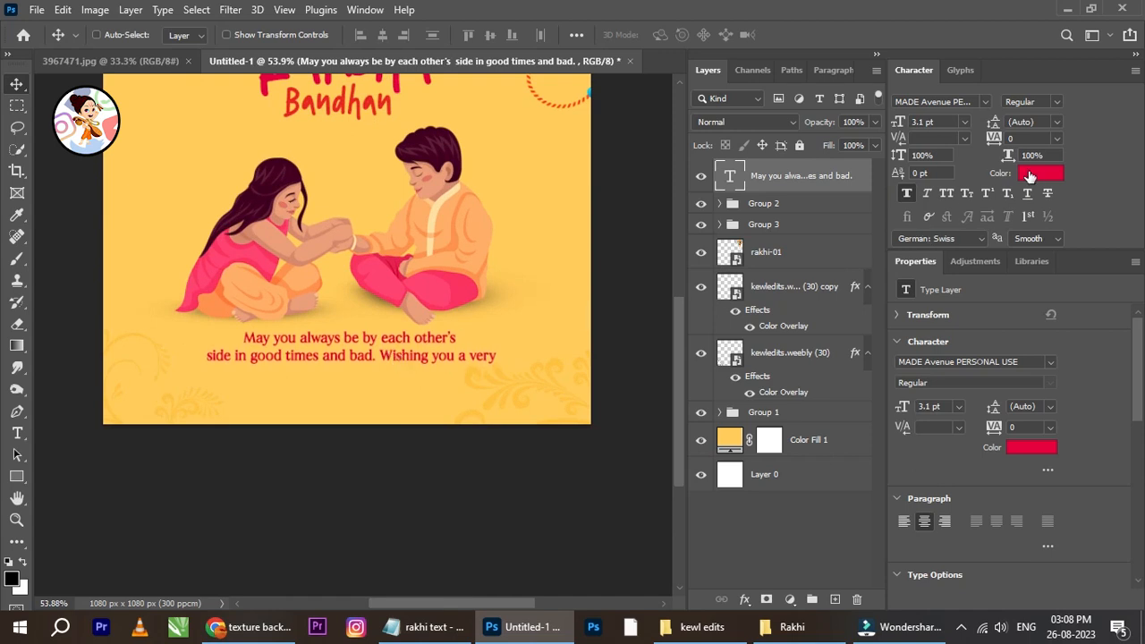
{"action": "left_click", "coordinate": [1029, 175]}
{"action": "type", "text": "000000"}
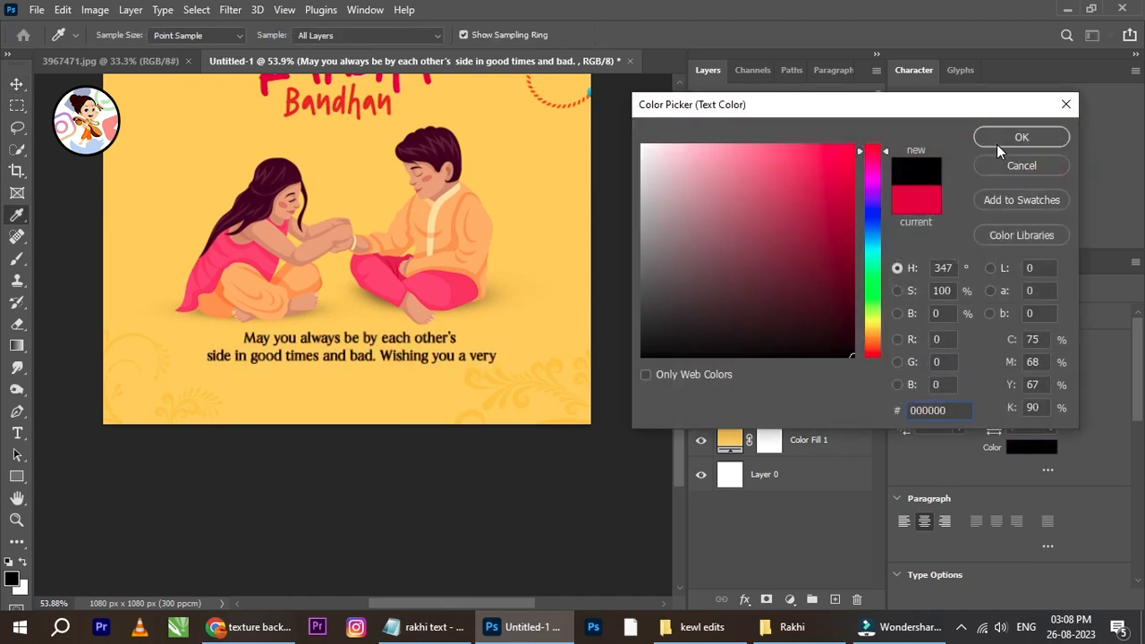
{"action": "left_click", "coordinate": [996, 144]}
{"action": "left_click", "coordinate": [16, 84]}
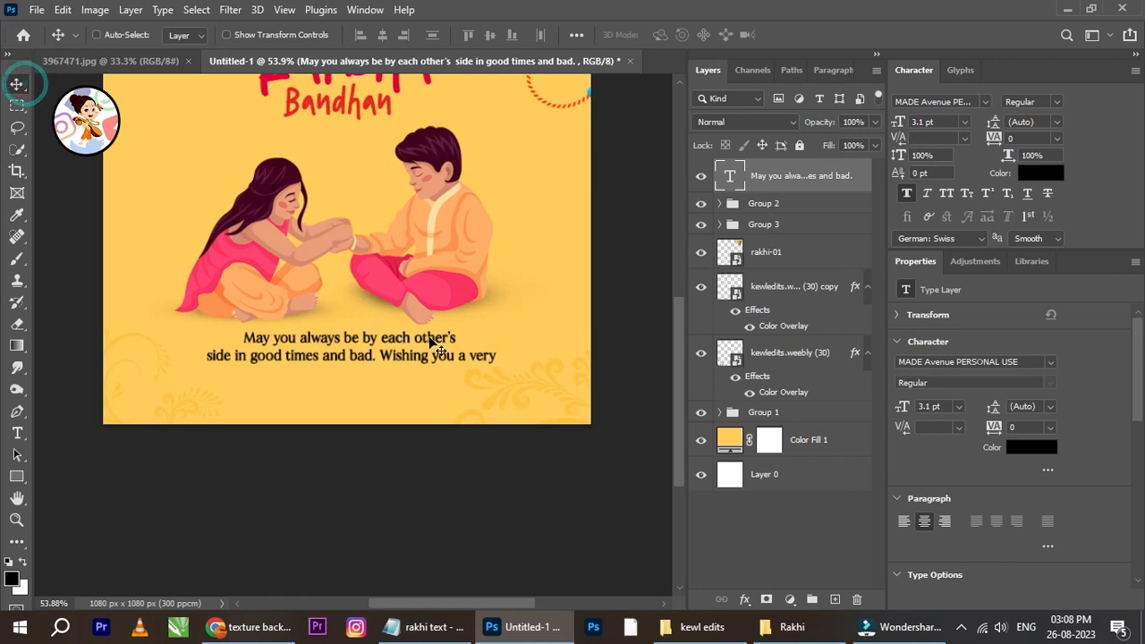
{"action": "scroll", "coordinate": [447, 331], "scroll_direction": "down", "scroll_amount": 2}
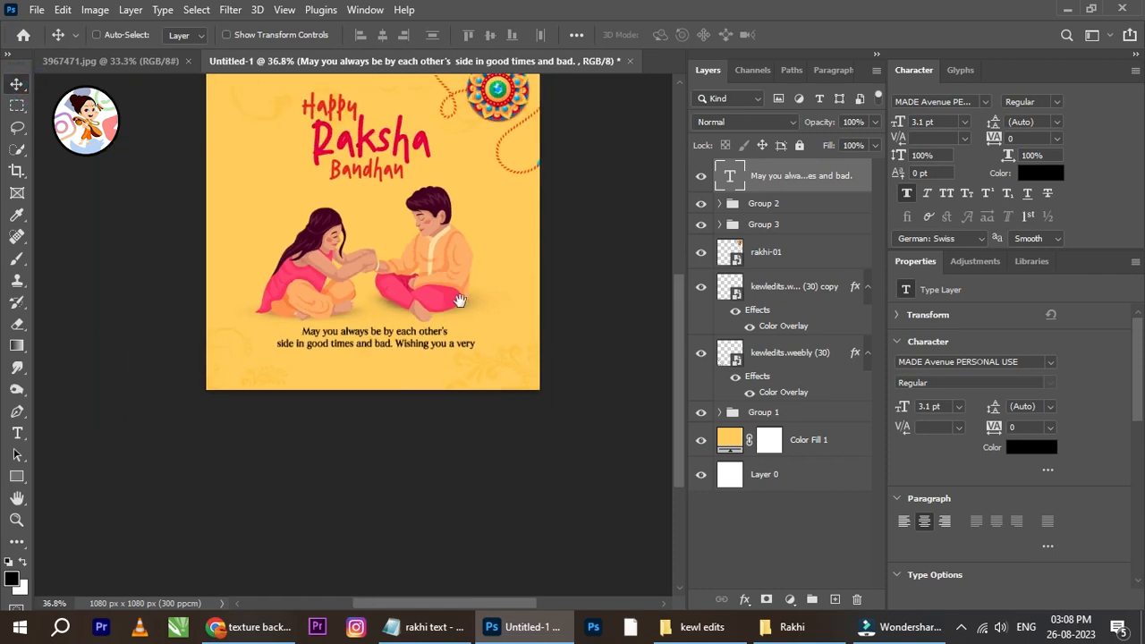
{"action": "scroll", "coordinate": [459, 300], "scroll_direction": "up", "scroll_amount": 3}
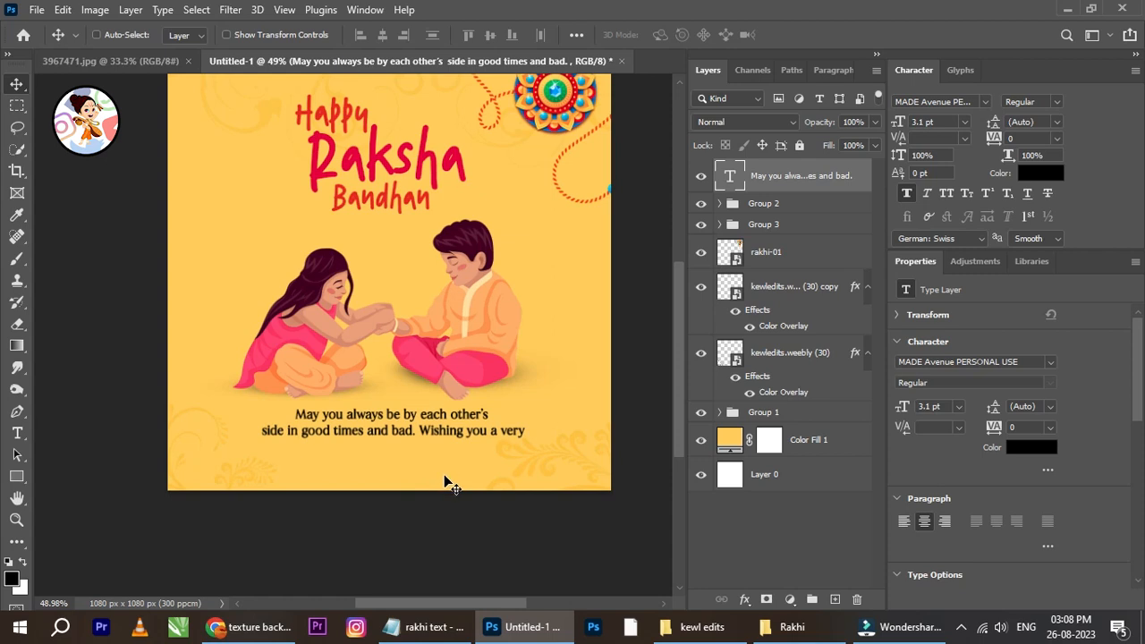
Set the wish text's leading to 4 pt after trying 12 pt and 9 pt.
{"action": "scroll", "coordinate": [375, 470], "scroll_direction": "up", "scroll_amount": 3}
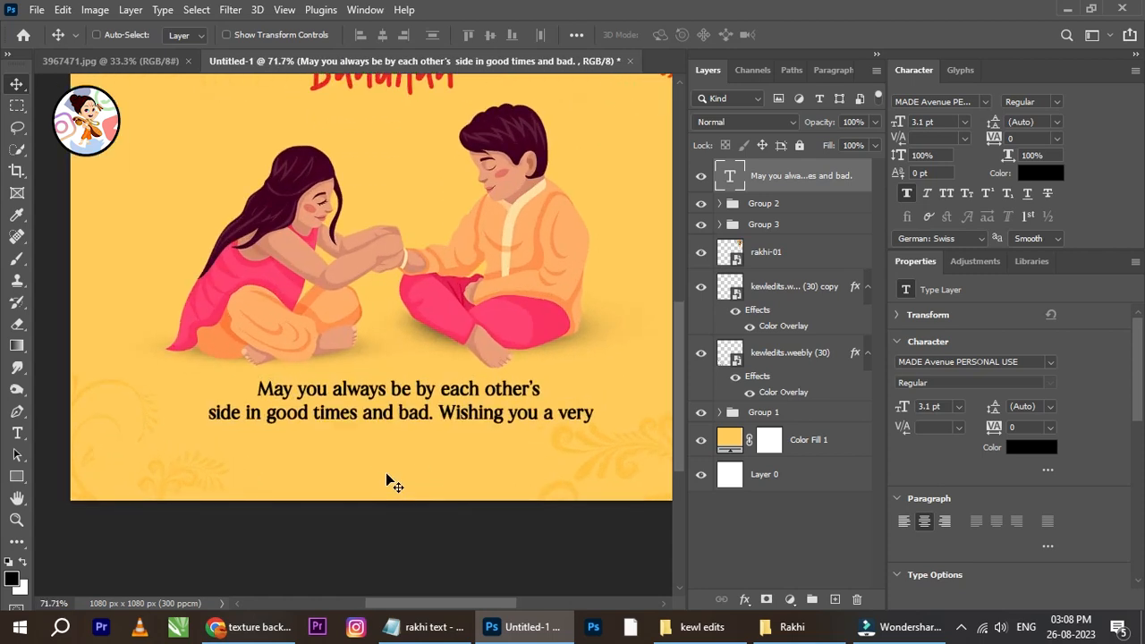
{"action": "left_click", "coordinate": [1061, 134]}
{"action": "left_click", "coordinate": [1060, 135]}
{"action": "left_click", "coordinate": [1057, 123]}
{"action": "left_click", "coordinate": [1035, 223]}
{"action": "left_click", "coordinate": [1058, 124]}
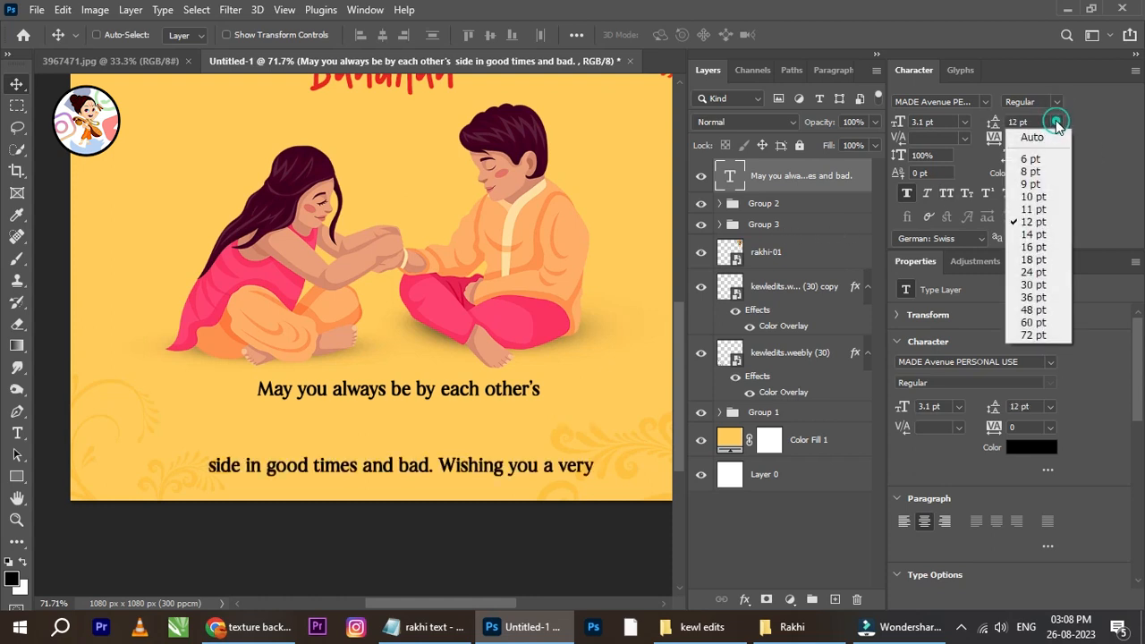
{"action": "left_click", "coordinate": [1030, 184]}
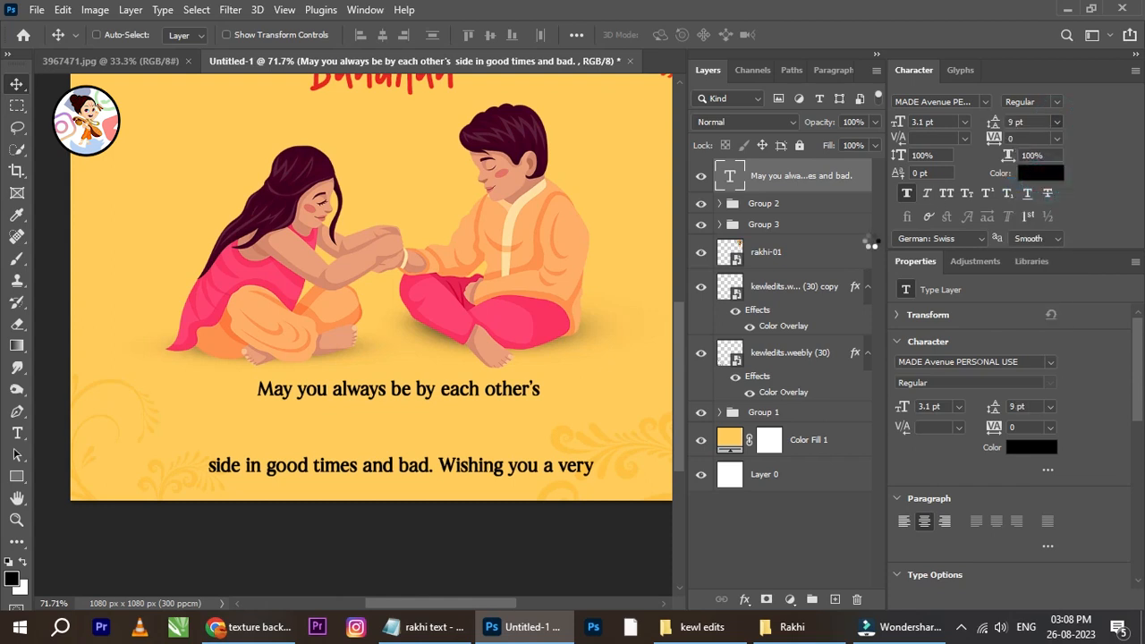
{"action": "left_click_drag", "start_coordinate": [996, 123], "coordinate": [994, 122]}
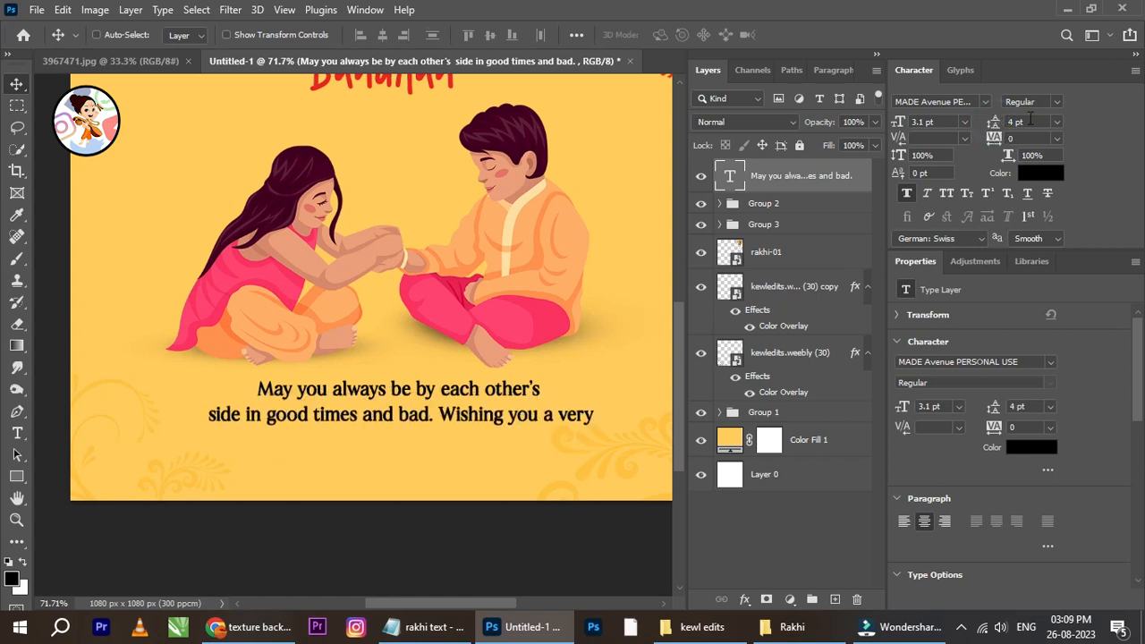
Try leading values of 3 pt and 3.5 pt on the wish text and restore 4 pt.
{"action": "left_click_drag", "start_coordinate": [992, 136], "coordinate": [981, 185]}
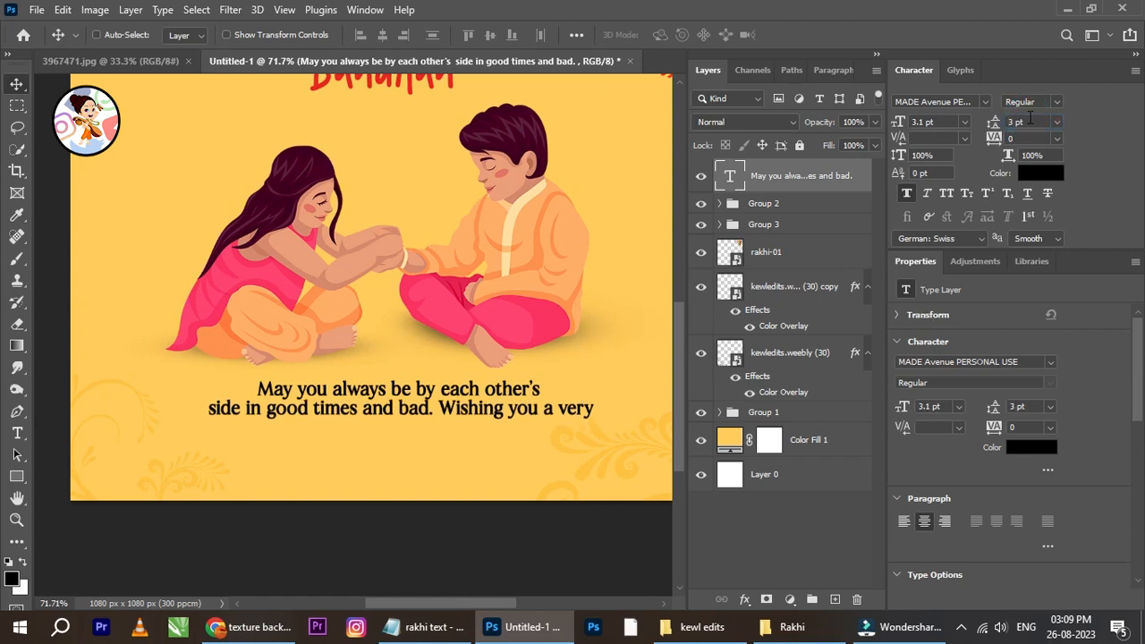
{"action": "left_click", "coordinate": [1019, 120]}
{"action": "type", "text": "3.5"}
{"action": "key", "text": "Return"}
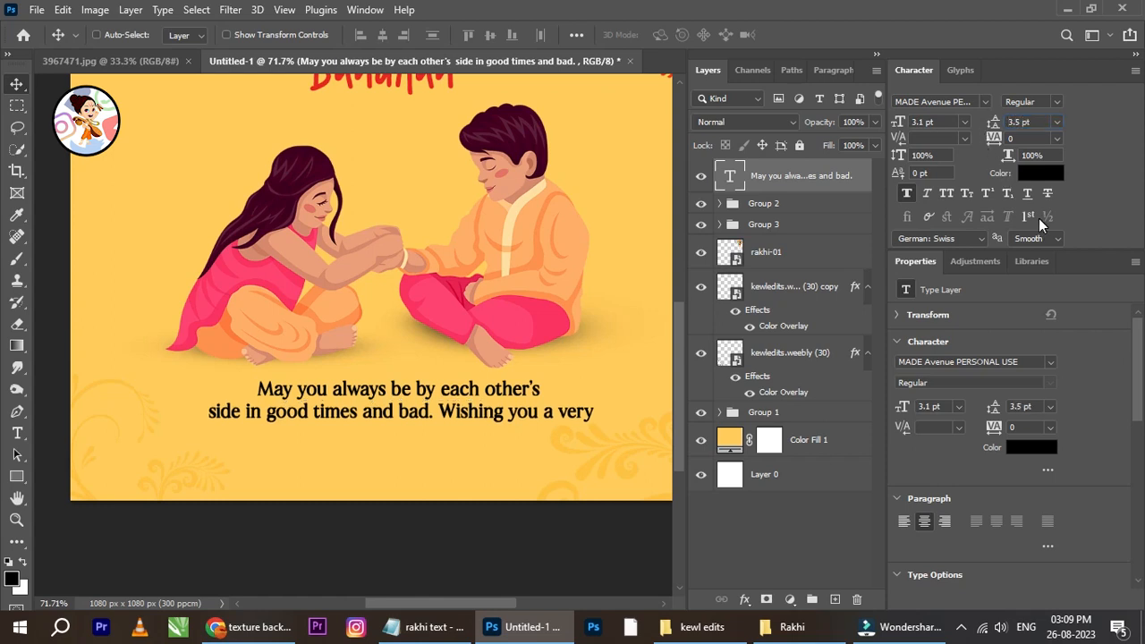
{"action": "left_click", "coordinate": [1030, 121]}
{"action": "type", "text": "4"}
{"action": "scroll", "coordinate": [506, 365], "scroll_direction": "down", "scroll_amount": 3}
{"action": "scroll", "coordinate": [451, 391], "scroll_direction": "up", "scroll_amount": 2}
{"action": "scroll", "coordinate": [451, 390], "scroll_direction": "down", "scroll_amount": 2}
{"action": "scroll", "coordinate": [442, 390], "scroll_direction": "up", "scroll_amount": 1}
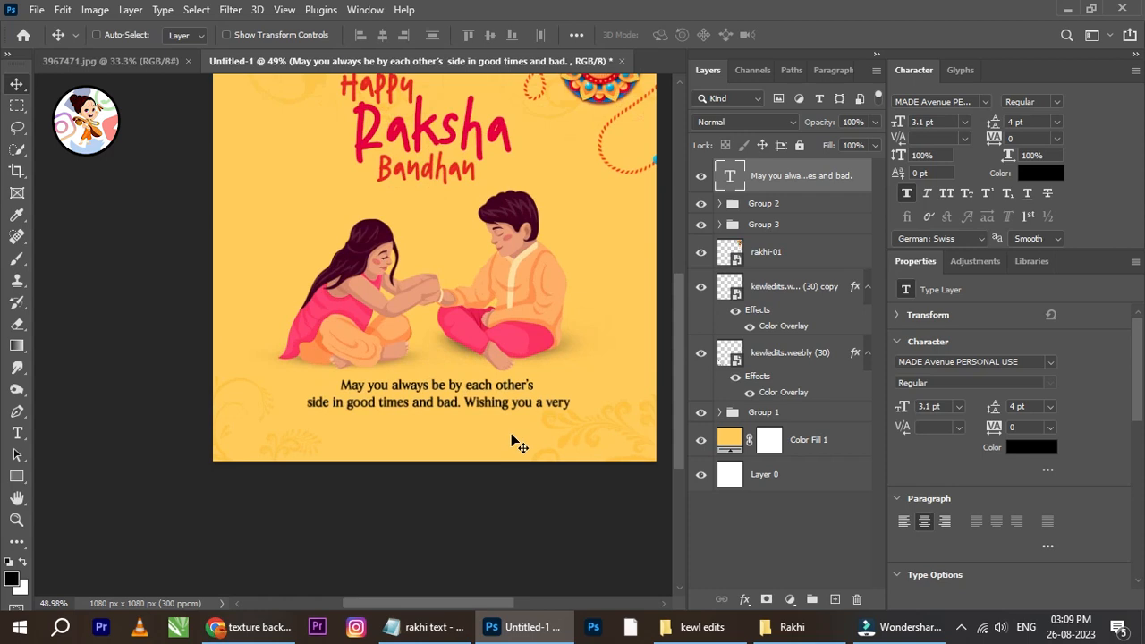
{"action": "scroll", "coordinate": [493, 385], "scroll_direction": "down", "scroll_amount": 2}
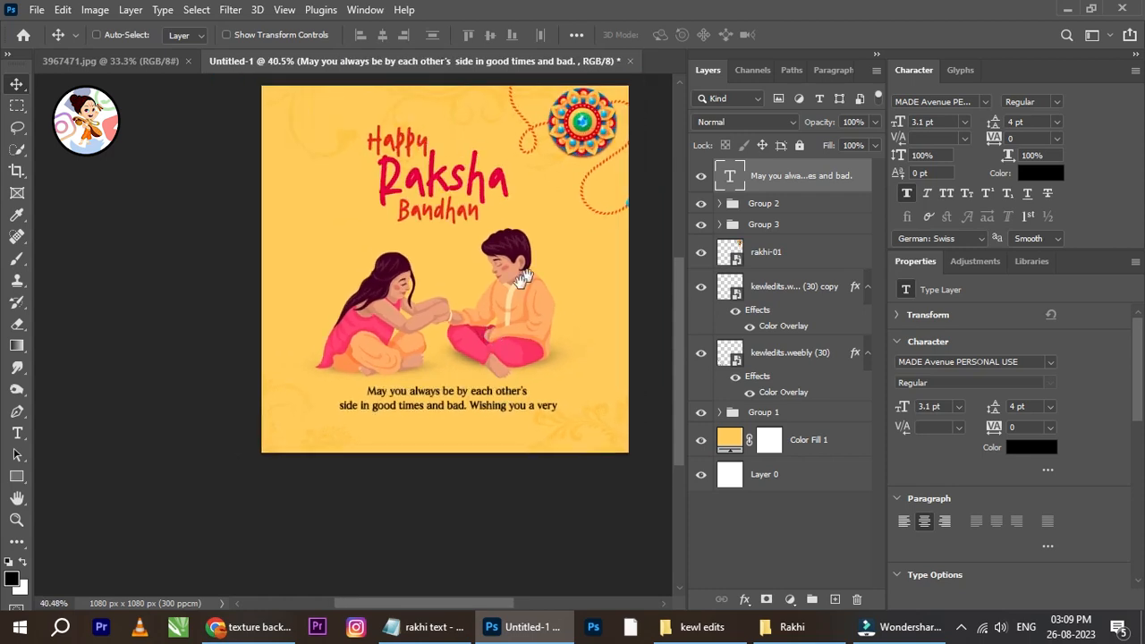
Enlarge the "Happy Raksha Bandhan" headline group to about 102.6% and center it horizontally on the canvas.
{"action": "left_click_drag", "start_coordinate": [524, 278], "coordinate": [499, 302]}
{"action": "scroll", "coordinate": [384, 170], "scroll_direction": "up", "scroll_amount": 1}
{"action": "right_click", "coordinate": [391, 173]}
{"action": "left_click", "coordinate": [400, 167]}
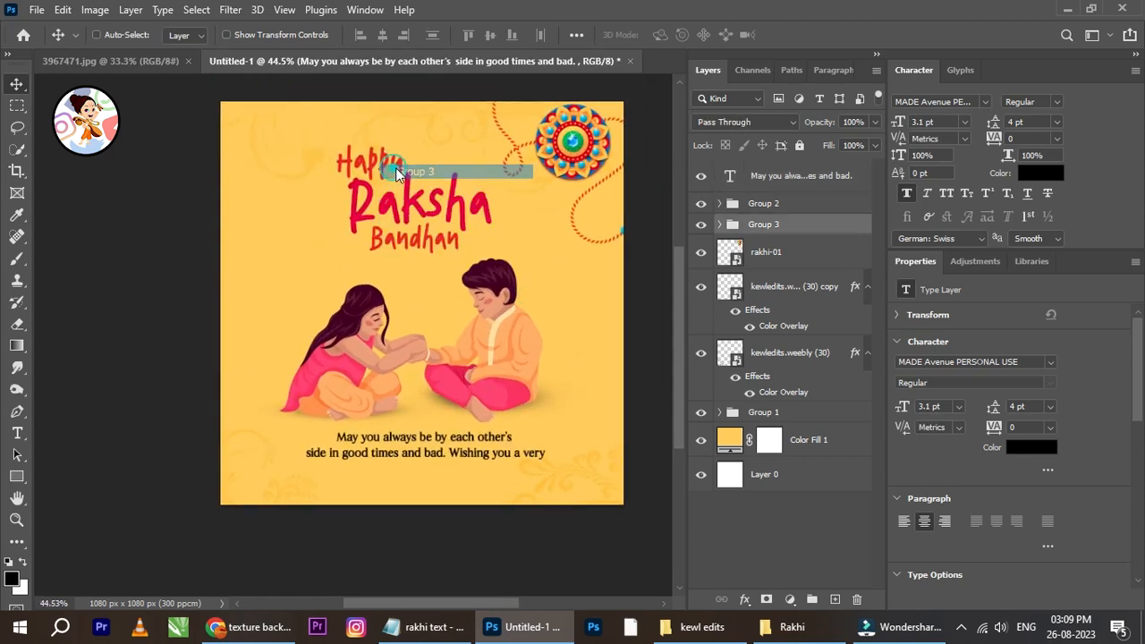
{"action": "key", "text": "ctrl+t"}
{"action": "left_click_drag", "start_coordinate": [335, 144], "coordinate": [332, 140]}
{"action": "left_click", "coordinate": [830, 34]}
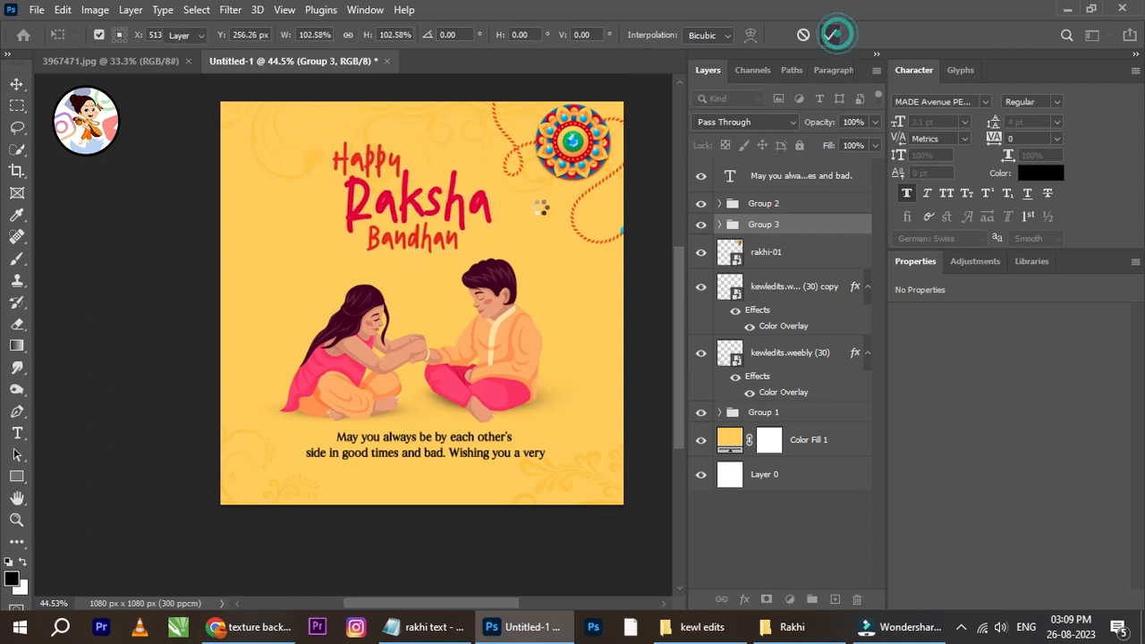
{"action": "left_click", "coordinate": [791, 473], "text": "ctrl"}
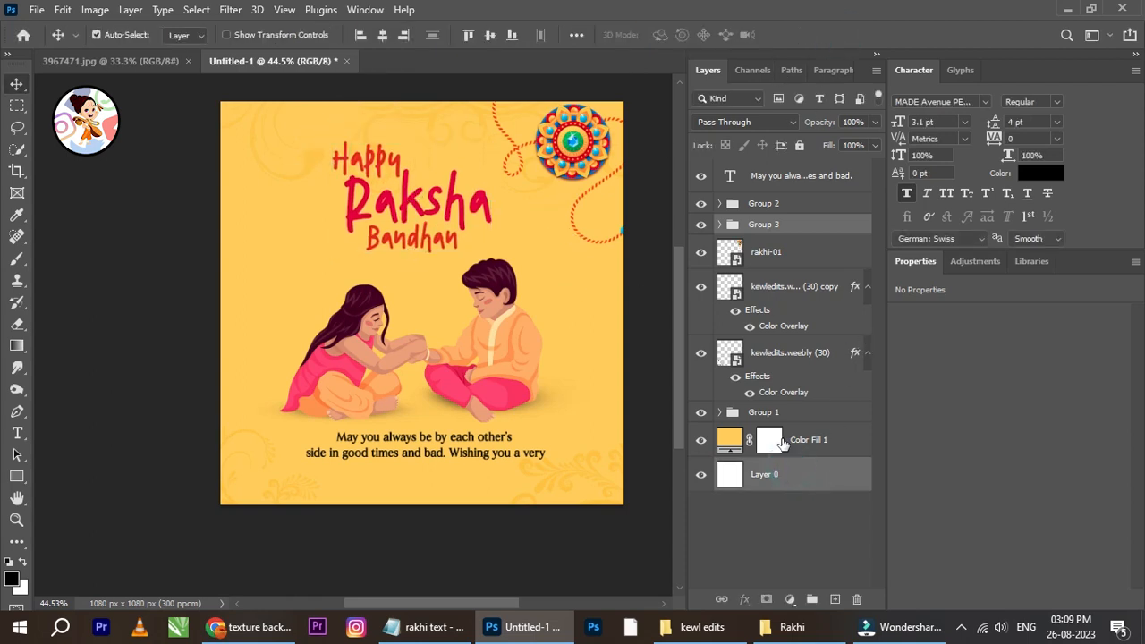
{"action": "left_click", "coordinate": [381, 34]}
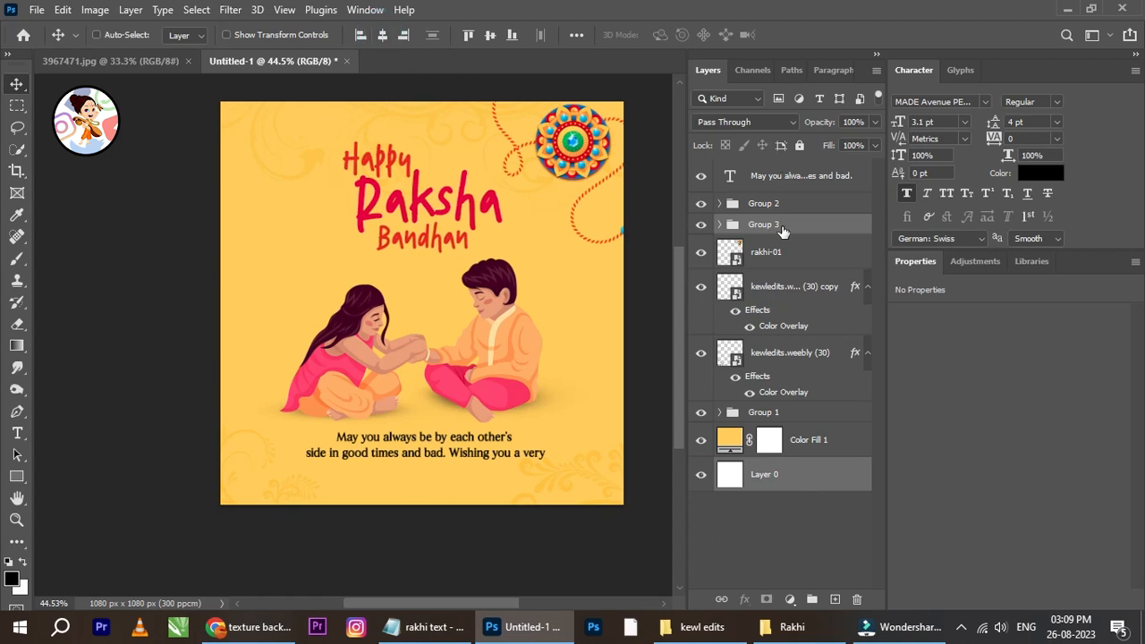
Place the rakhi-02-01 image from the Rakhi folder above the headline group and scale it down to about 2.24%.
{"action": "left_click", "coordinate": [781, 228]}
{"action": "left_click", "coordinate": [791, 626]}
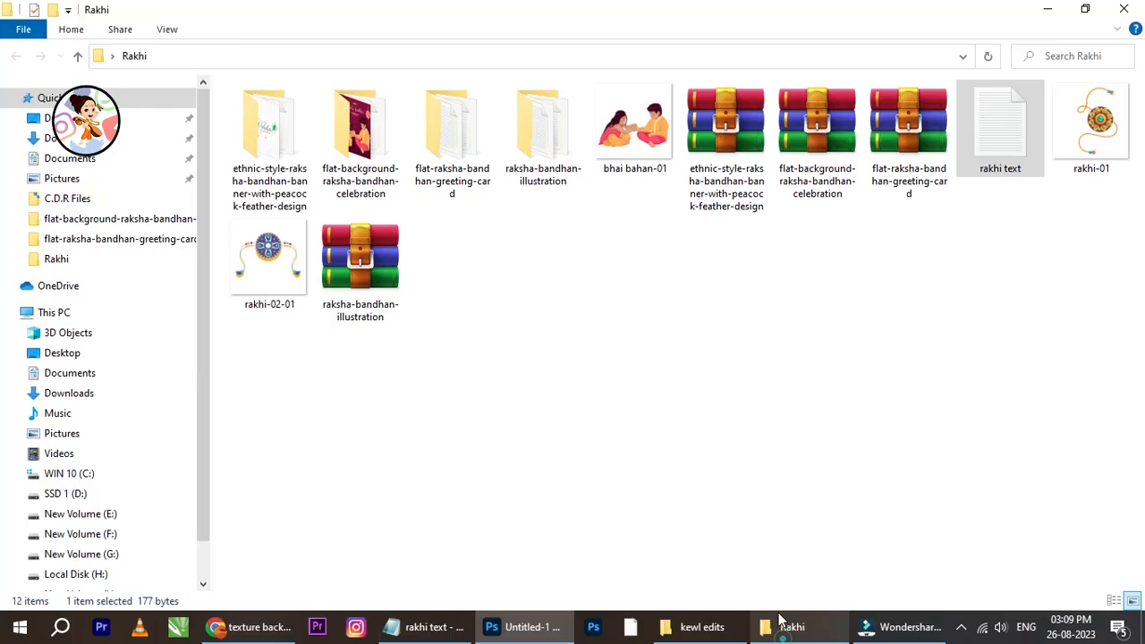
{"action": "left_click_drag", "start_coordinate": [268, 261], "coordinate": [374, 292]}
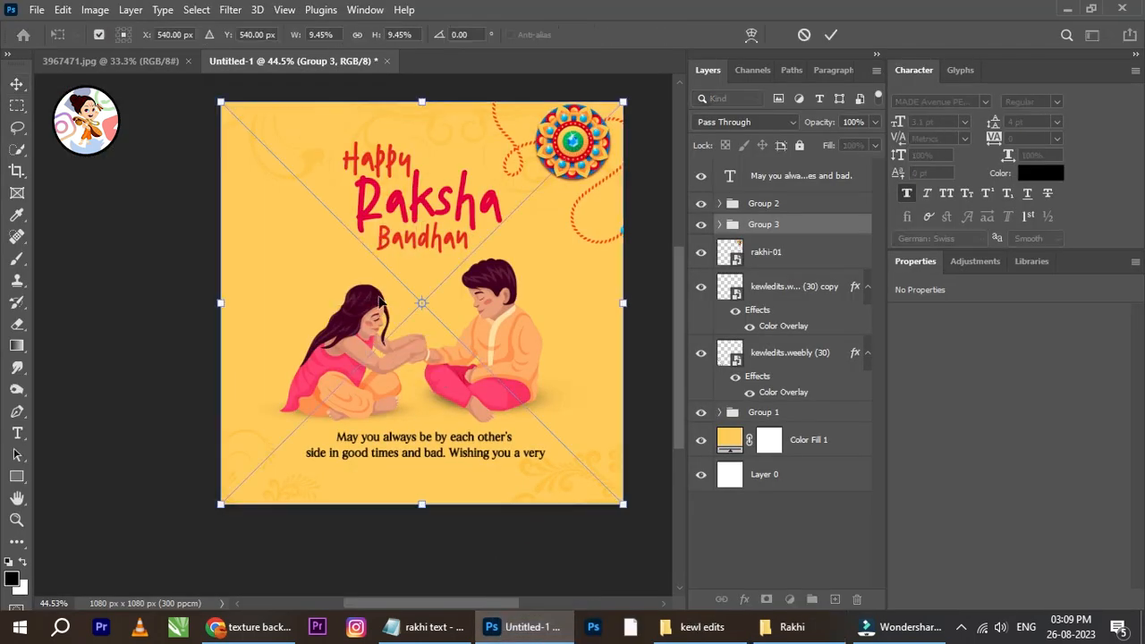
{"action": "left_click_drag", "start_coordinate": [621, 304], "coordinate": [315, 275]}
{"action": "scroll", "coordinate": [376, 190], "scroll_direction": "up", "scroll_amount": 5}
{"action": "left_click_drag", "start_coordinate": [393, 213], "coordinate": [343, 267]}
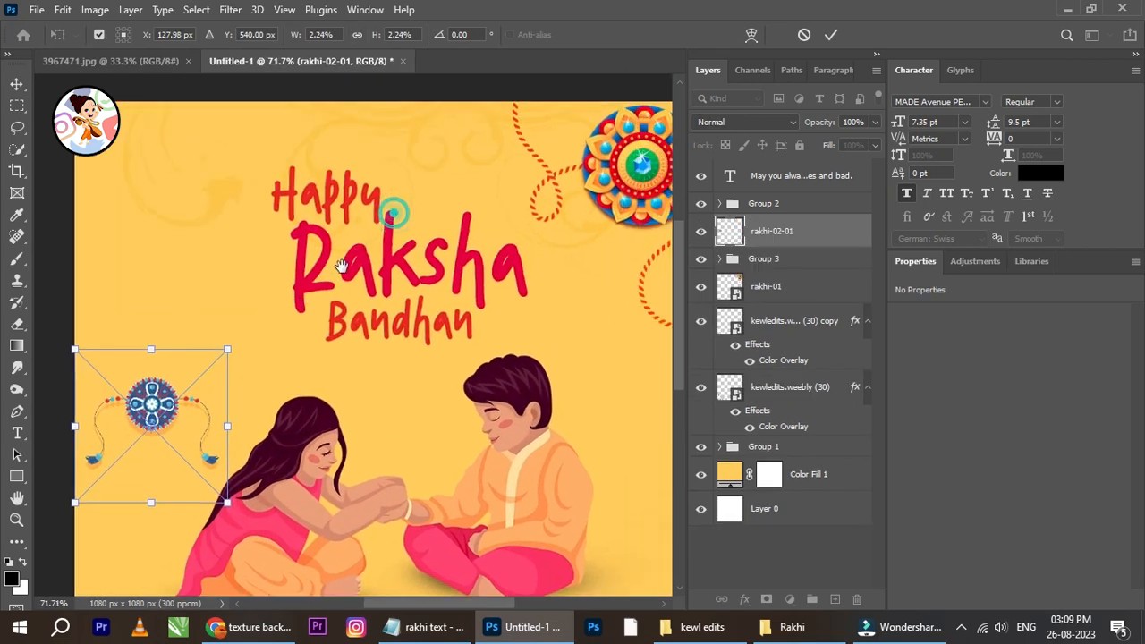
Move the small blue rakhi over the upper part of the headline, rotate it about 39.5° and apply the placement.
{"action": "left_click_drag", "start_coordinate": [178, 402], "coordinate": [498, 167]}
{"action": "scroll", "coordinate": [498, 167], "scroll_direction": "up", "scroll_amount": 3}
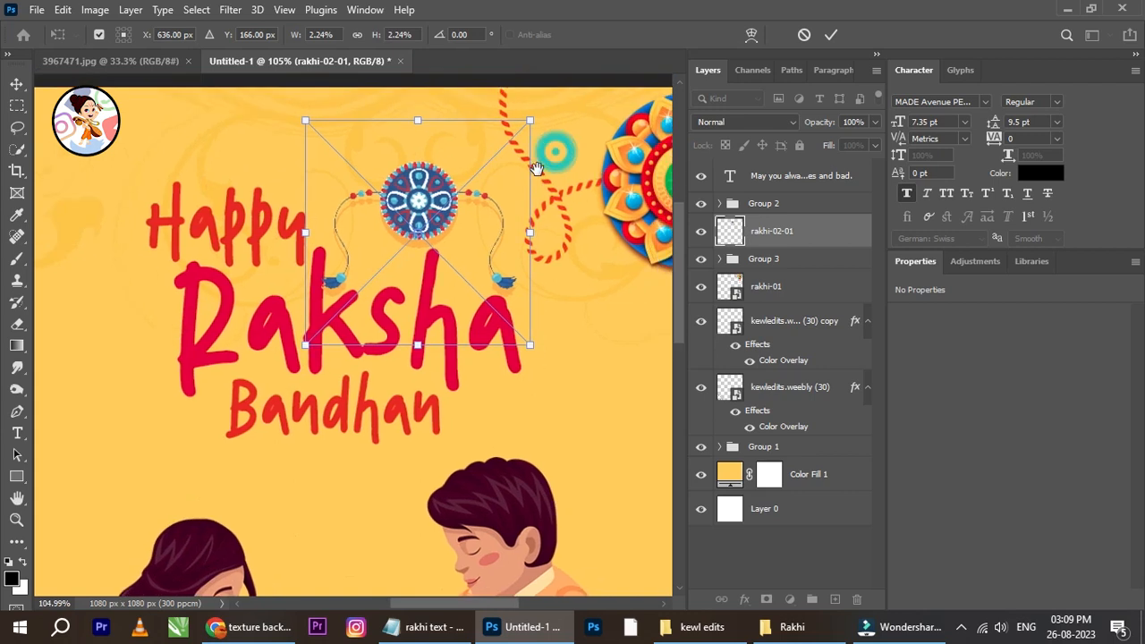
{"action": "left_click_drag", "start_coordinate": [563, 187], "coordinate": [515, 268]}
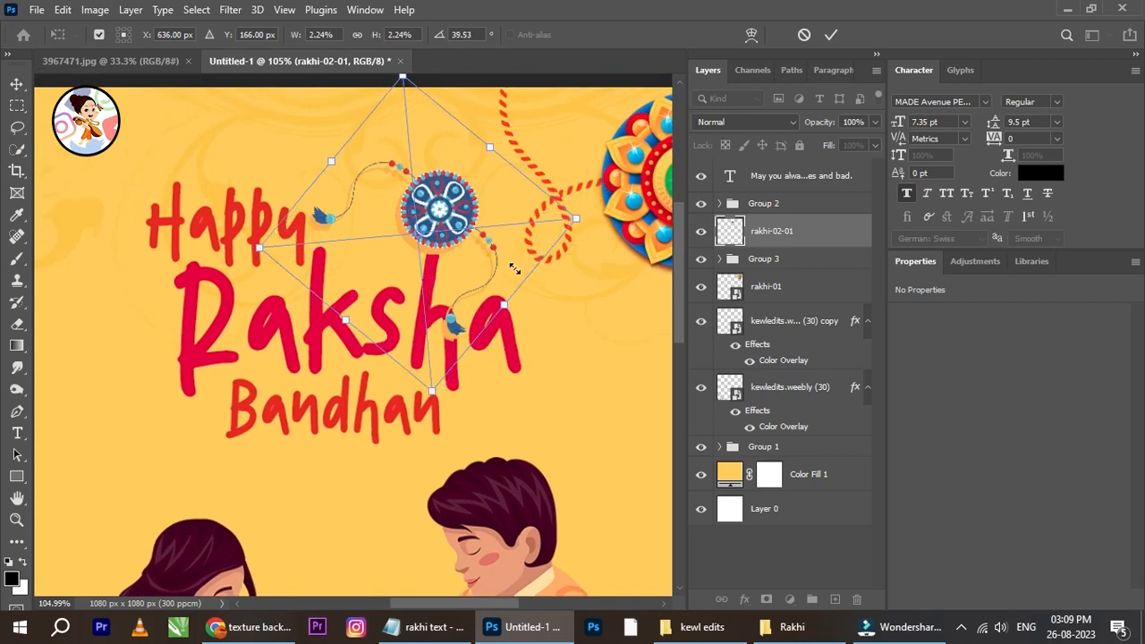
{"action": "left_click_drag", "start_coordinate": [447, 237], "coordinate": [427, 244]}
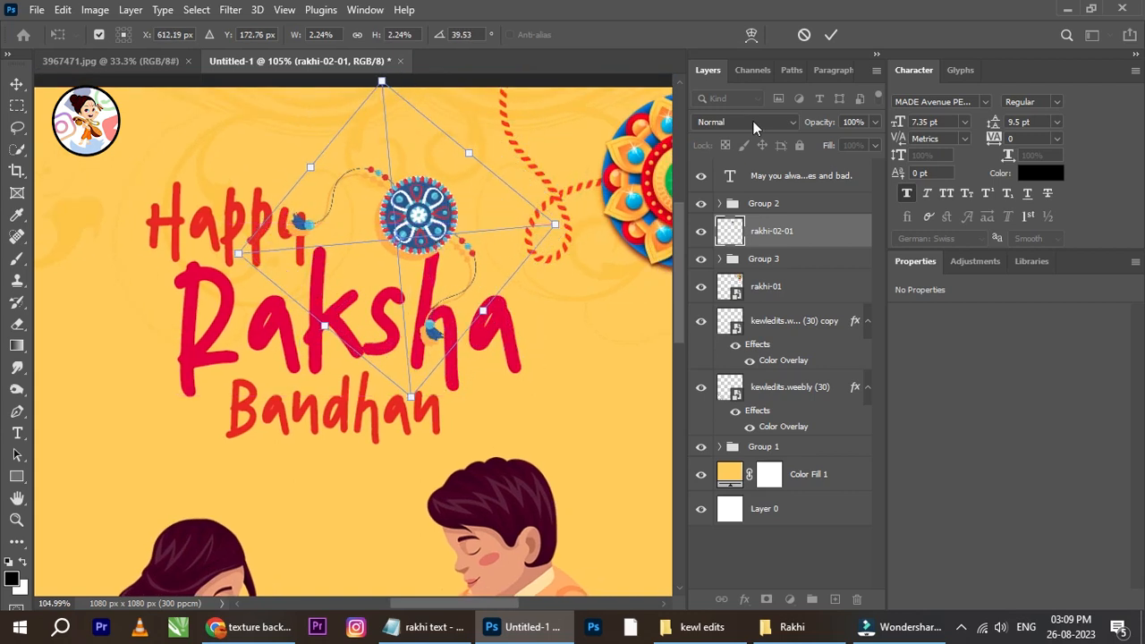
{"action": "left_click", "coordinate": [829, 36]}
Reorder the rakhi-02-01 layer below rakhi-01 and move the small rakhi beside the "R" of "Raksha".
{"action": "left_click_drag", "start_coordinate": [798, 232], "coordinate": [767, 302]}
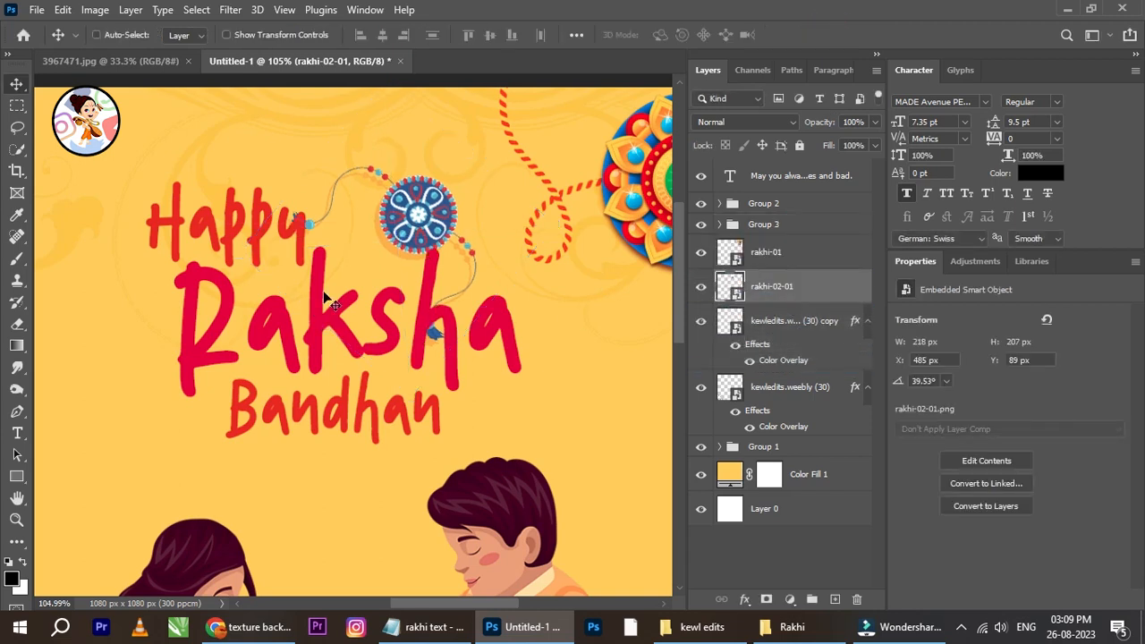
{"action": "mouse_move", "coordinate": [445, 223]}
{"action": "left_mouse_down"}
{"action": "mouse_move", "coordinate": [405, 203]}
{"action": "mouse_move", "coordinate": [405, 219]}
{"action": "mouse_move", "coordinate": [460, 221]}
{"action": "left_mouse_up"}
{"action": "scroll", "coordinate": [383, 232], "scroll_direction": "down", "scroll_amount": 6}
{"action": "left_click_drag", "start_coordinate": [394, 257], "coordinate": [298, 270]}
{"action": "scroll", "coordinate": [296, 272], "scroll_direction": "up", "scroll_amount": 6}
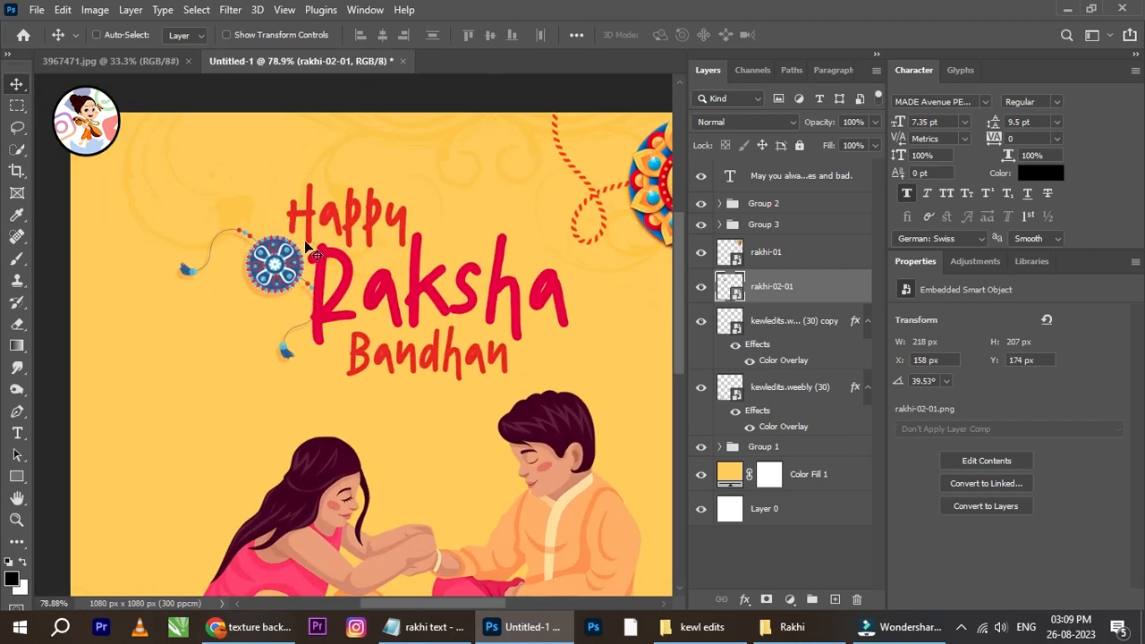
Rotate the small rakhi to 88° so it stands upright against the start of "Raksha", and fine-tune its position.
{"action": "key", "text": "ctrl+t"}
{"action": "left_click_drag", "start_coordinate": [346, 193], "coordinate": [278, 312]}
{"action": "left_click", "coordinate": [831, 34]}
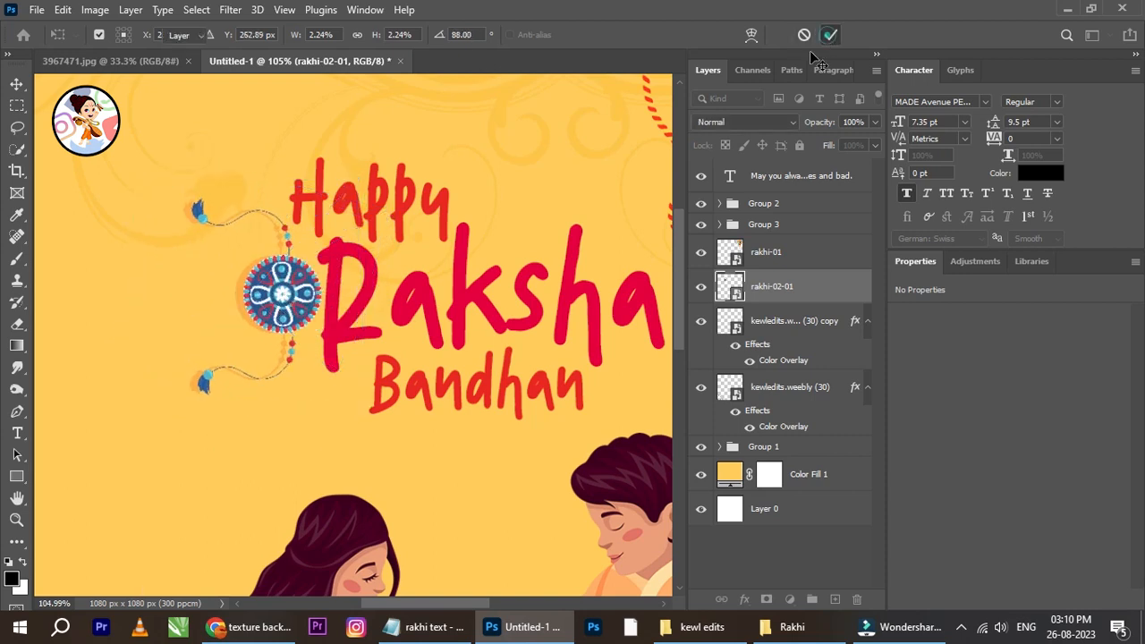
{"action": "scroll", "coordinate": [416, 258], "scroll_direction": "down", "scroll_amount": 5}
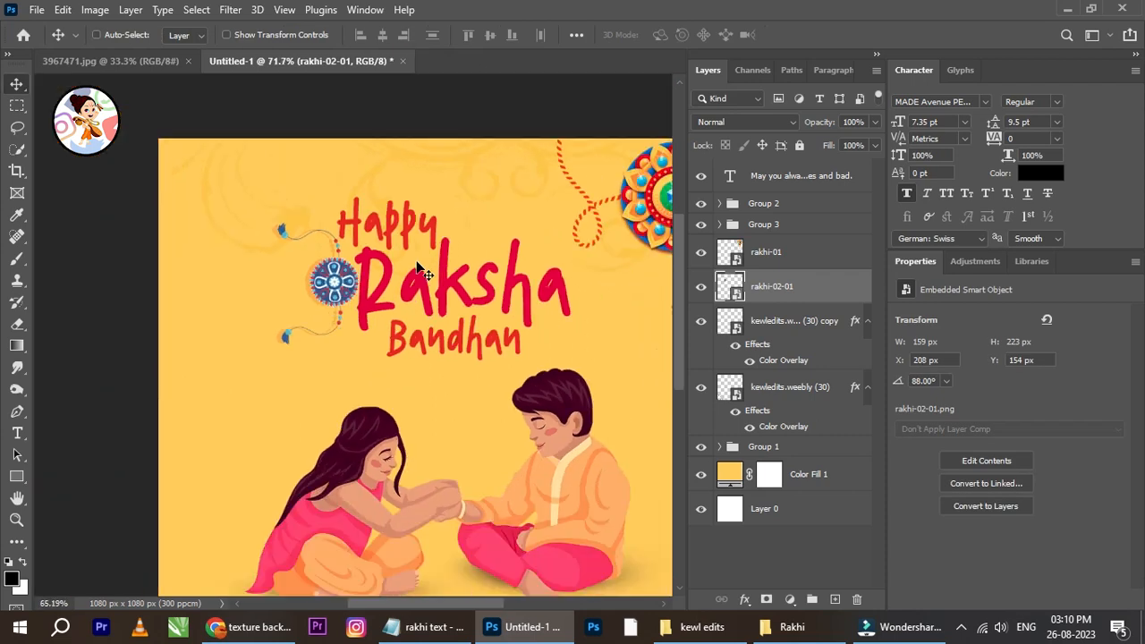
{"action": "scroll", "coordinate": [416, 249], "scroll_direction": "up", "scroll_amount": 2}
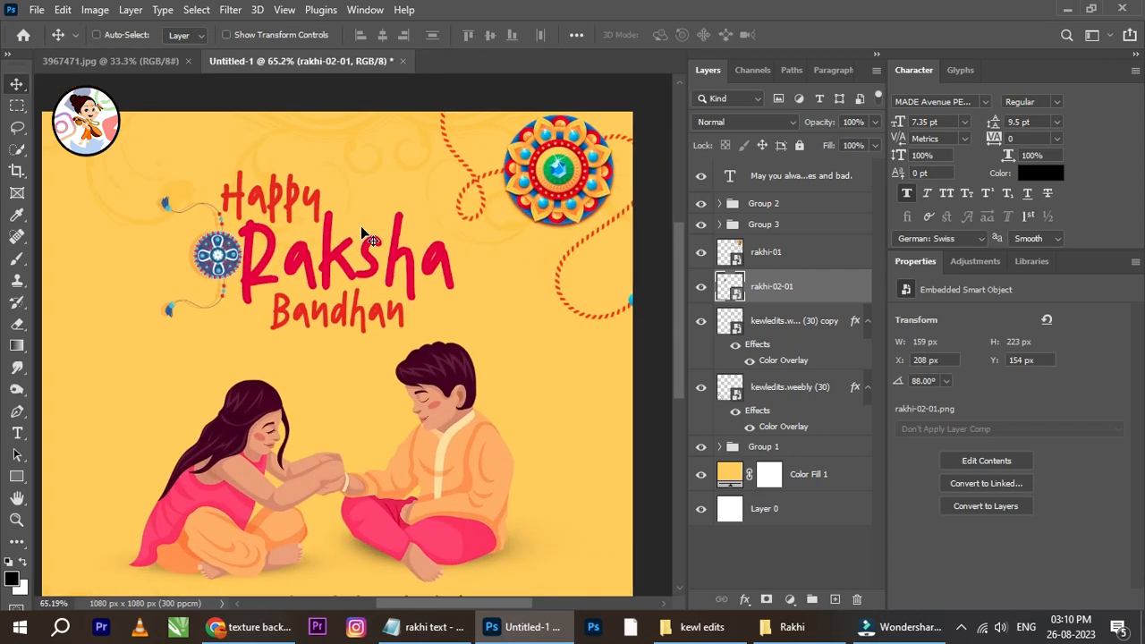
{"action": "scroll", "coordinate": [362, 232], "scroll_direction": "down", "scroll_amount": 2}
{"action": "scroll", "coordinate": [371, 224], "scroll_direction": "up", "scroll_amount": 1}
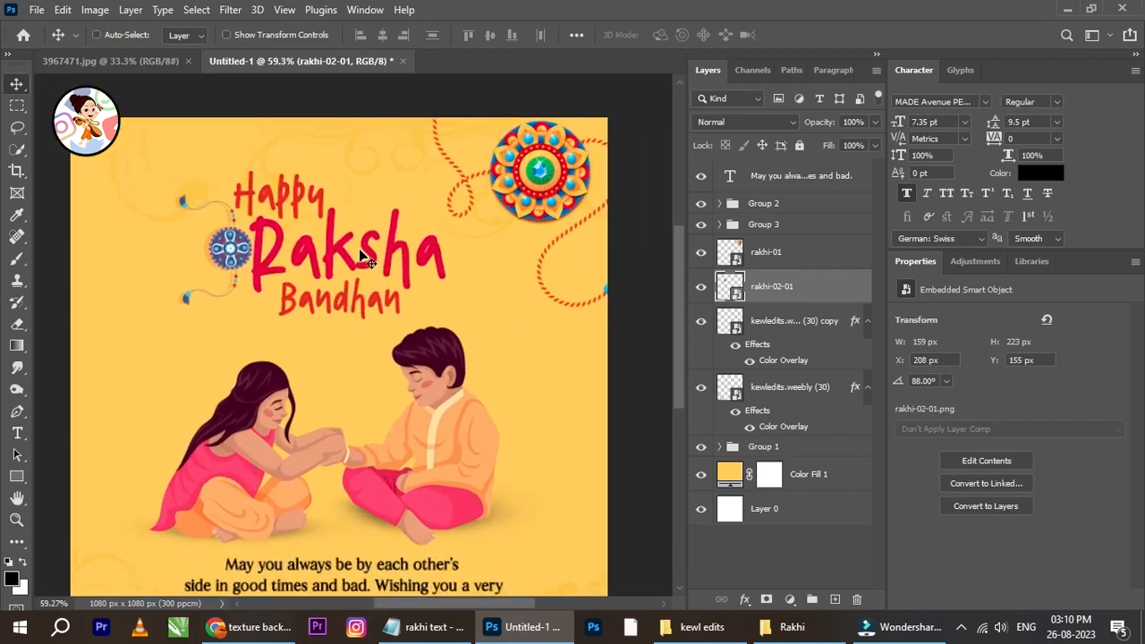
{"action": "left_click_drag", "start_coordinate": [289, 468], "coordinate": [186, 190]}
{"action": "left_click", "coordinate": [826, 37]}
{"action": "scroll", "coordinate": [233, 231], "scroll_direction": "down", "scroll_amount": 3}
{"action": "left_click_drag", "start_coordinate": [267, 235], "coordinate": [222, 195]}
{"action": "key", "text": "Delete"}
{"action": "scroll", "coordinate": [228, 192], "scroll_direction": "down", "scroll_amount": 2}
{"action": "scroll", "coordinate": [235, 190], "scroll_direction": "up", "scroll_amount": 2}
Reposition the large rakhi slightly higher in the design's upper-right corner, at about X 733 px, Y -137 px.
{"action": "left_click_drag", "start_coordinate": [282, 191], "coordinate": [274, 187]}
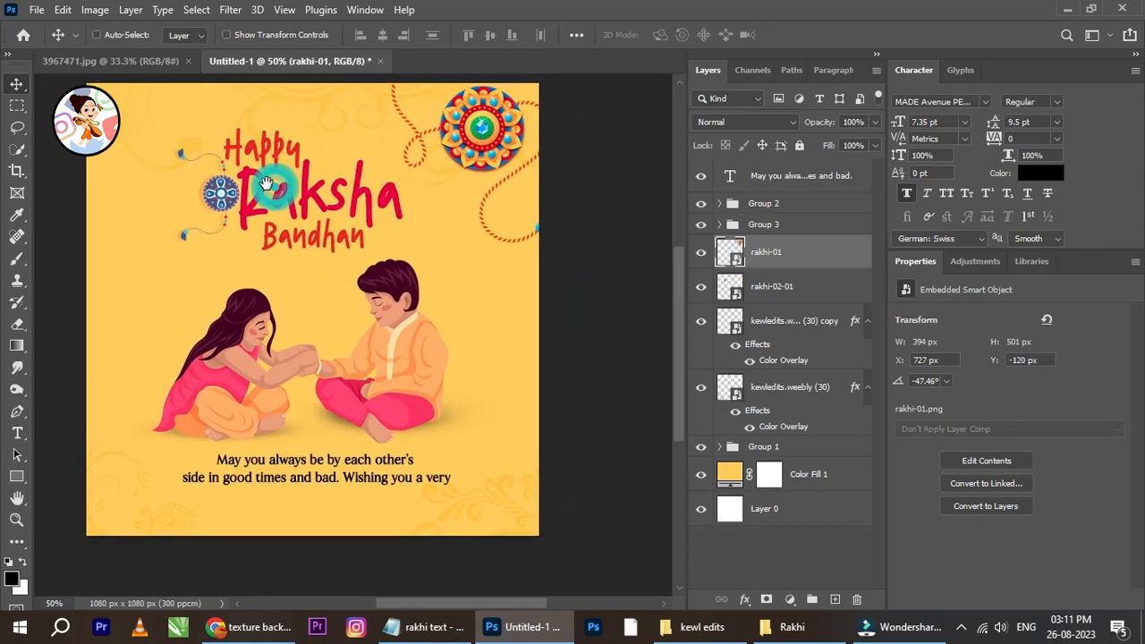
{"action": "right_click", "coordinate": [479, 132]}
{"action": "left_click", "coordinate": [509, 142]}
{"action": "mouse_move", "coordinate": [492, 130]}
{"action": "left_mouse_down"}
{"action": "mouse_move", "coordinate": [484, 115]}
{"action": "mouse_move", "coordinate": [343, 102]}
{"action": "mouse_move", "coordinate": [490, 125]}
{"action": "mouse_move", "coordinate": [484, 118]}
{"action": "mouse_move", "coordinate": [477, 137]}
{"action": "left_mouse_up"}
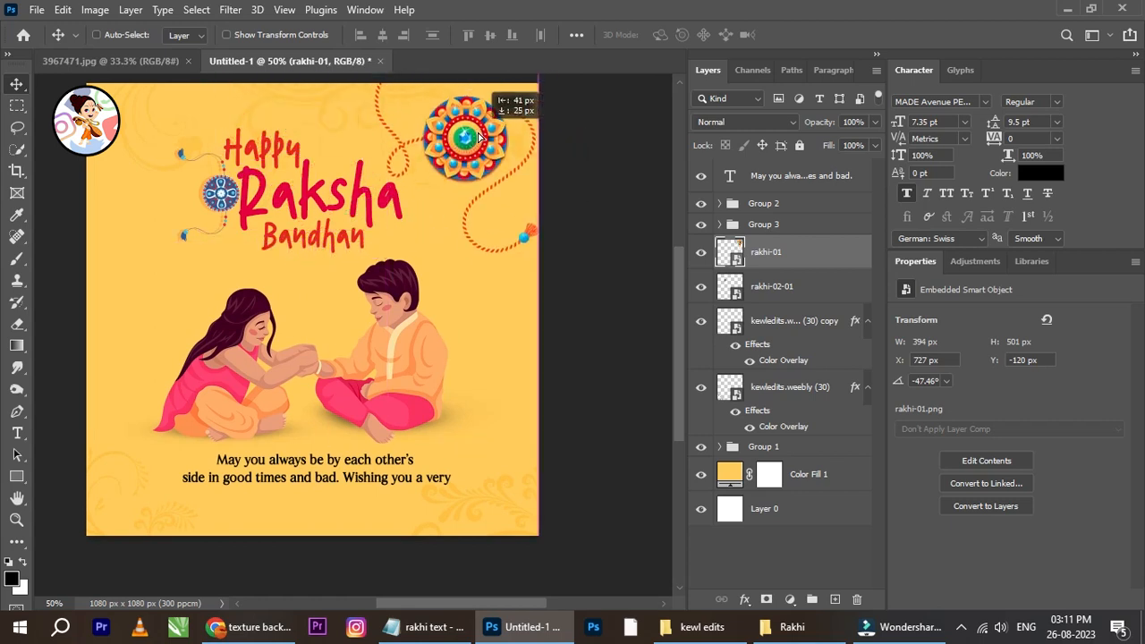
{"action": "scroll", "coordinate": [388, 151], "scroll_direction": "up", "scroll_amount": 1}
{"action": "left_click_drag", "start_coordinate": [388, 151], "coordinate": [480, 159]}
{"action": "left_click_drag", "start_coordinate": [346, 183], "coordinate": [459, 166]}
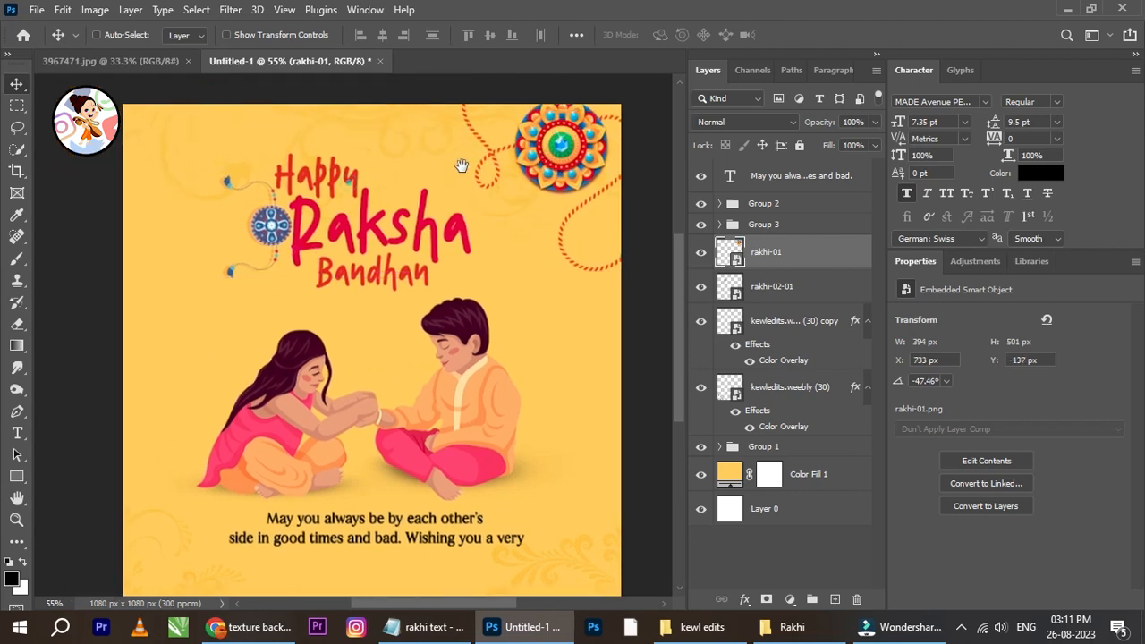
Duplicate the large rakhi and place the copy mostly outside the canvas's upper-left corner, leaving only its thread and tassel showing.
{"action": "left_click_drag", "start_coordinate": [615, 136], "coordinate": [234, 149]}
{"action": "scroll", "coordinate": [308, 247], "scroll_direction": "down", "scroll_amount": 3}
{"action": "left_click_drag", "start_coordinate": [350, 274], "coordinate": [311, 235]}
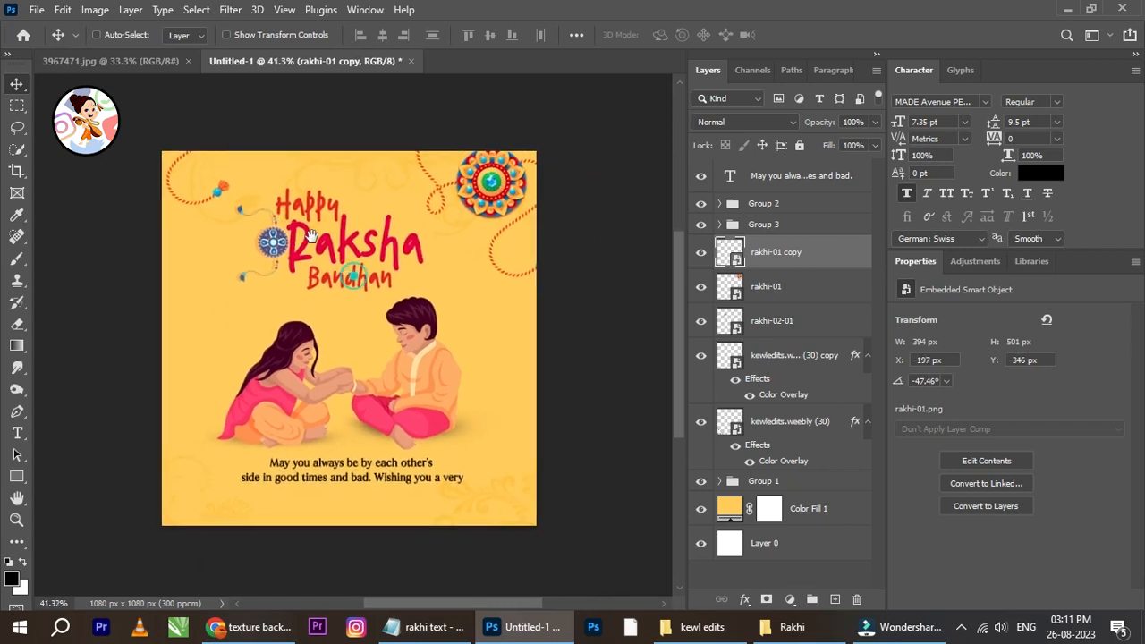
{"action": "scroll", "coordinate": [249, 202], "scroll_direction": "up", "scroll_amount": 3}
{"action": "left_click_drag", "start_coordinate": [201, 198], "coordinate": [208, 190]}
{"action": "scroll", "coordinate": [276, 246], "scroll_direction": "down", "scroll_amount": 2}
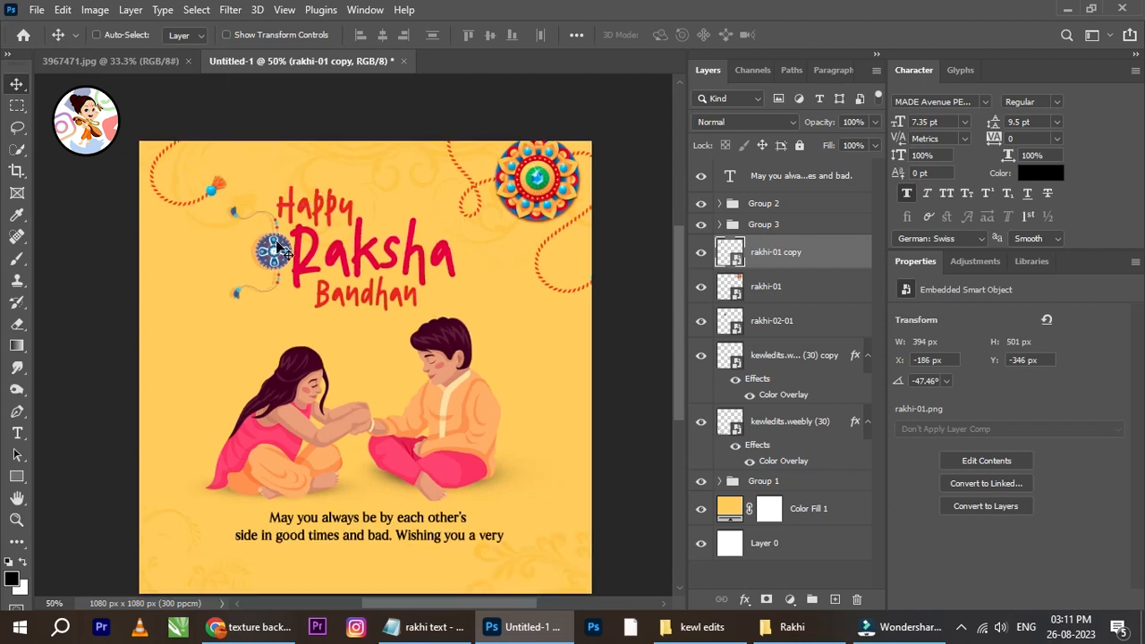
{"action": "scroll", "coordinate": [372, 310], "scroll_direction": "up", "scroll_amount": 1}
{"action": "left_click_drag", "start_coordinate": [398, 309], "coordinate": [376, 274]}
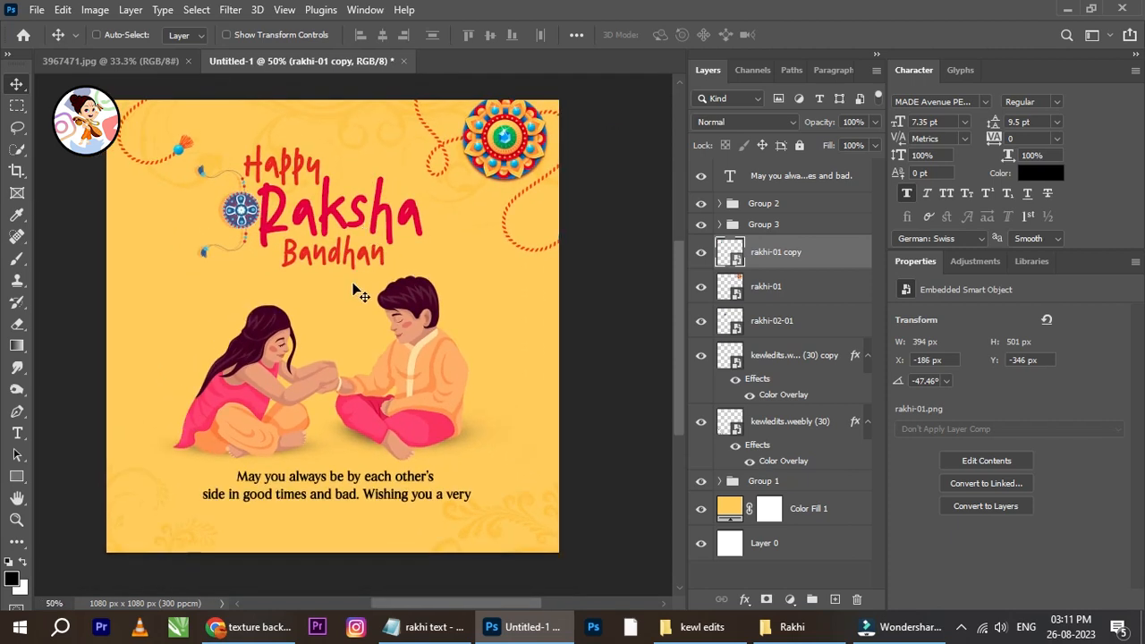
{"action": "scroll", "coordinate": [353, 286], "scroll_direction": "down", "scroll_amount": 1}
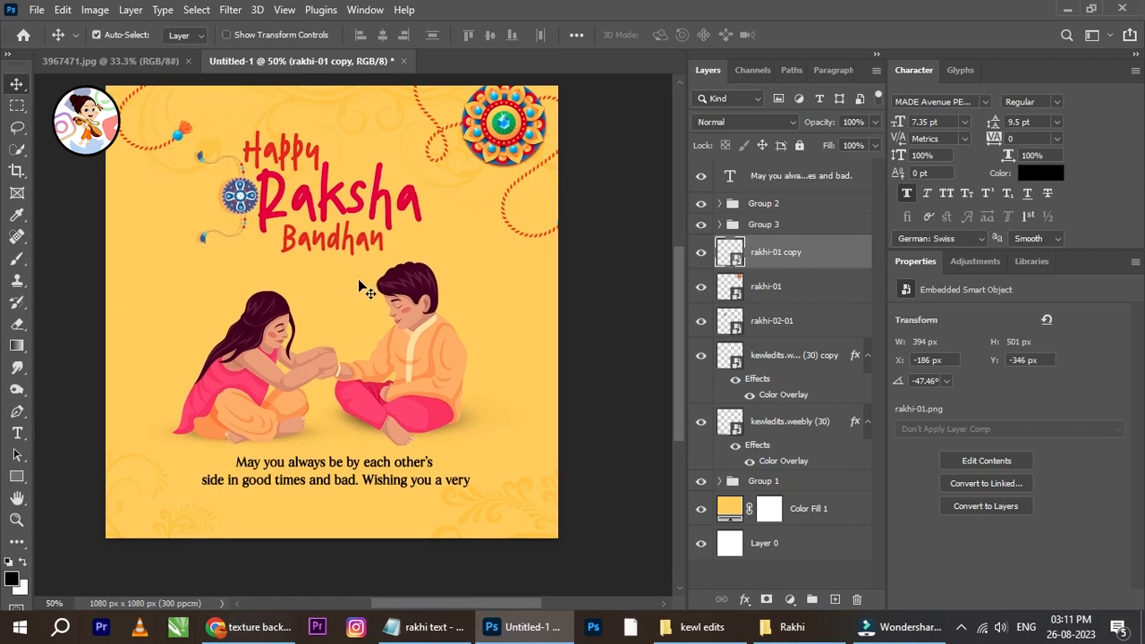
{"action": "left_click", "coordinate": [899, 626]}
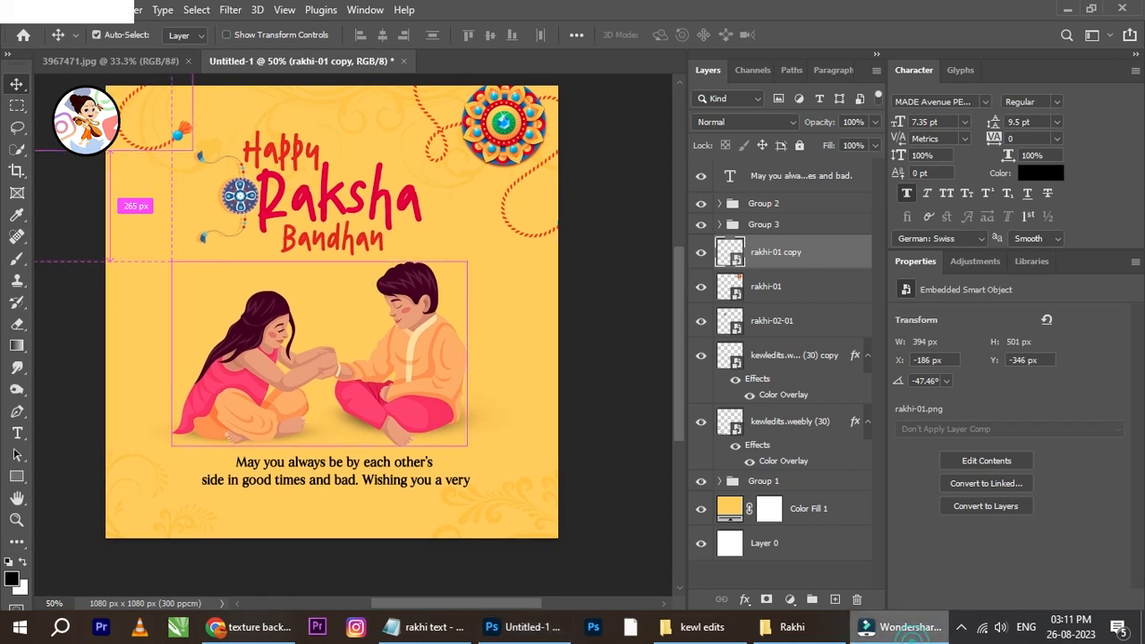
{"action": "left_click", "coordinate": [899, 626]}
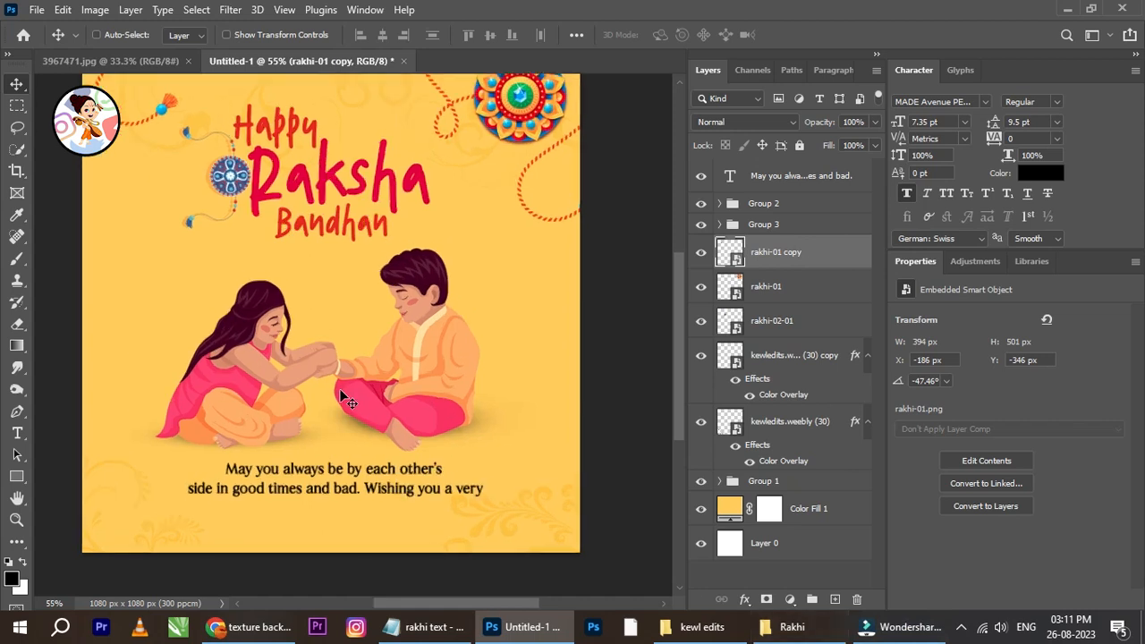
{"action": "left_click_drag", "start_coordinate": [329, 348], "coordinate": [329, 341]}
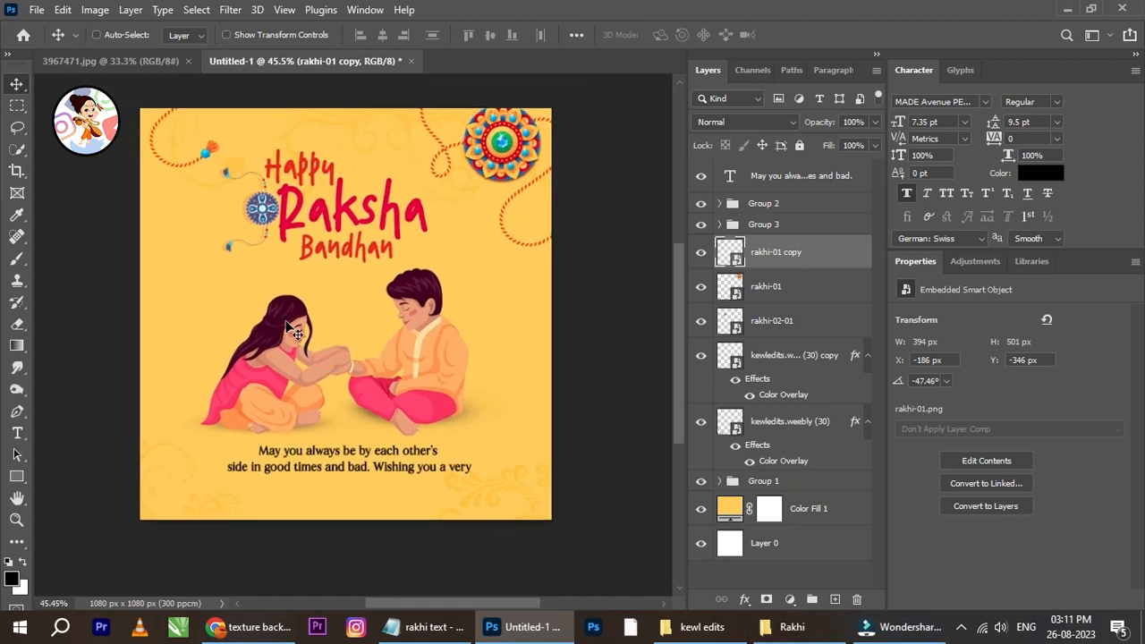
{"action": "scroll", "coordinate": [295, 333], "scroll_direction": "up", "scroll_amount": 1}
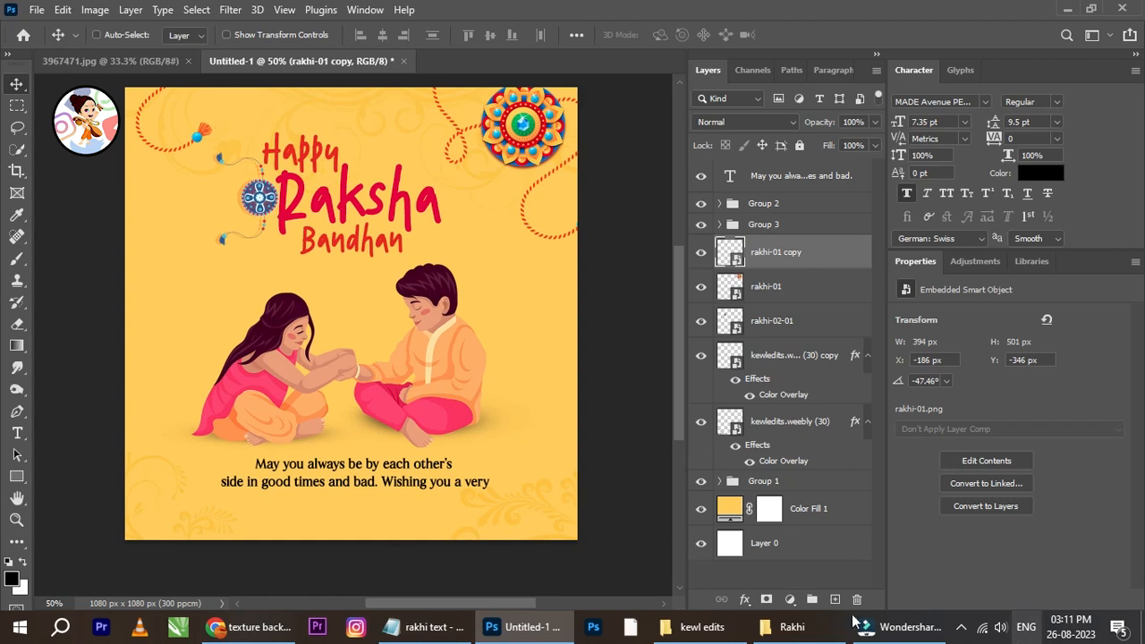
Apply faux italic to the word "Wishing" in the wish text.
{"action": "scroll", "coordinate": [274, 491], "scroll_direction": "up", "scroll_amount": 5}
{"action": "left_click_drag", "start_coordinate": [417, 468], "coordinate": [357, 417]}
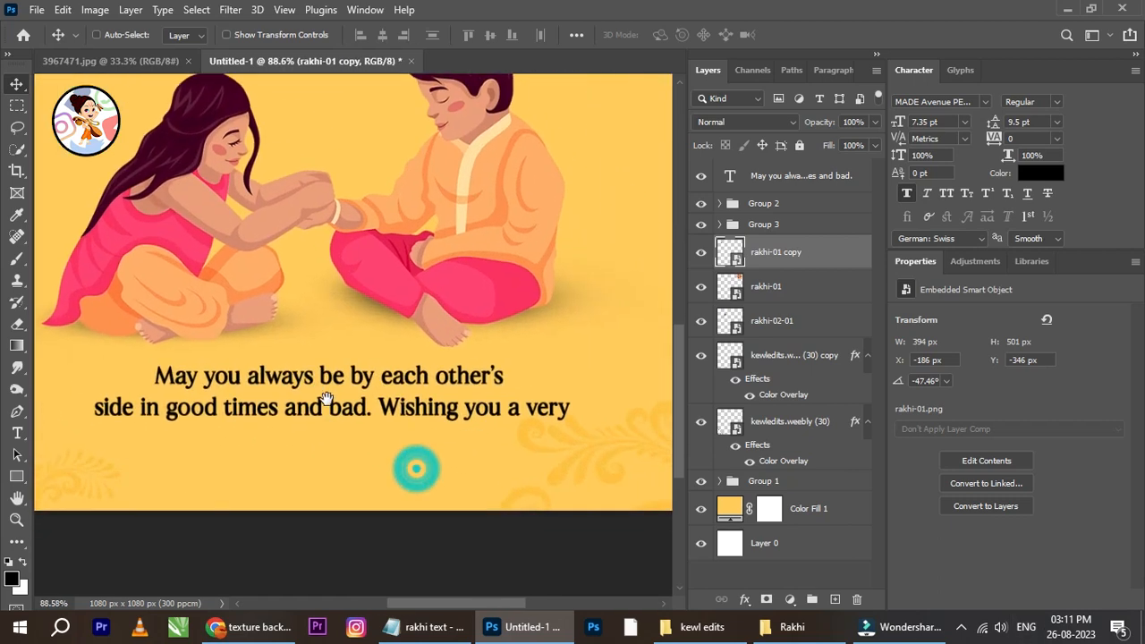
{"action": "left_click", "coordinate": [24, 438]}
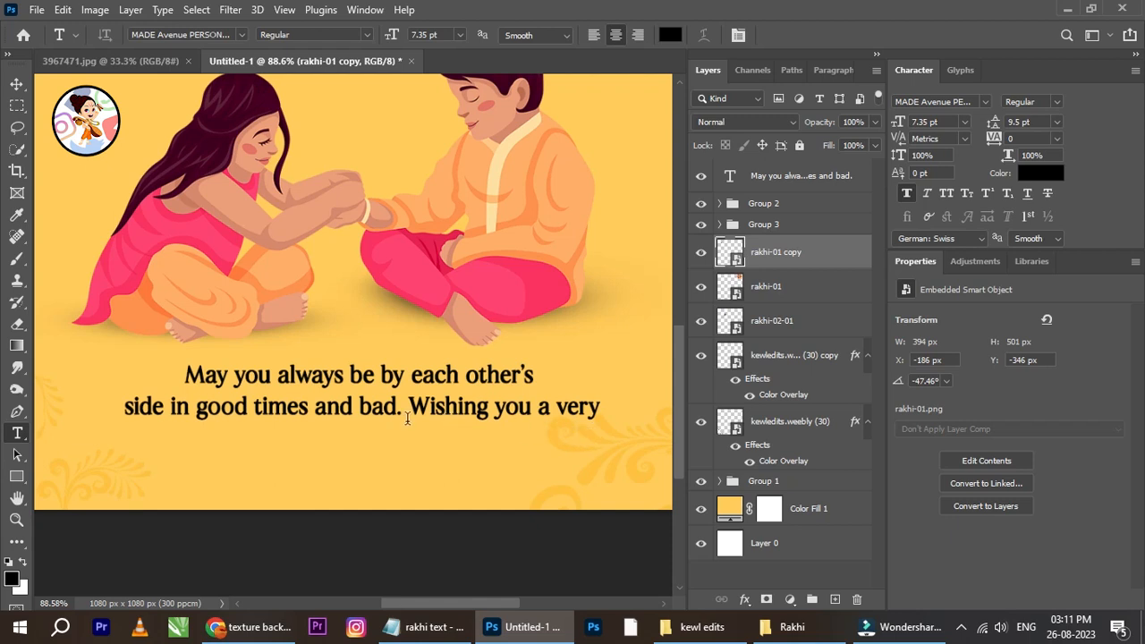
{"action": "left_click_drag", "start_coordinate": [413, 398], "coordinate": [489, 403]}
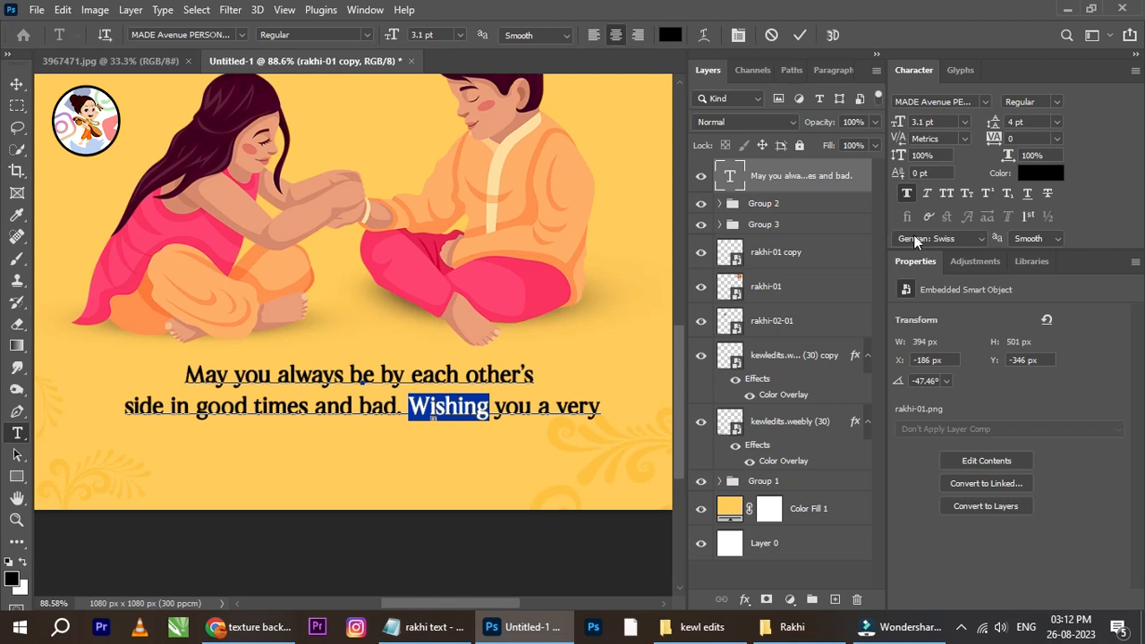
{"action": "left_click", "coordinate": [927, 194]}
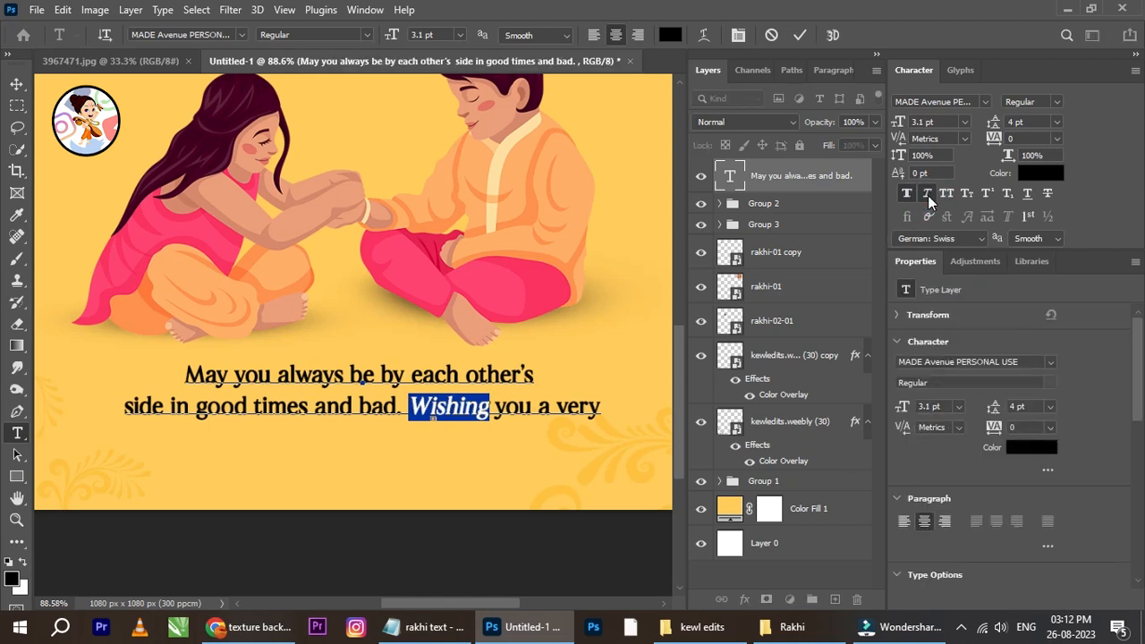
Color the word "Wishing" in the wish text pink (#ff4c72), sampled from the boy's trousers in the illustration.
{"action": "left_click", "coordinate": [1033, 173]}
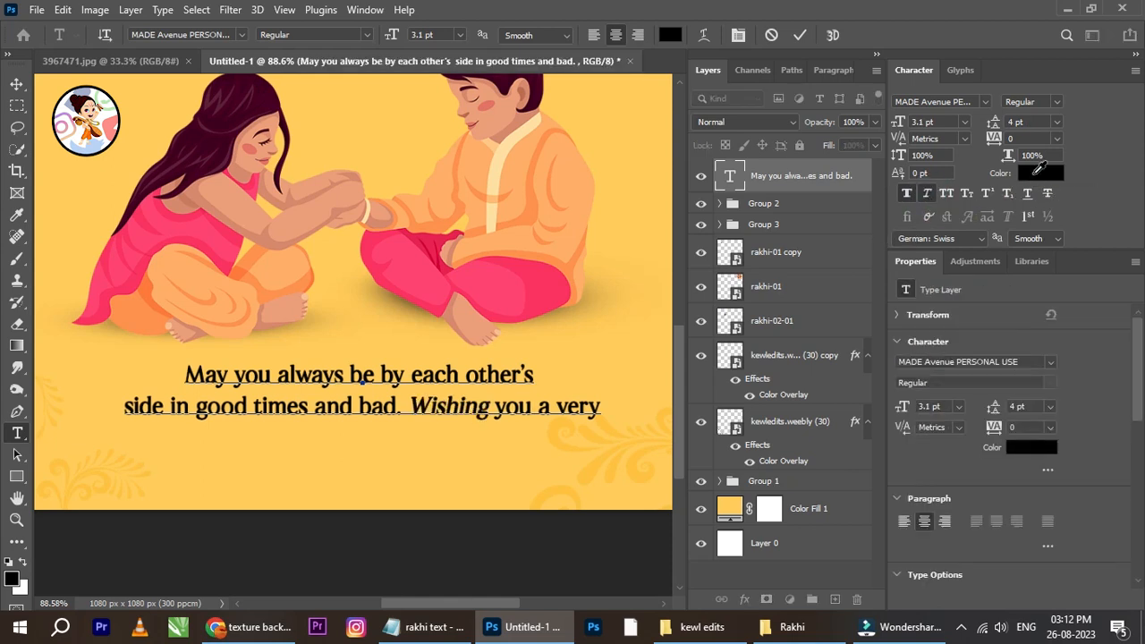
{"action": "left_click", "coordinate": [526, 285]}
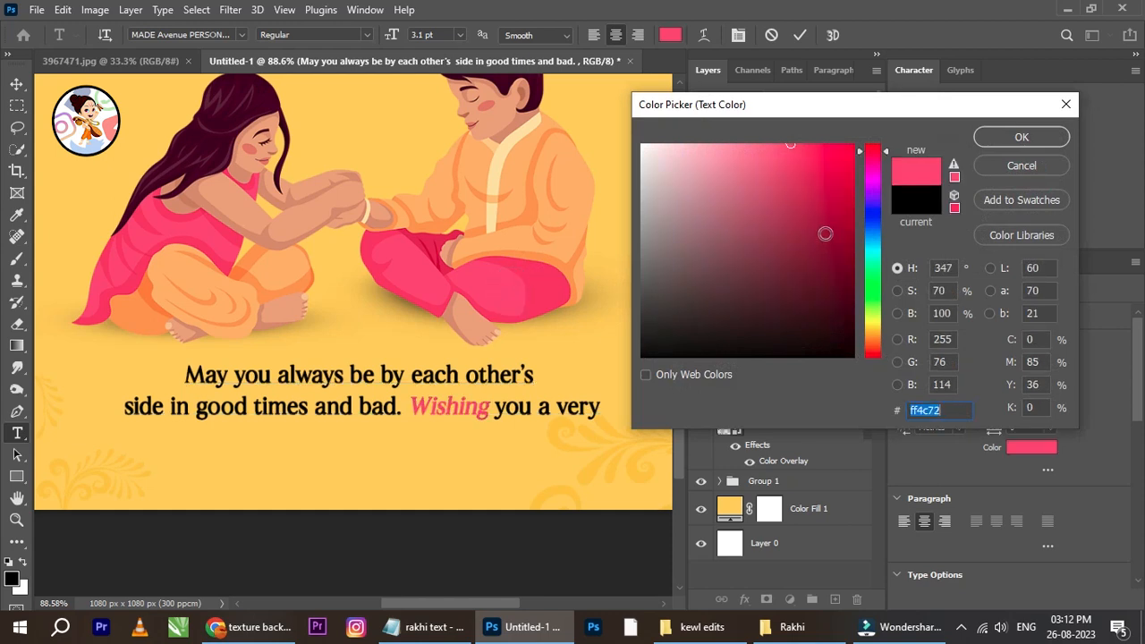
{"action": "left_click", "coordinate": [1017, 141]}
{"action": "key", "text": "ctrl+Return"}
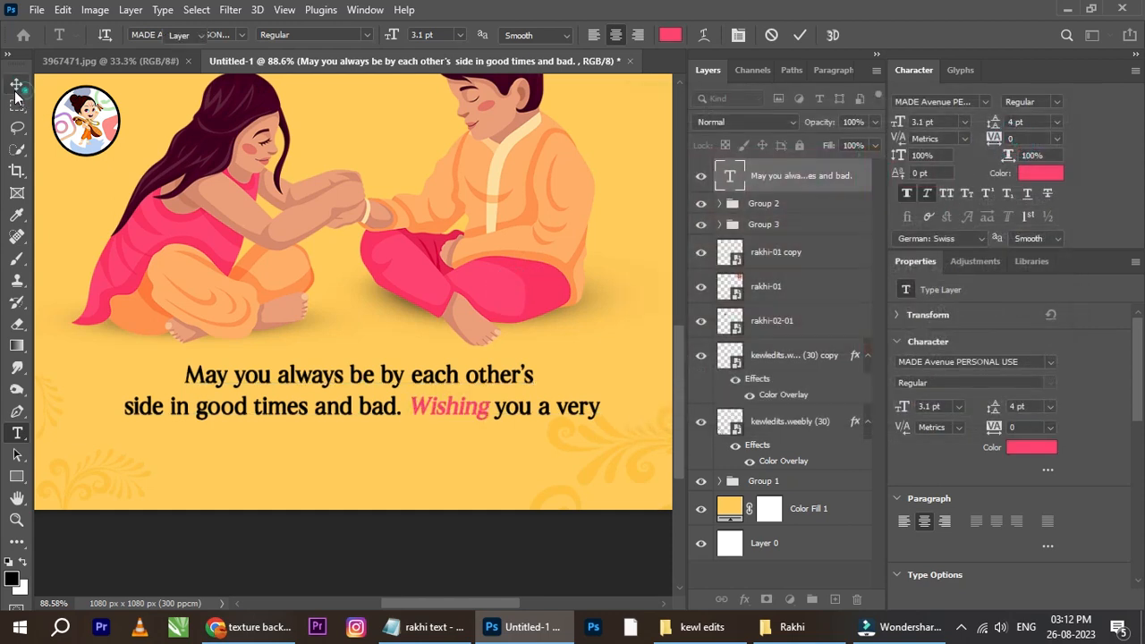
{"action": "scroll", "coordinate": [388, 368], "scroll_direction": "down", "scroll_amount": 2}
{"action": "scroll", "coordinate": [296, 390], "scroll_direction": "up", "scroll_amount": 2}
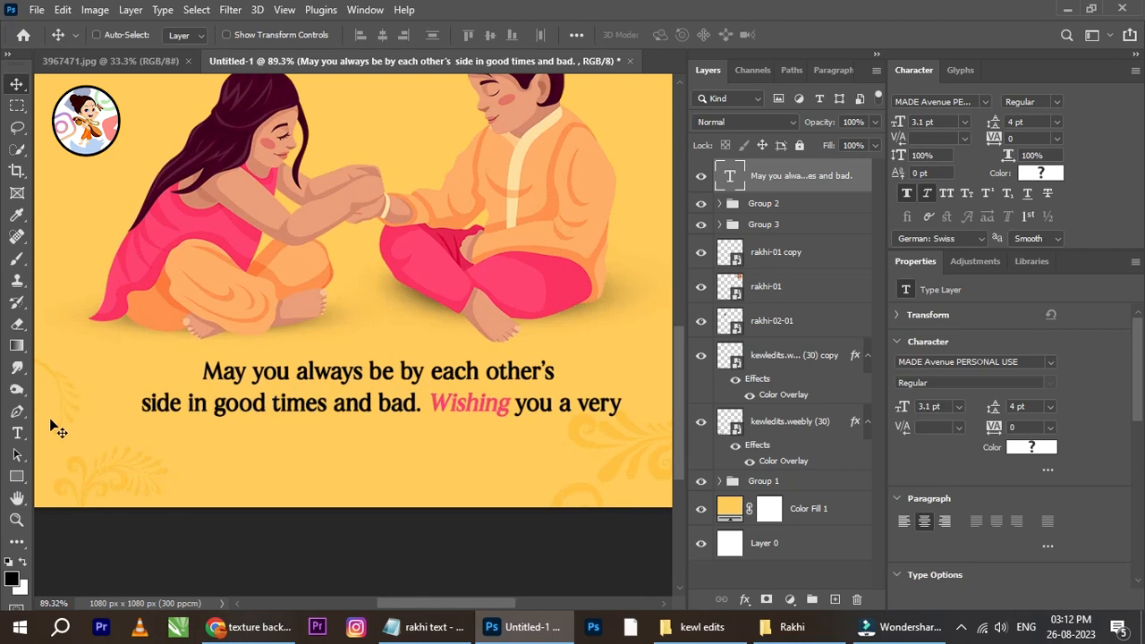
Apply faux italic to the words "good times" in the wish text and color them the trousers' pink, #ff4c72.
{"action": "left_click", "coordinate": [17, 433]}
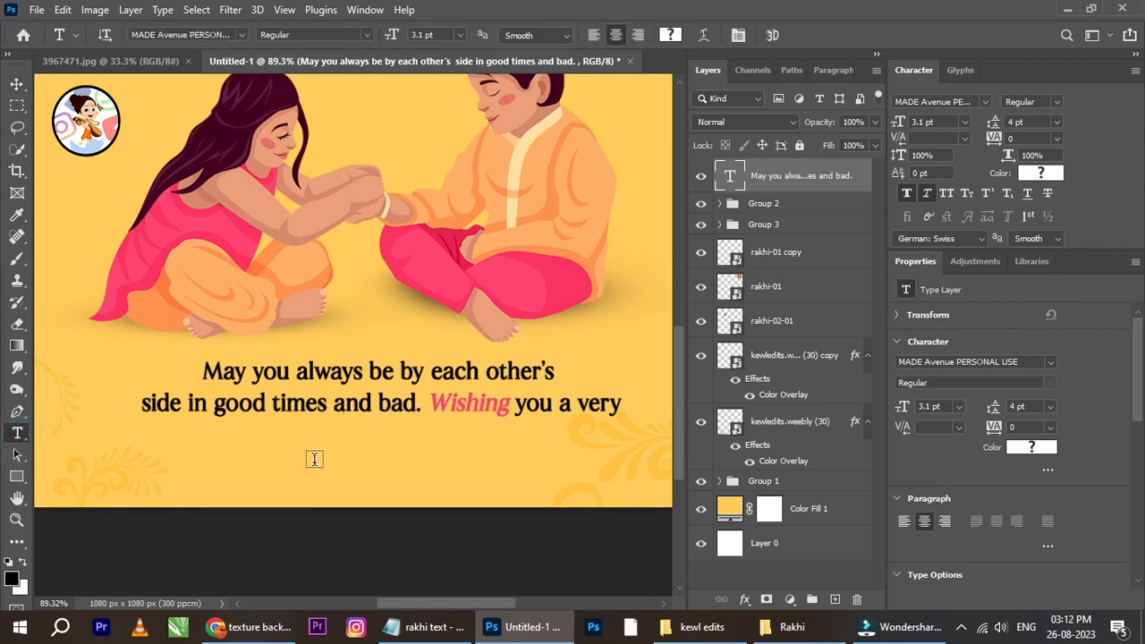
{"action": "left_click_drag", "start_coordinate": [218, 400], "coordinate": [328, 407]}
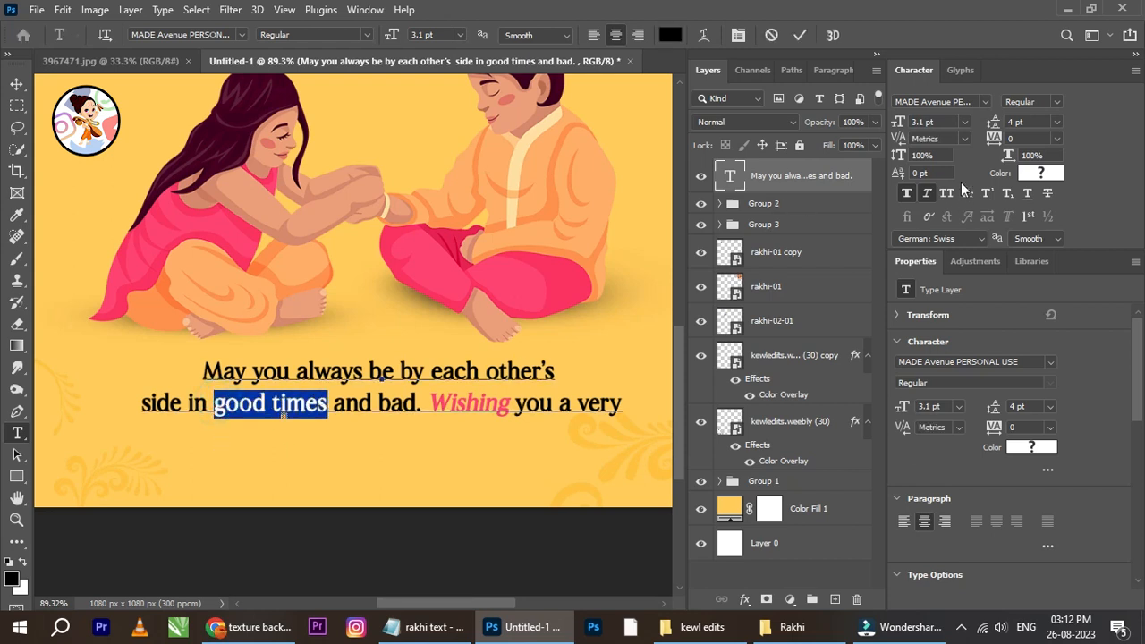
{"action": "left_click", "coordinate": [926, 193]}
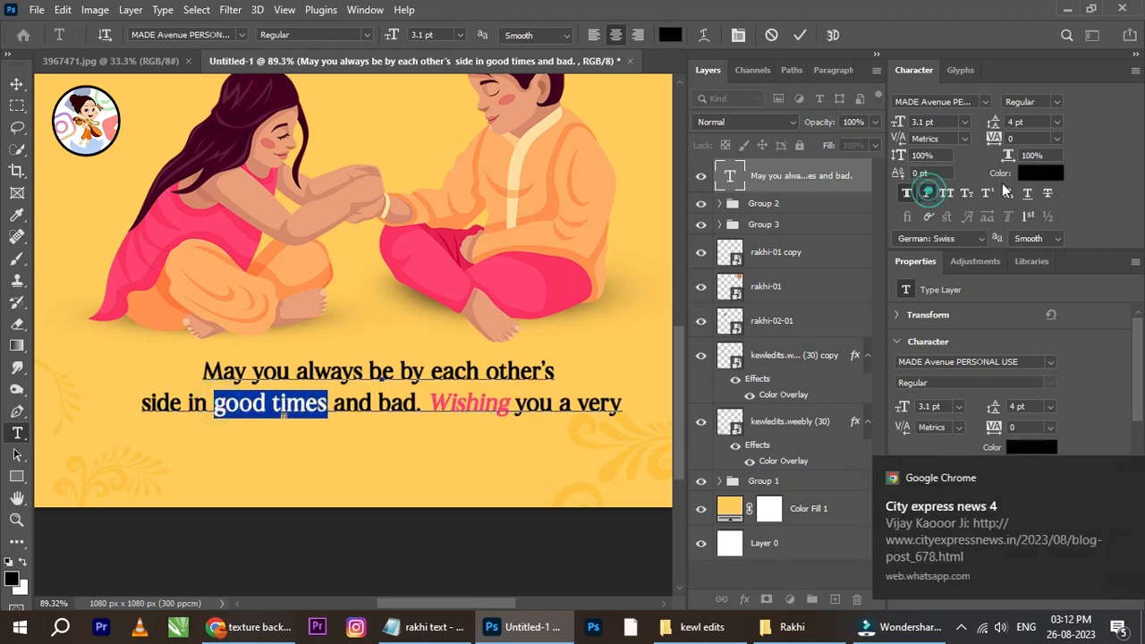
{"action": "left_click", "coordinate": [1031, 172]}
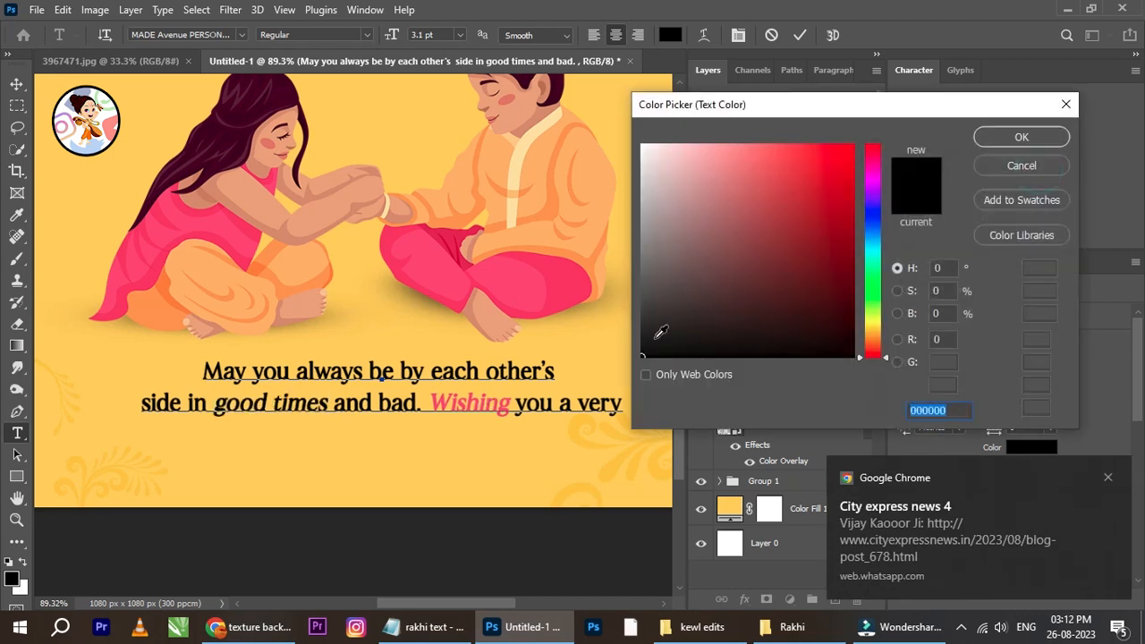
{"action": "left_click", "coordinate": [536, 297]}
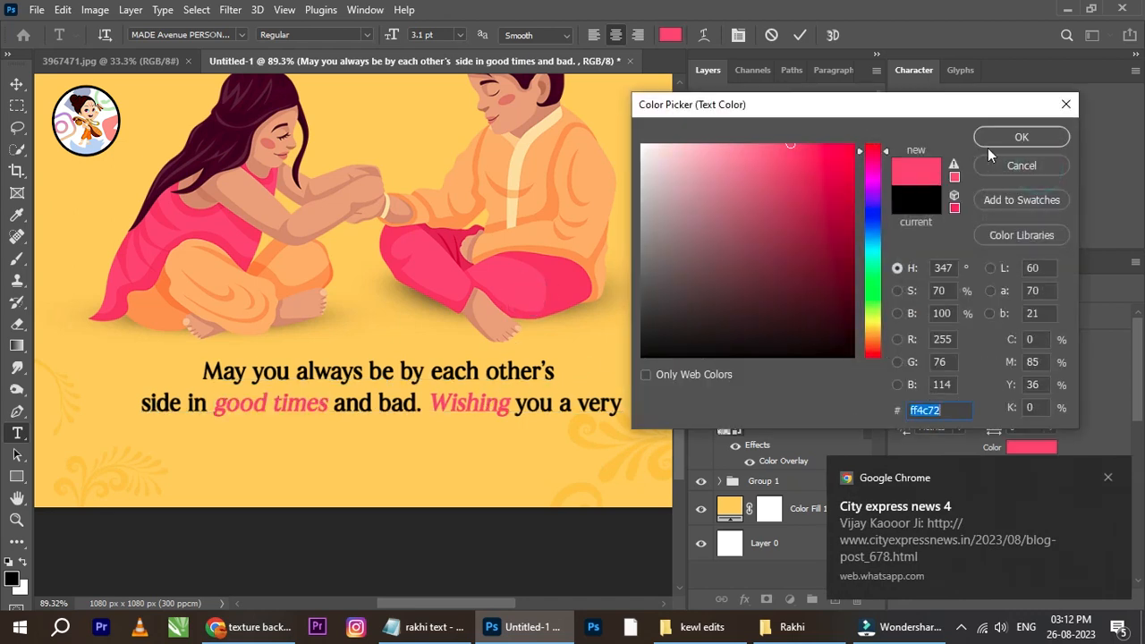
{"action": "left_click", "coordinate": [986, 143]}
{"action": "left_click", "coordinate": [18, 85]}
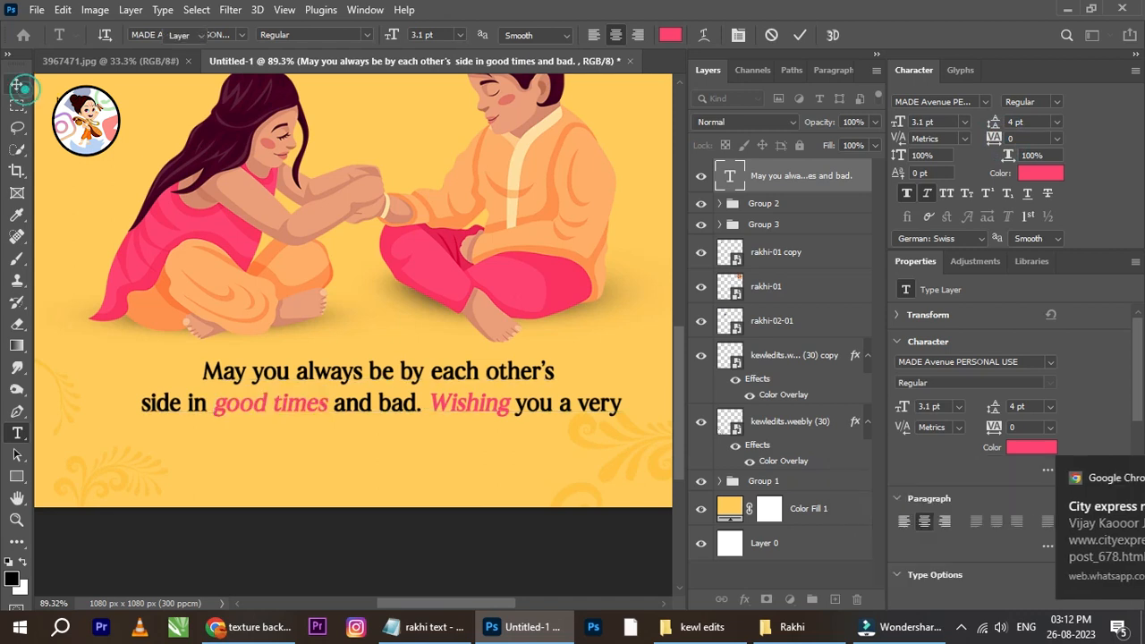
{"action": "scroll", "coordinate": [371, 328], "scroll_direction": "down", "scroll_amount": 3}
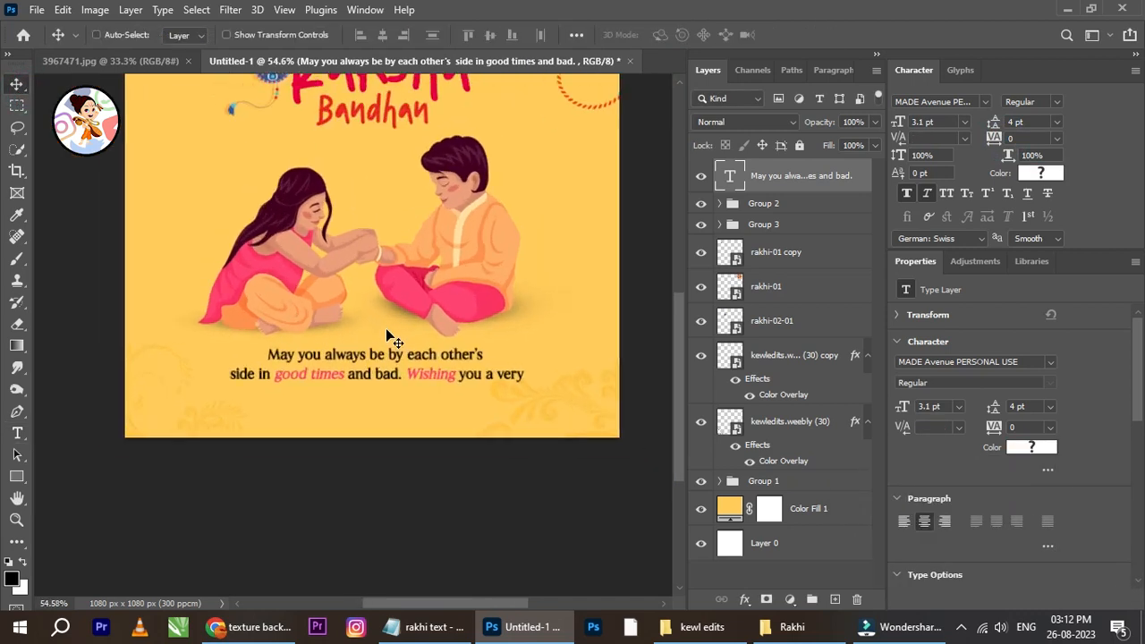